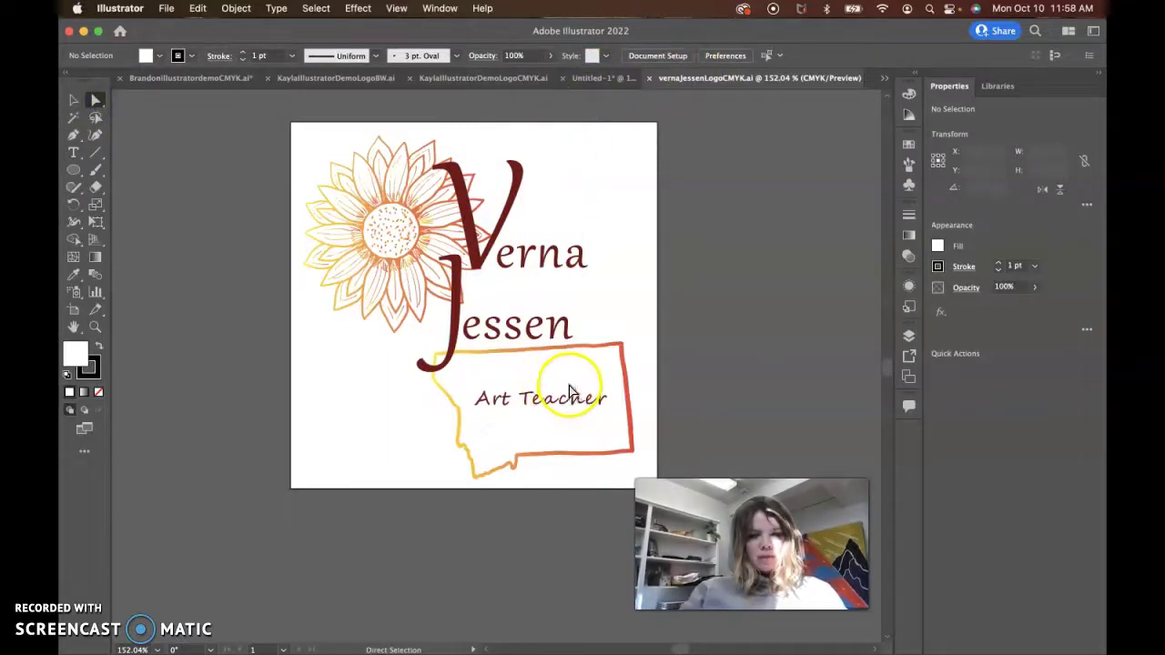
Step: Examine how the logo's sunflower detail reads at small display sizes down to 12.5% and at 150%
left_click_drag(468, 195, 424, 227)
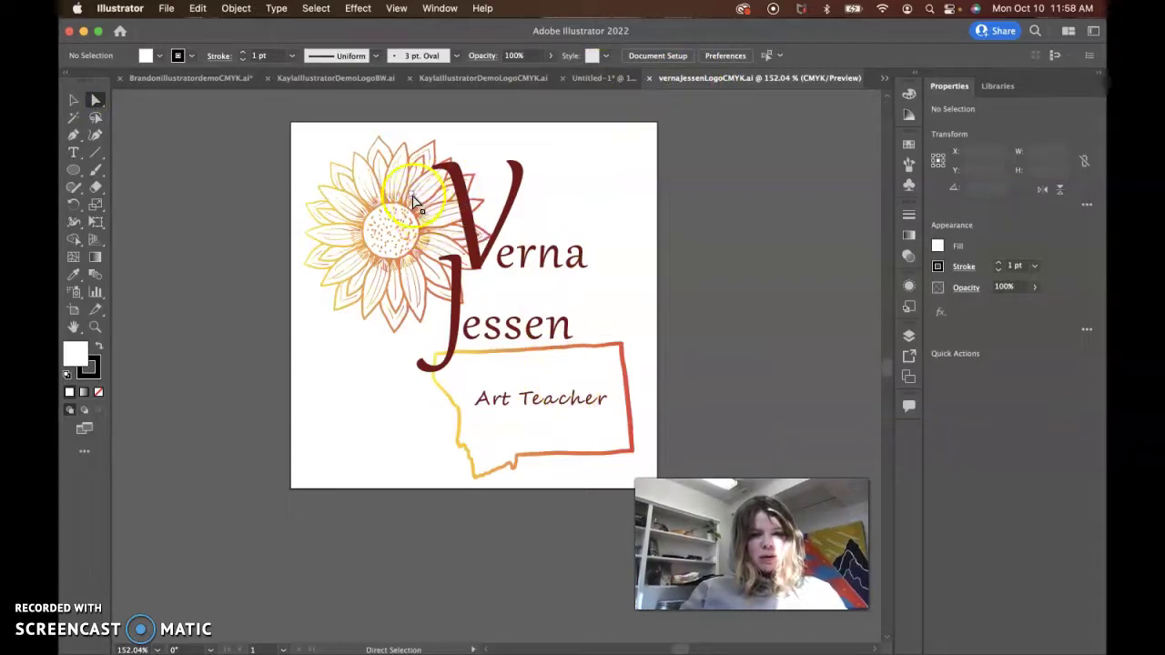
left_click(407, 196)
left_click(655, 211)
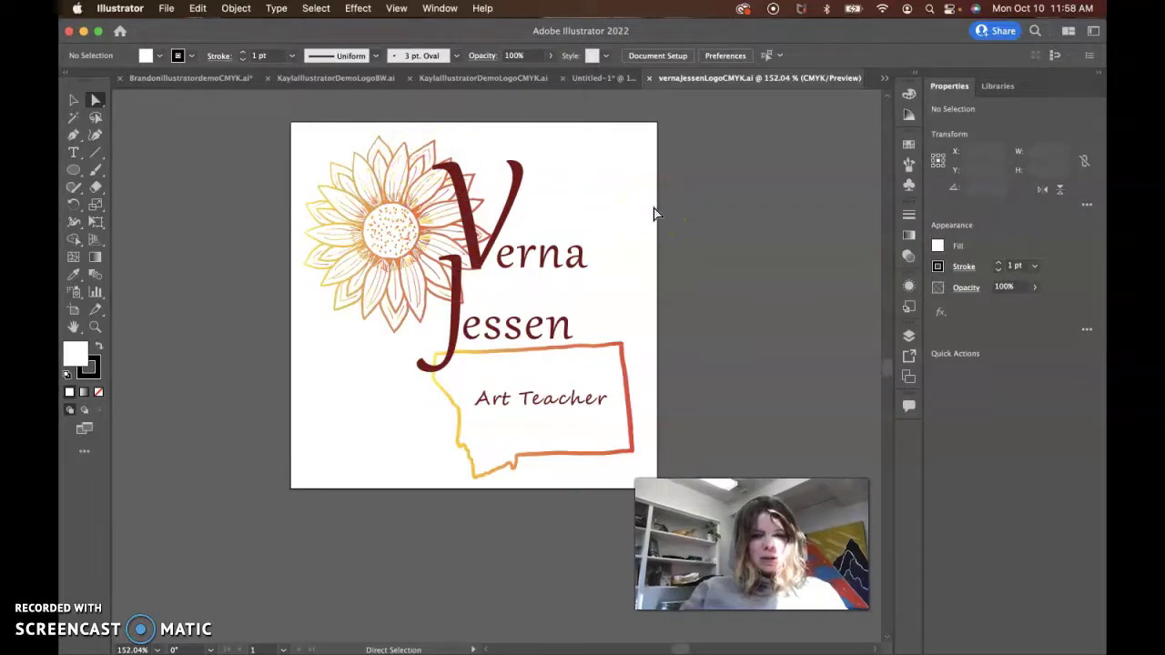
key("super+minus")
key("super+minus")
key("super+minus")
key("super+minus")
key("super+minus")
key("super+minus")
key("super+minus")
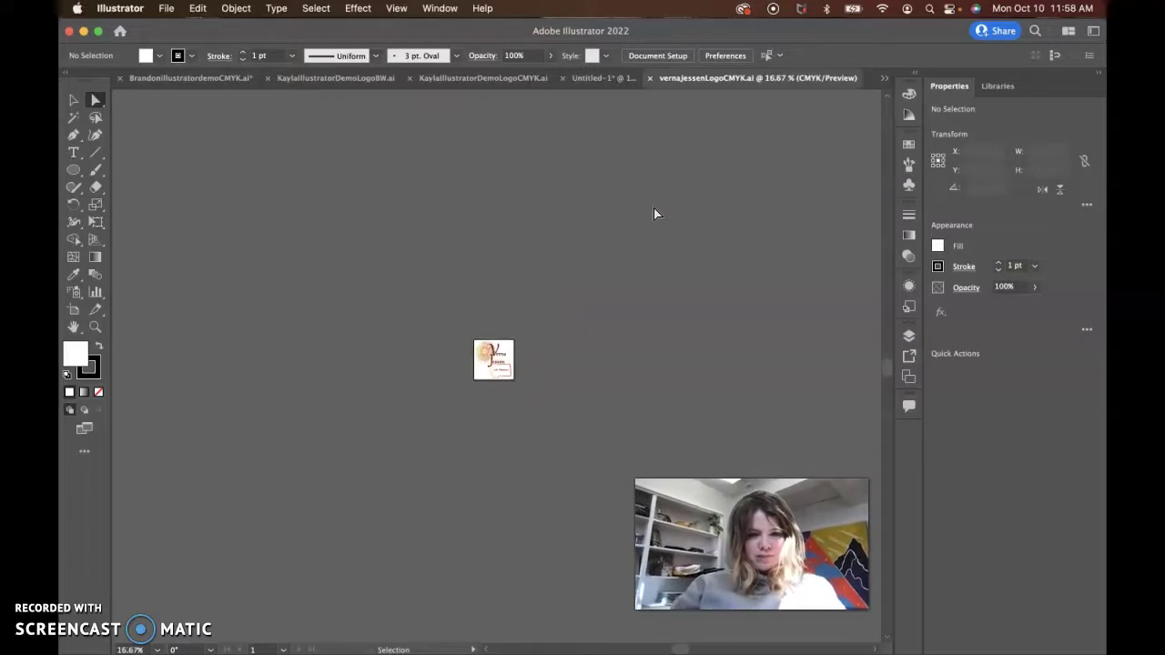
key("super+minus")
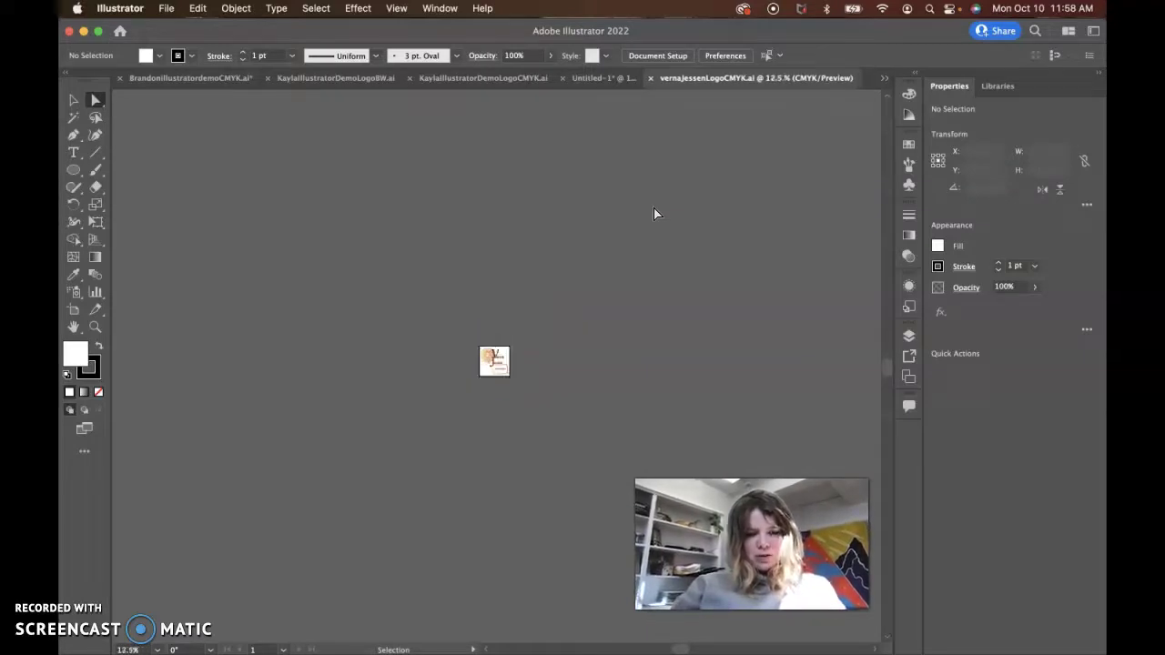
key("super+equal")
key("super+equal")
key("super+equal")
key("super+equal")
key("super+equal")
key("super+equal")
key("super+equal")
key("super+equal")
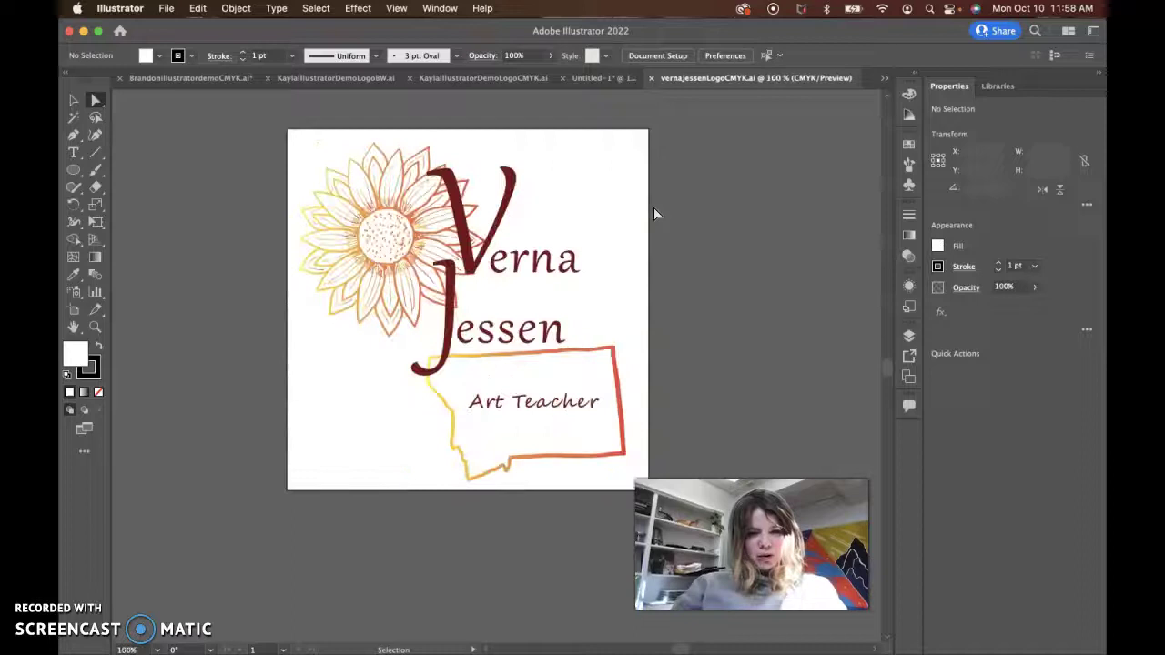
key("super+minus")
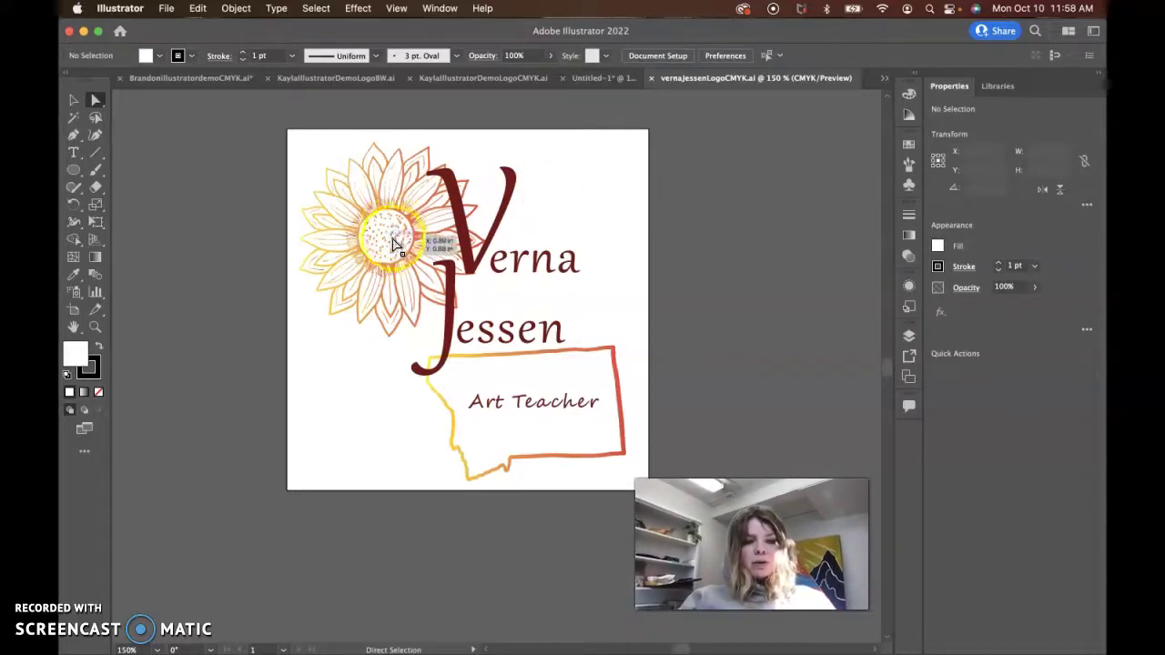
left_click(394, 244)
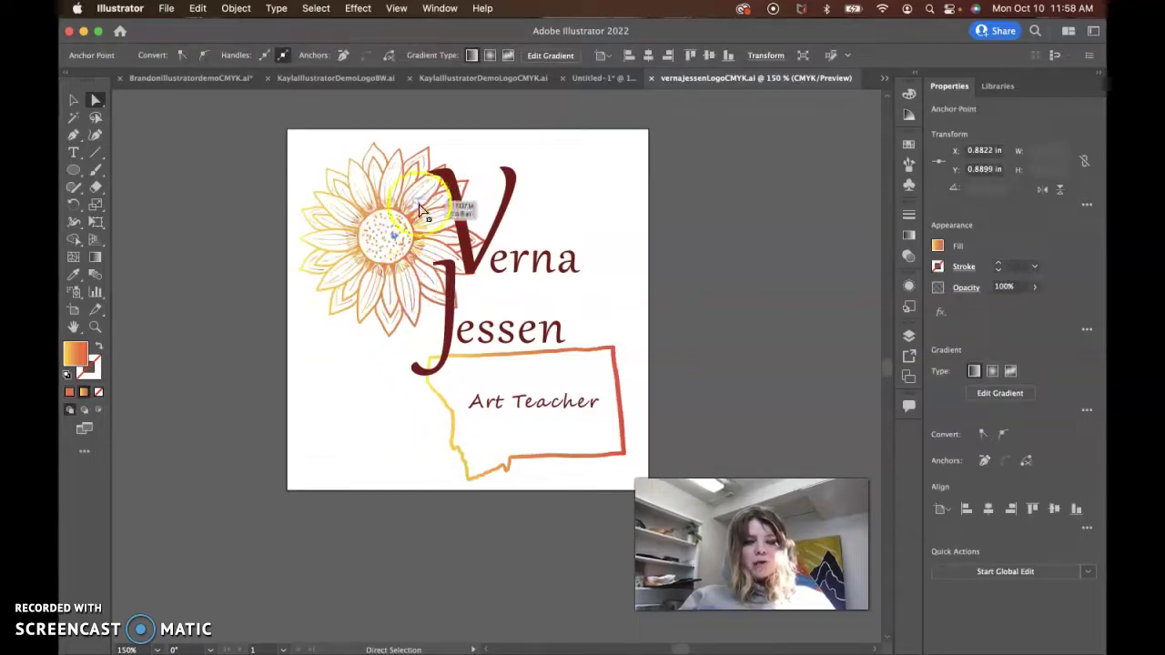
Step: Switch to Safari and search Google Images for "sunflower icon"
mouse_move(521, 651)
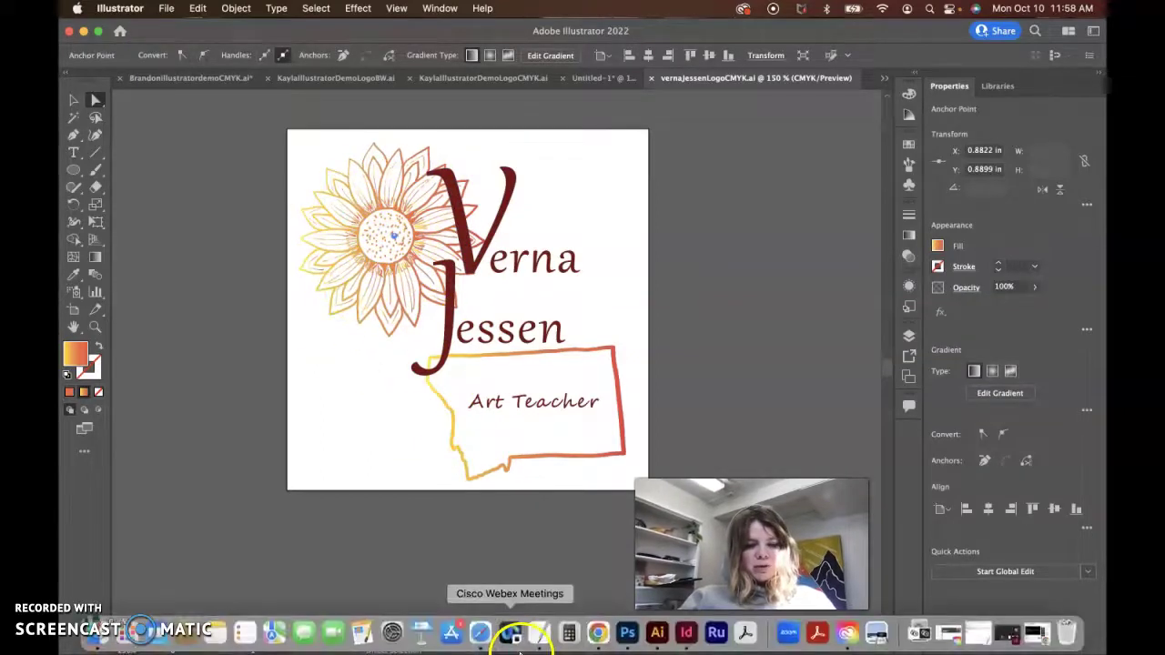
left_click(482, 635)
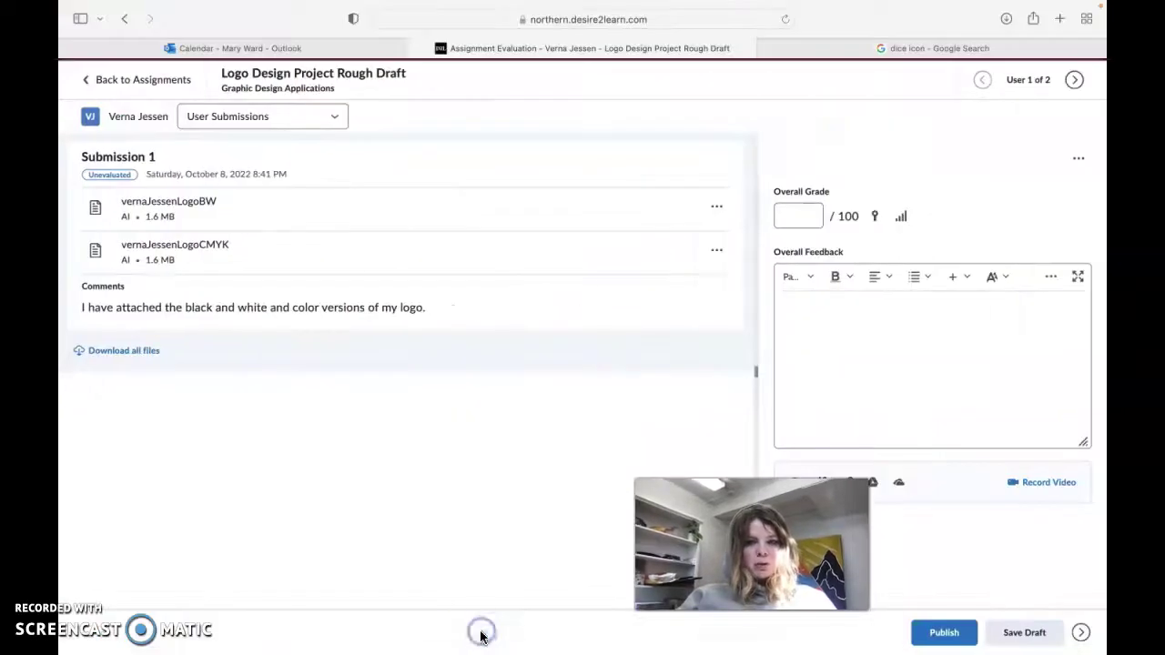
left_click(911, 47)
left_click(679, 19)
type("sun")
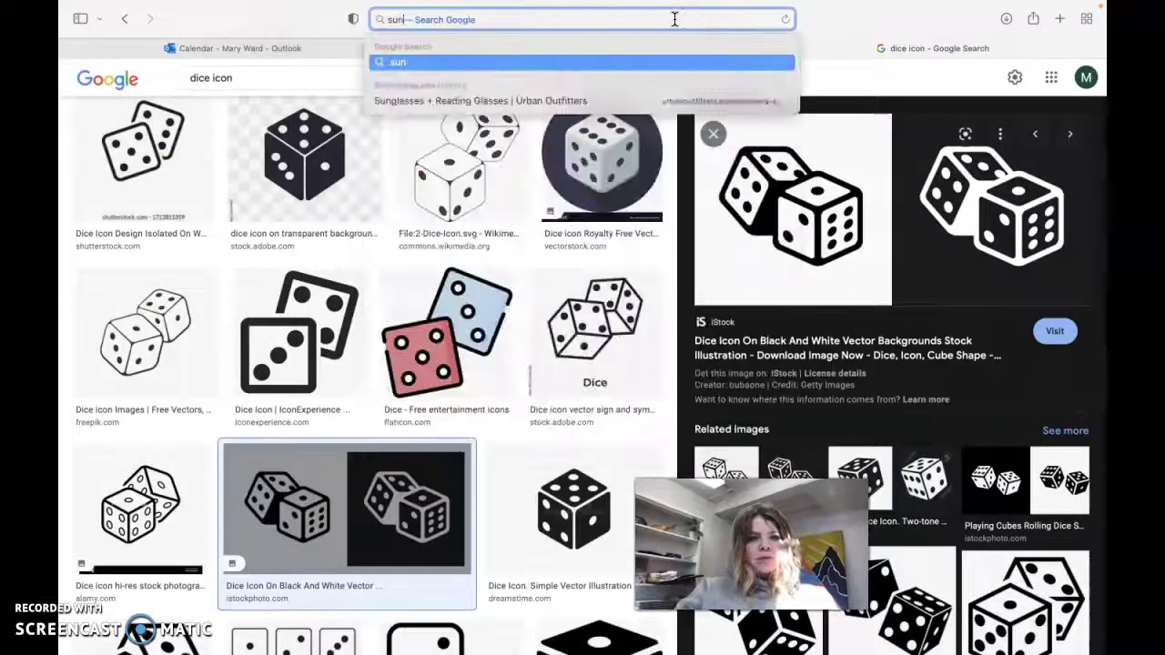
type("flower icon")
key("Return")
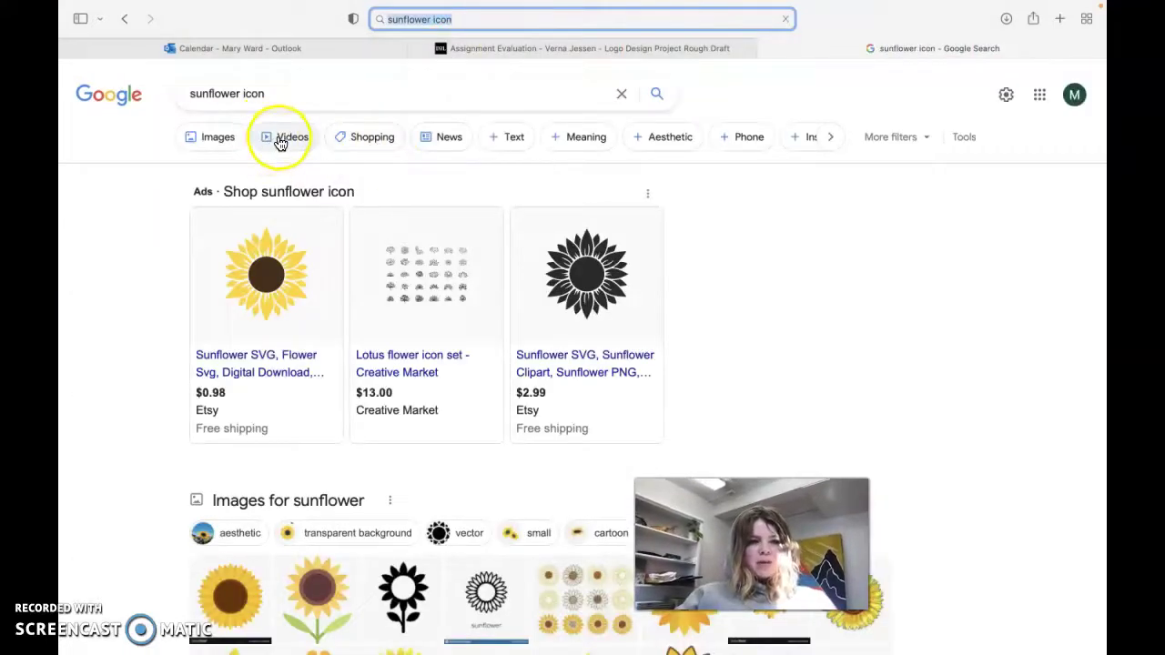
left_click(230, 141)
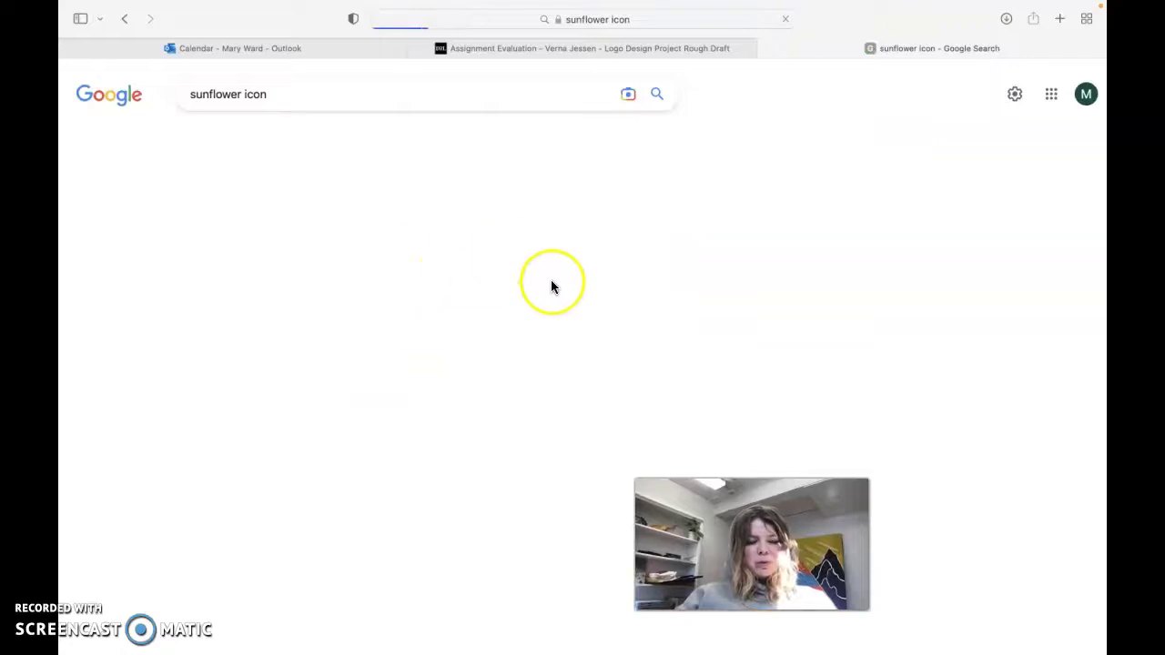
Step: Find the solid black IconBros sunflower icon with a white ring in the image results and save it to Downloads
scroll(591, 440, "down", 1)
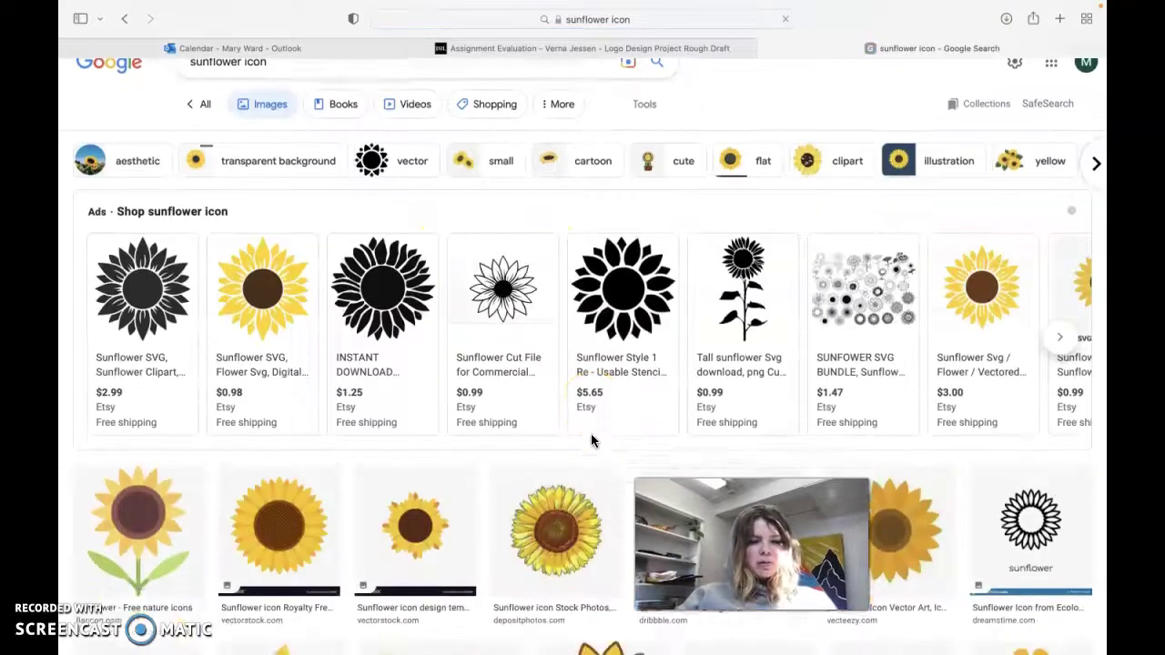
scroll(590, 440, "down", 5)
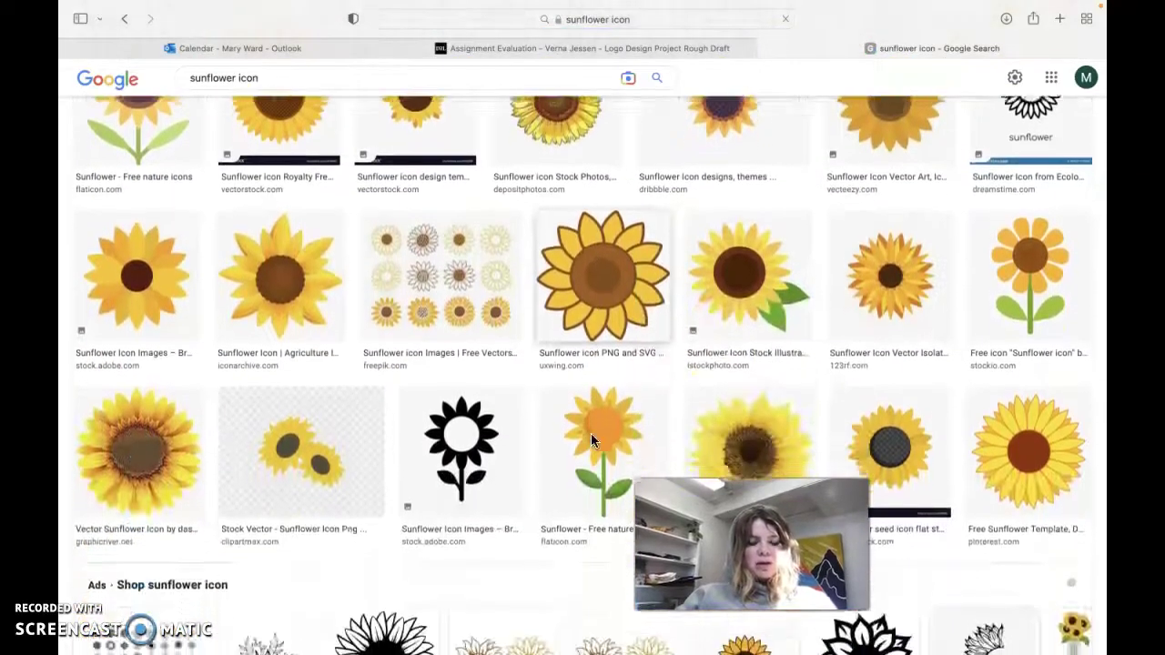
scroll(591, 440, "down", 5)
scroll(591, 440, "down", 8)
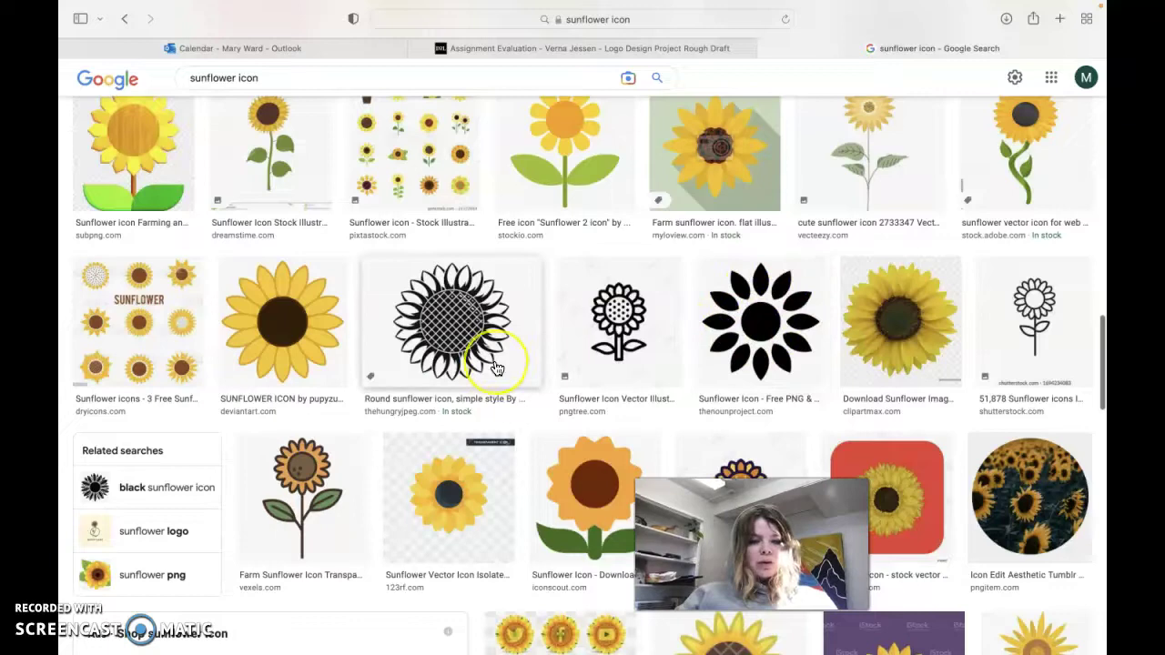
scroll(496, 364, "down", 5)
scroll(496, 368, "down", 5)
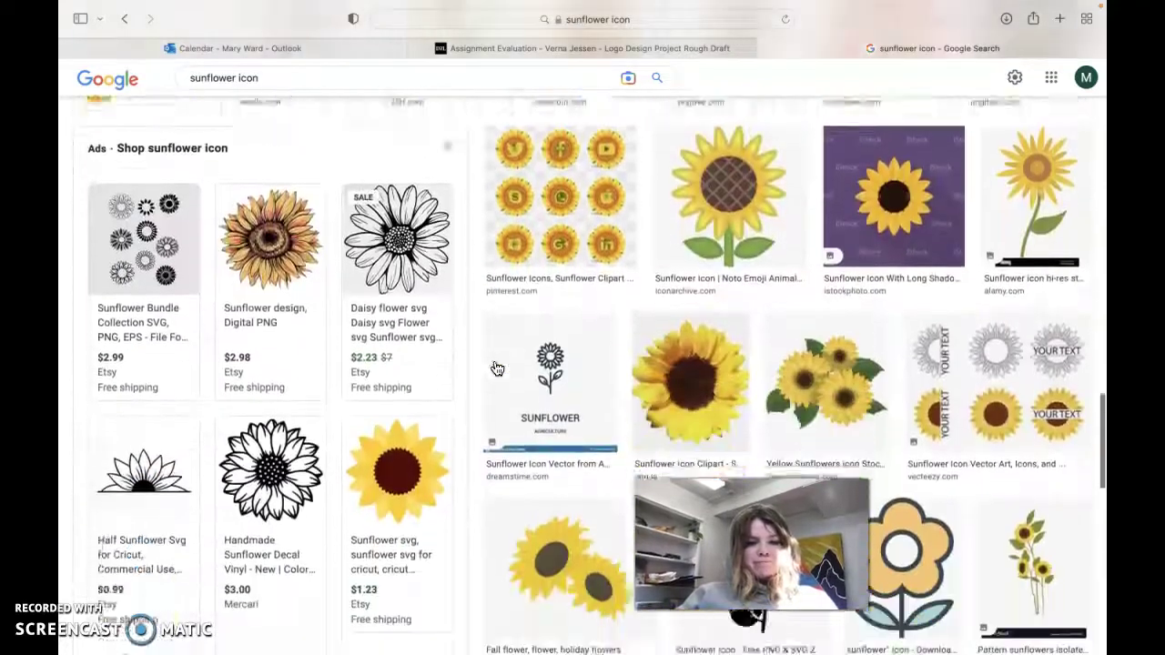
scroll(497, 368, "up", 8)
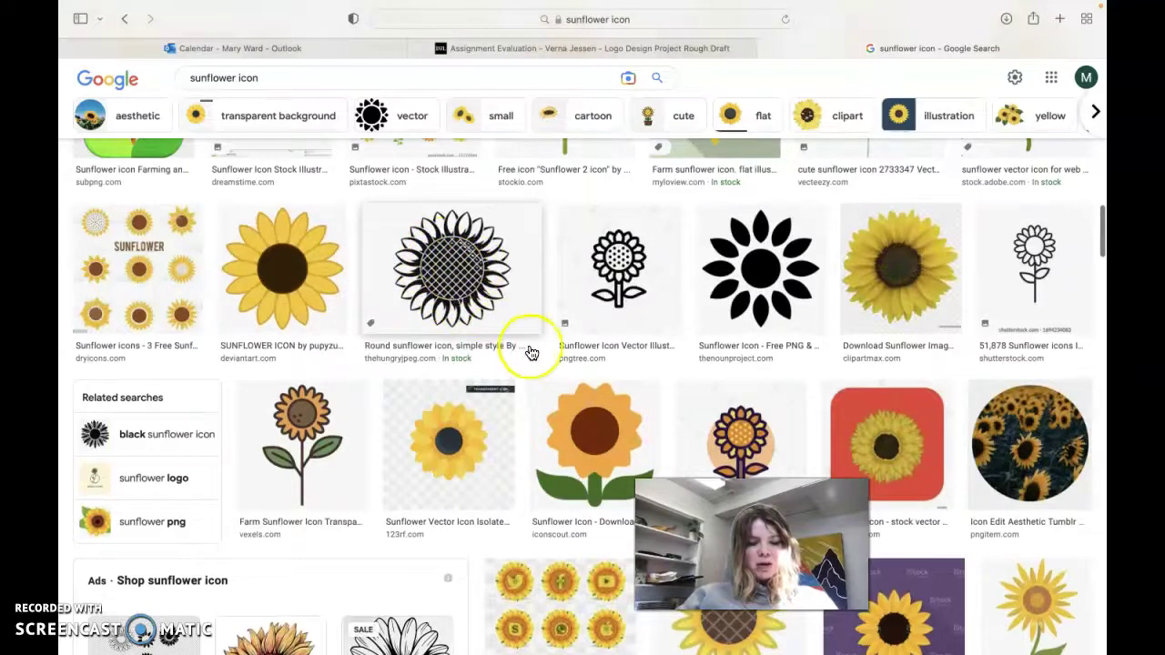
scroll(531, 353, "down", 12)
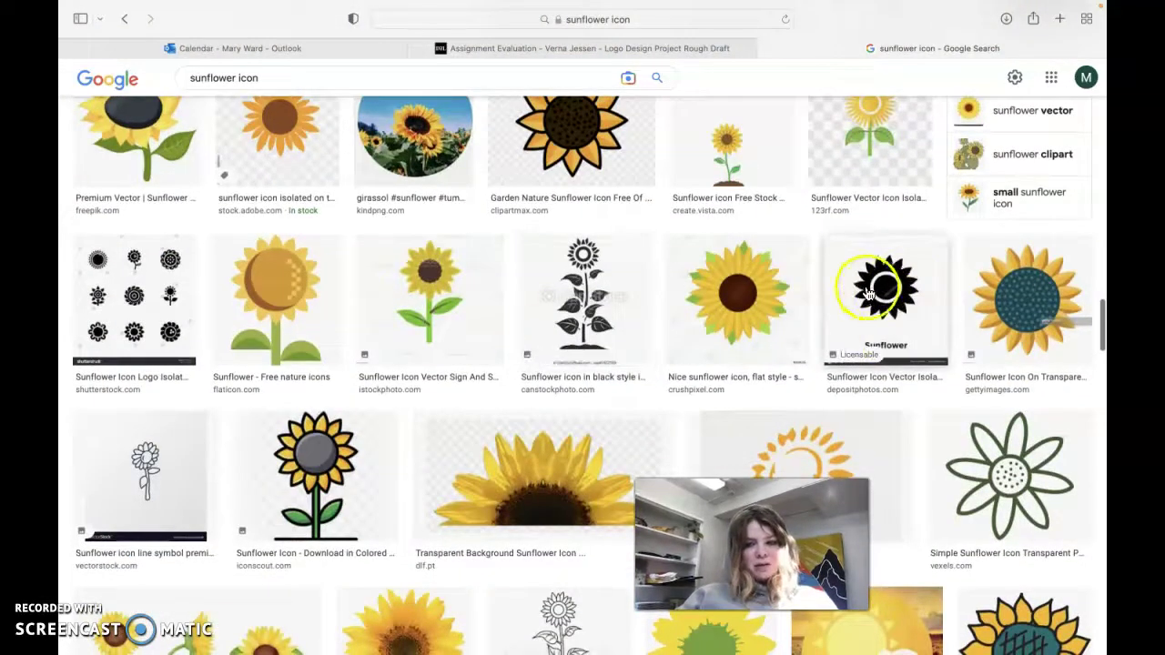
scroll(702, 437, "down", 5)
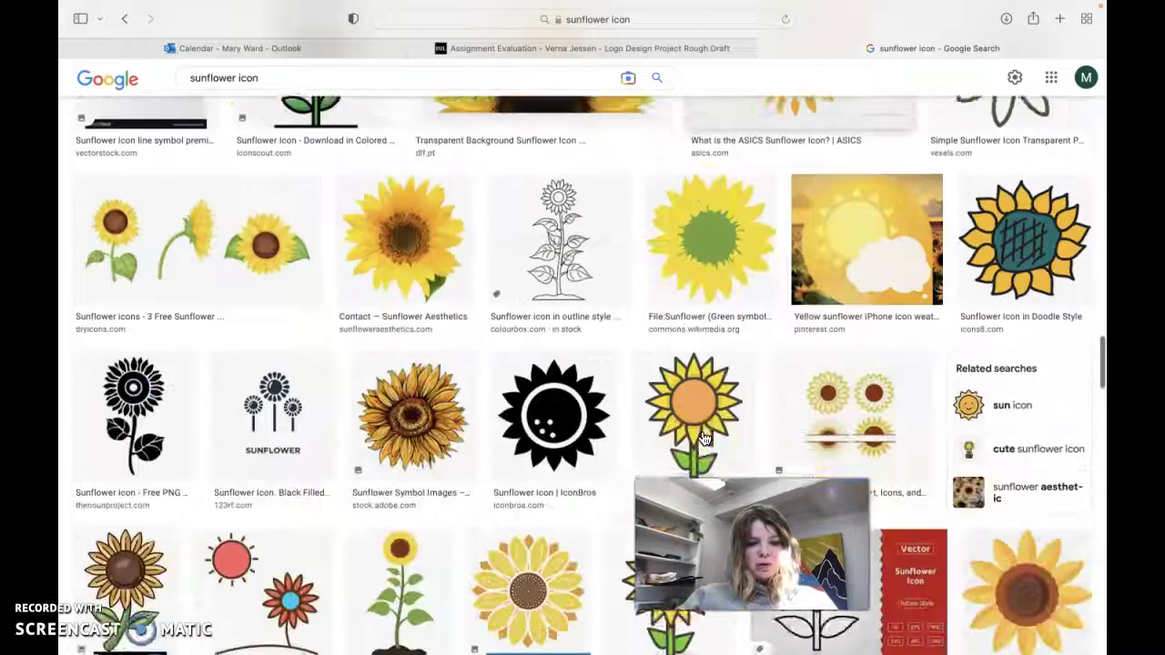
left_click(585, 412)
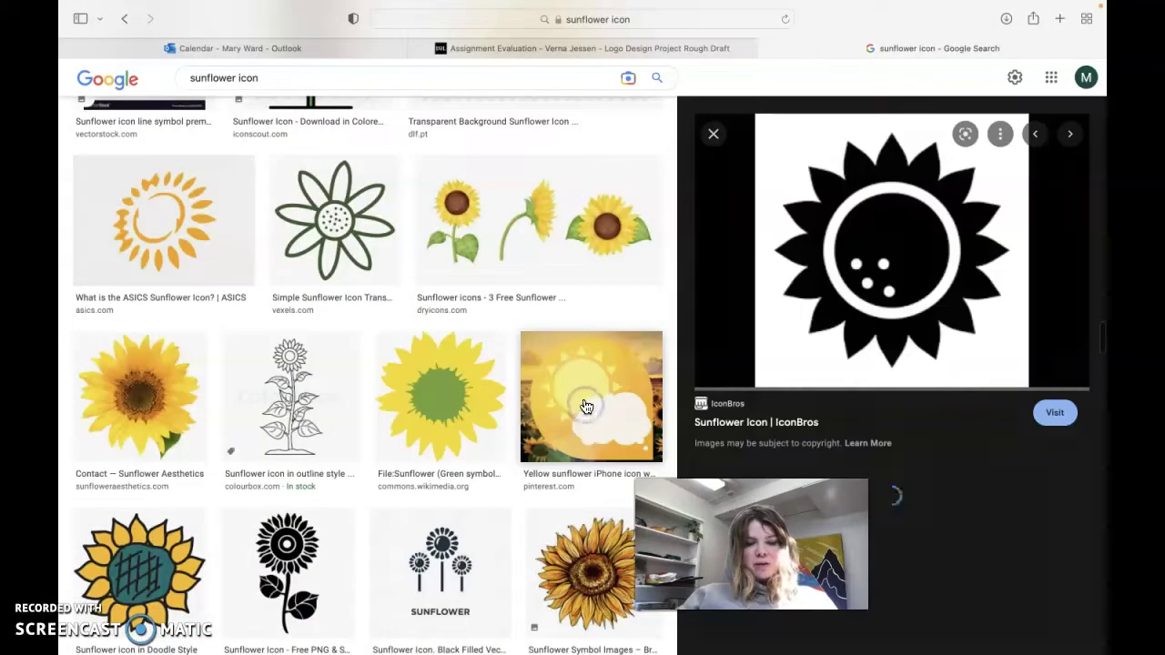
right_click(869, 306)
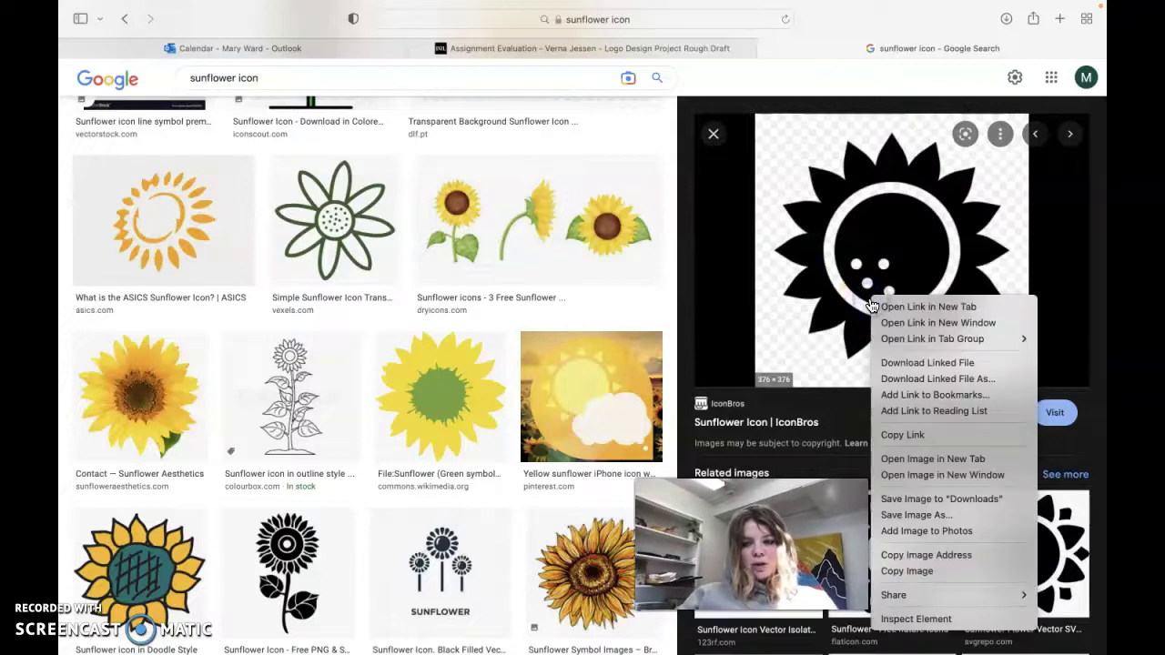
left_click(907, 501)
Step: Switch back to Illustrator and place sunflower.png from Downloads beside the artboard, left of the logo, about 0.78 in wide
mouse_move(767, 652)
left_click(657, 634)
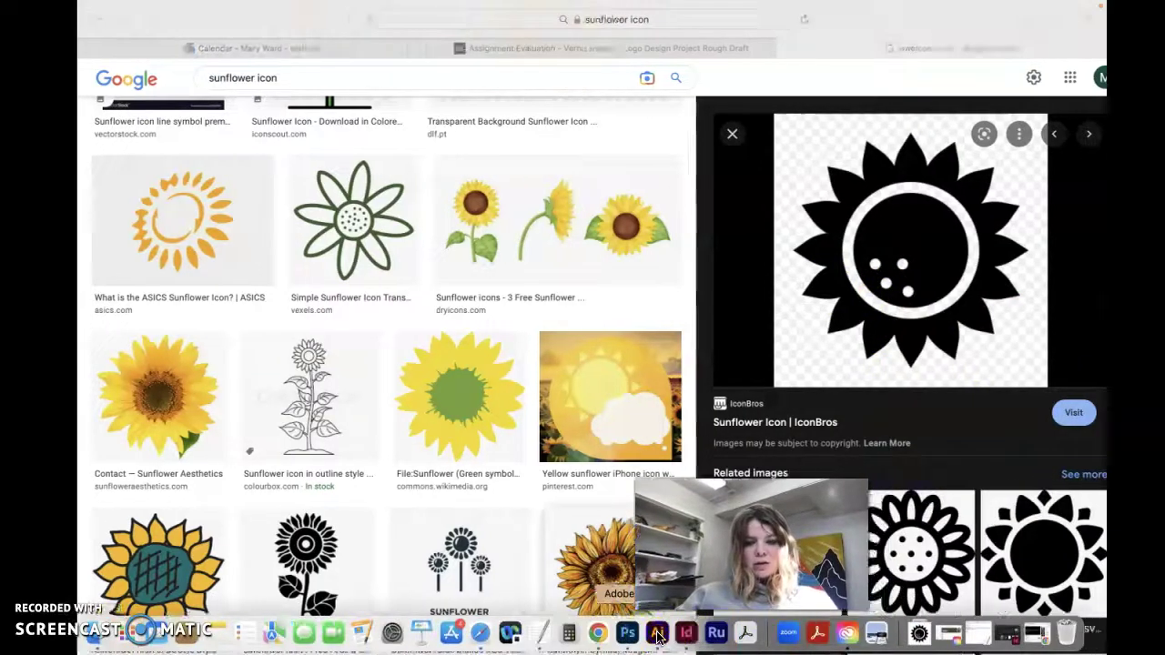
left_click(354, 468)
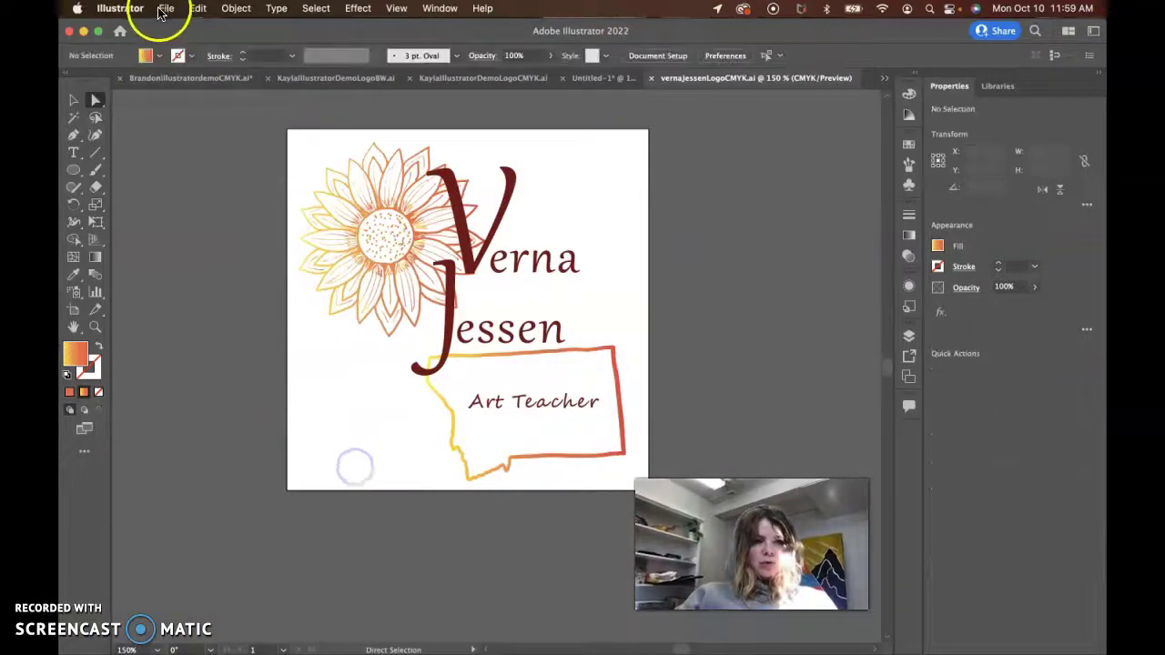
left_click(166, 8)
left_click(170, 281)
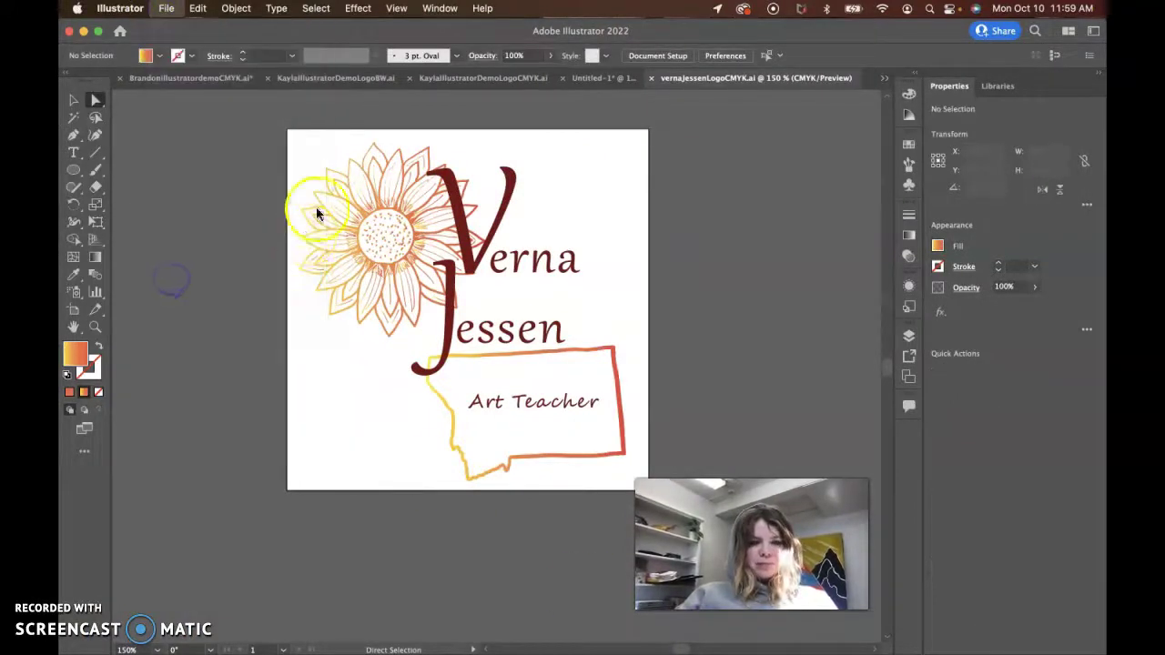
left_click(465, 173)
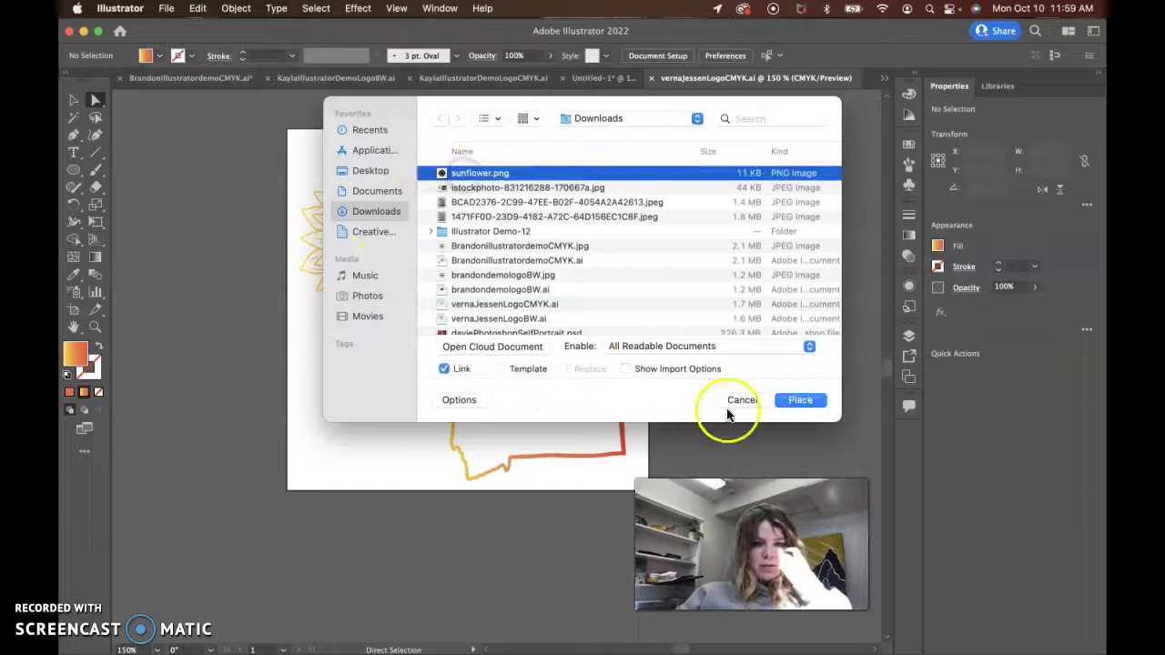
left_click(800, 400)
left_click_drag(256, 325, 260, 327)
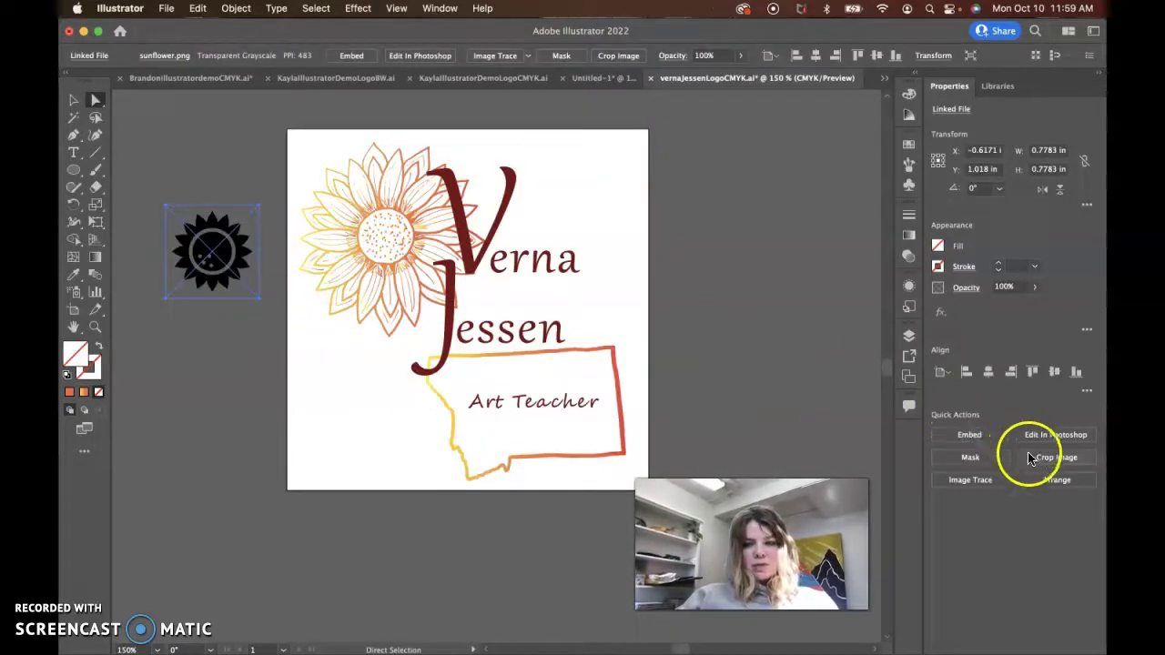
Step: Show the Image Trace settings clear of the artboard and trace the placed sunflower in Black and White with the Default preset
left_click(436, 9)
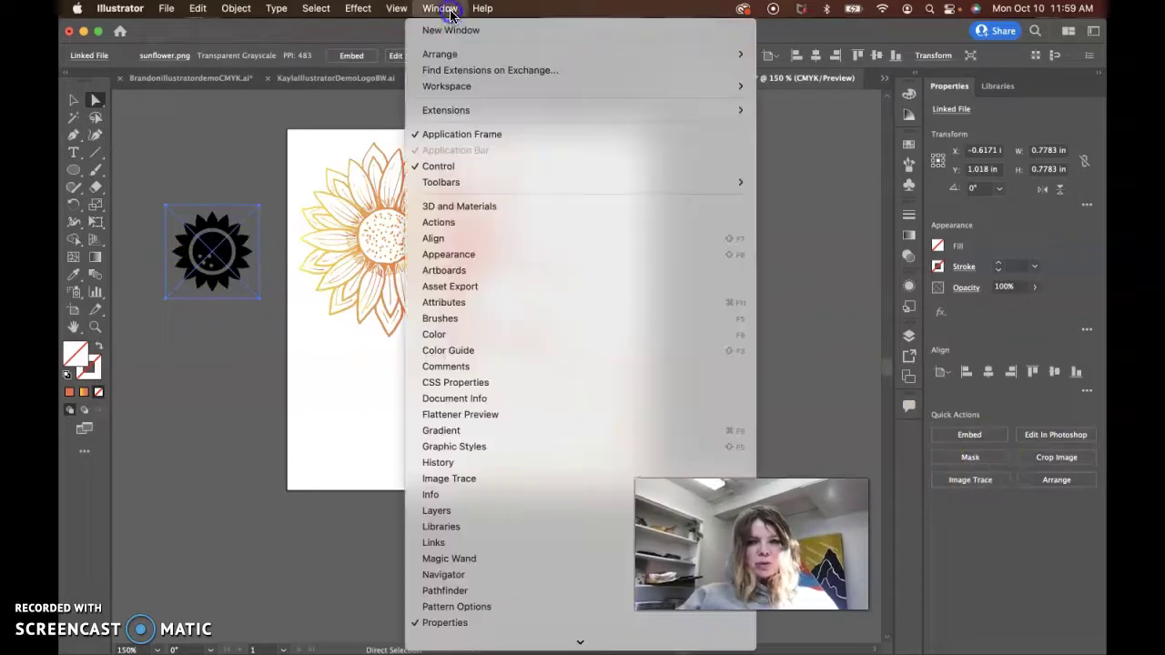
mouse_move(719, 110)
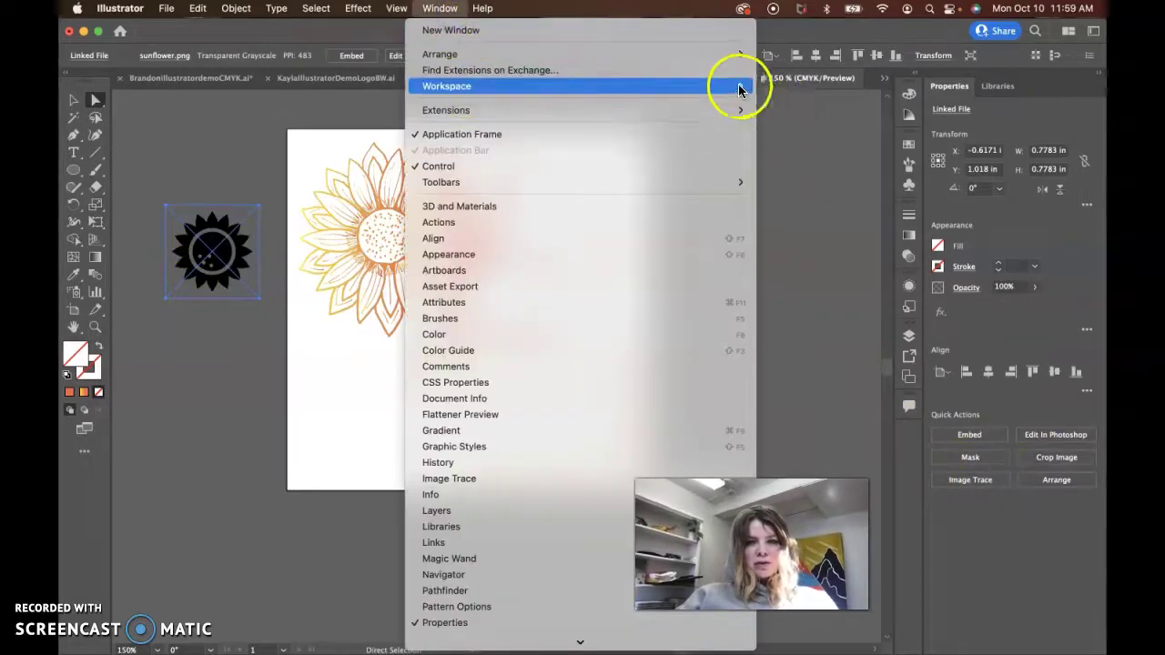
mouse_move(741, 86)
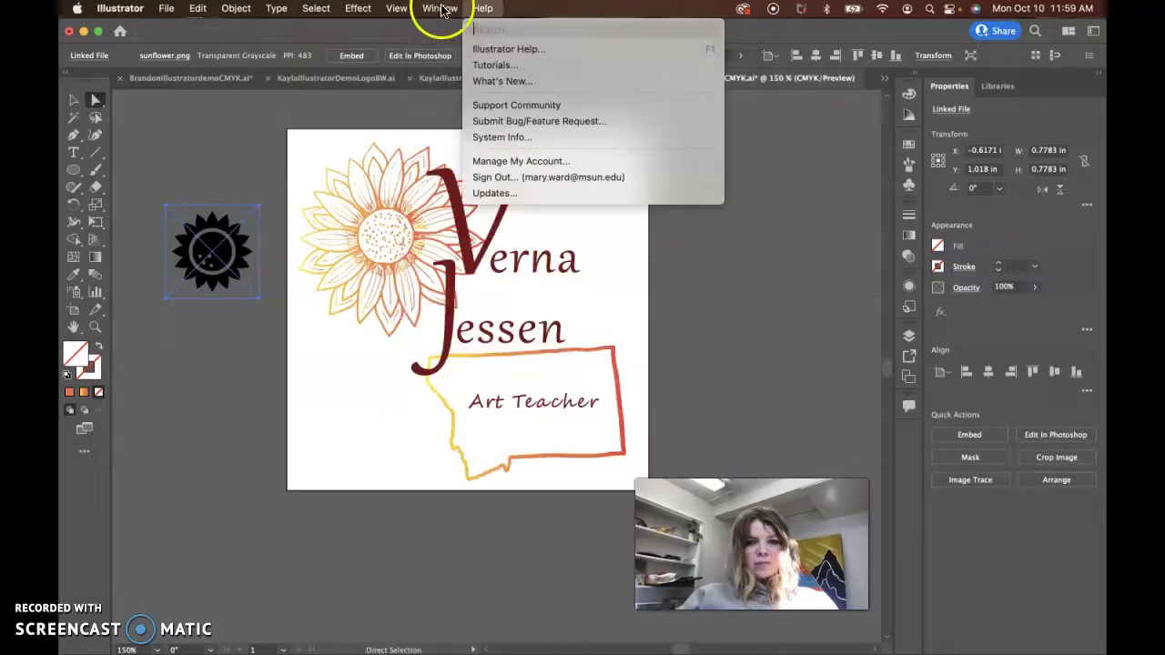
left_click(441, 9)
left_click(435, 9)
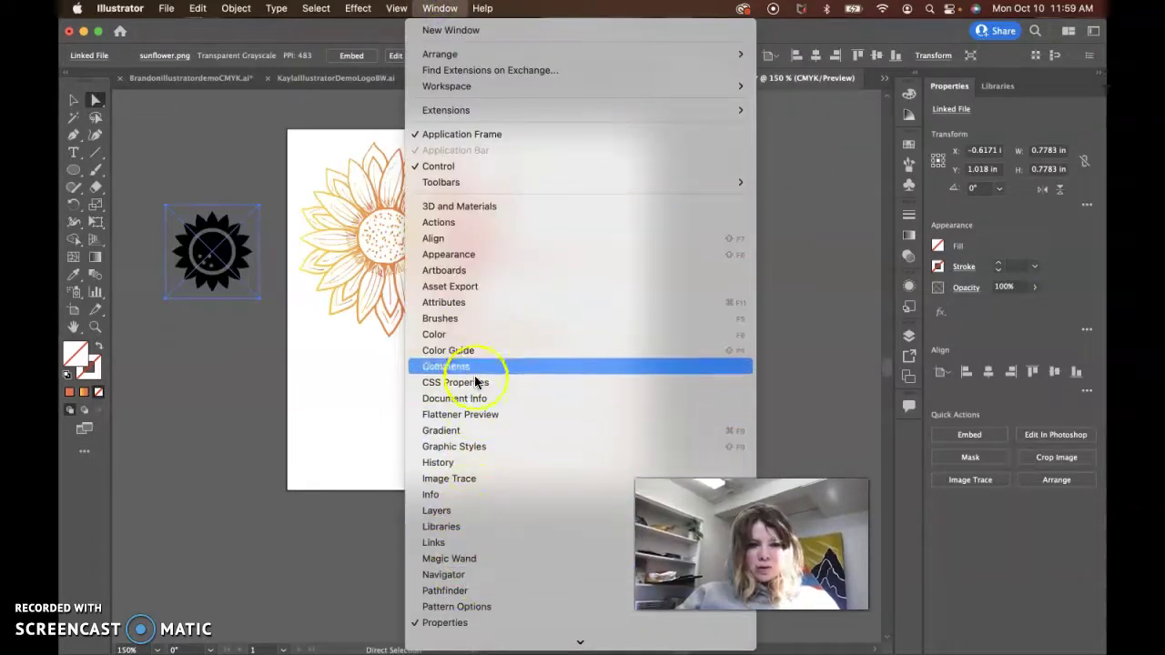
scroll(464, 447, "down", 5)
scroll(461, 451, "down", 3)
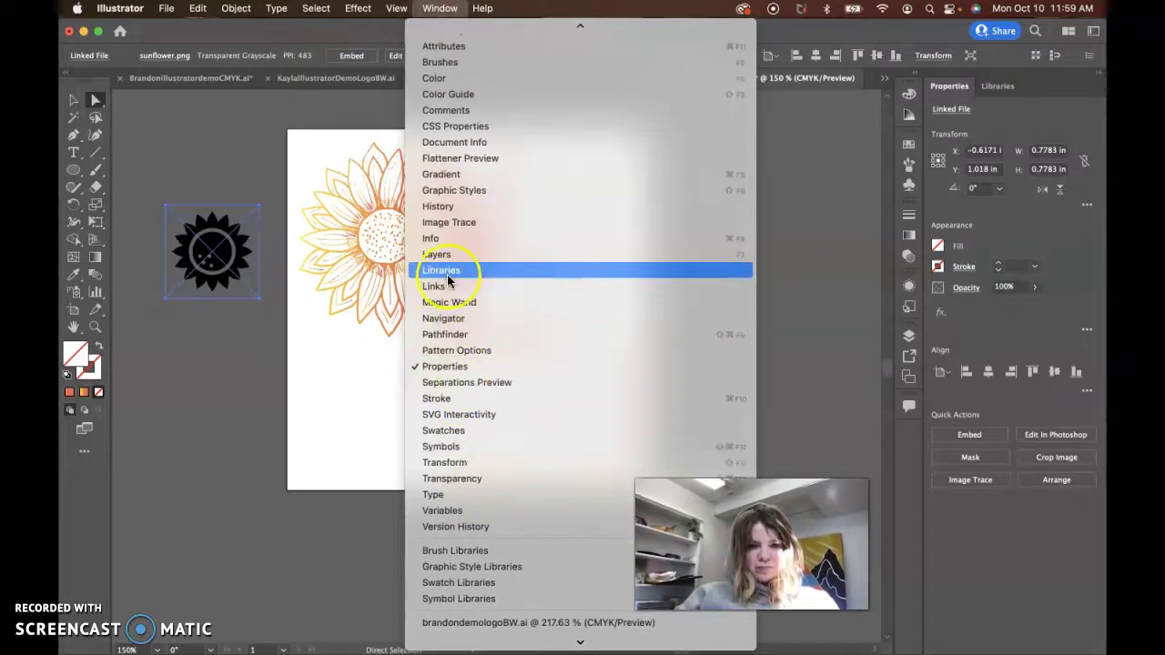
left_click(450, 223)
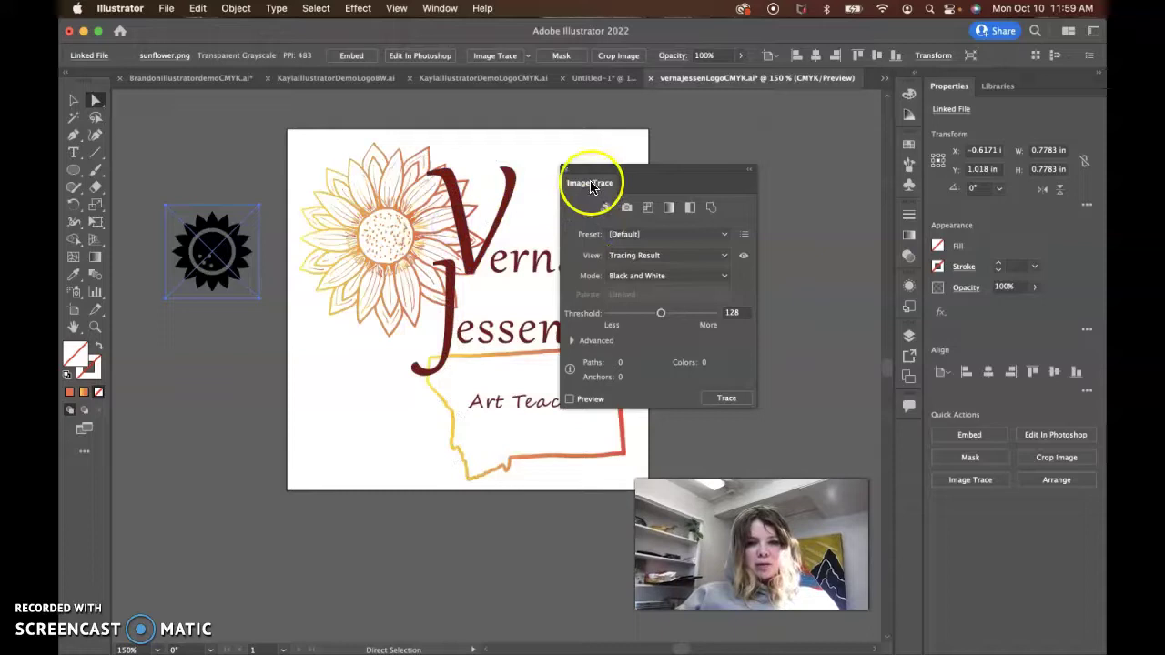
left_click_drag(593, 181, 741, 144)
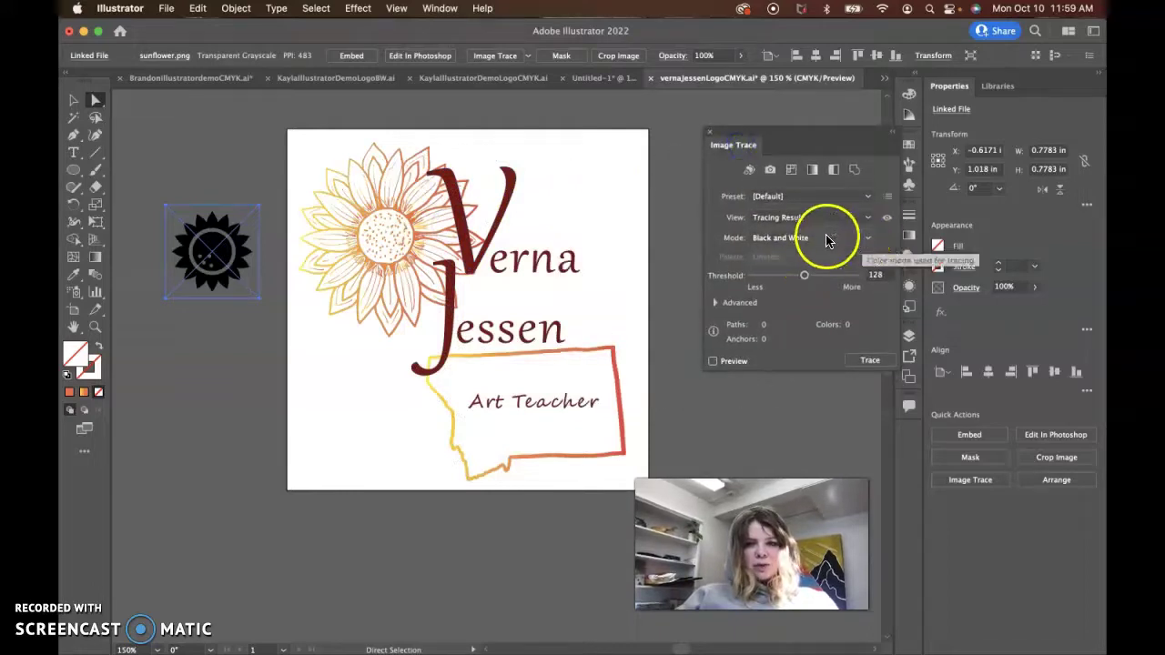
left_click(714, 363)
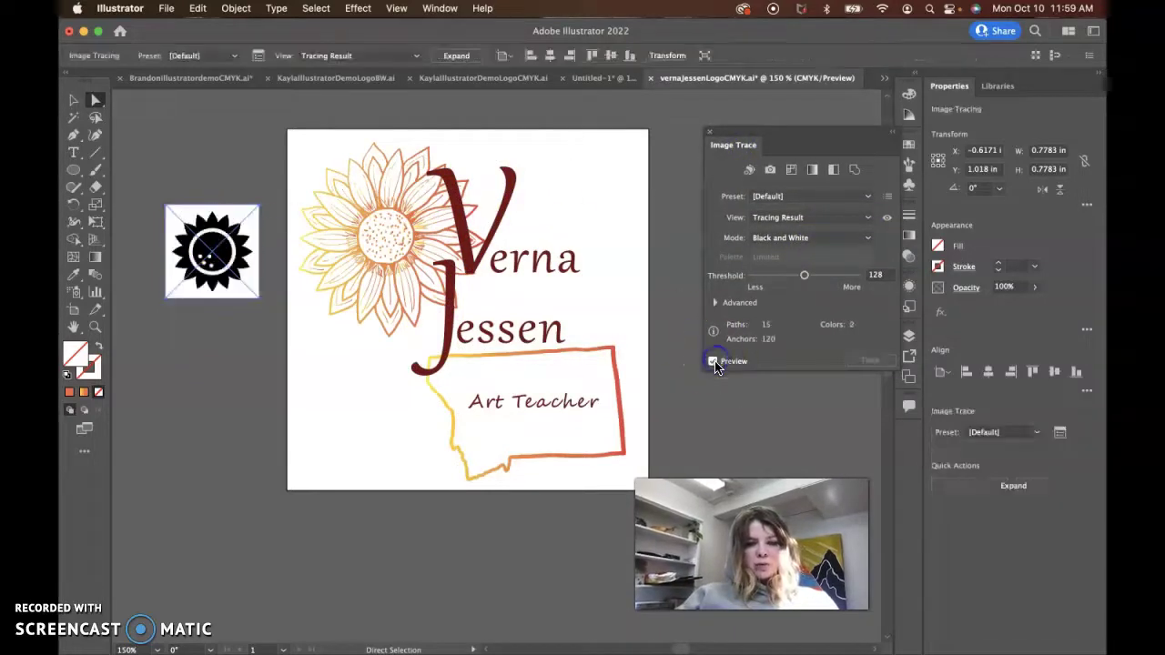
left_click(714, 362)
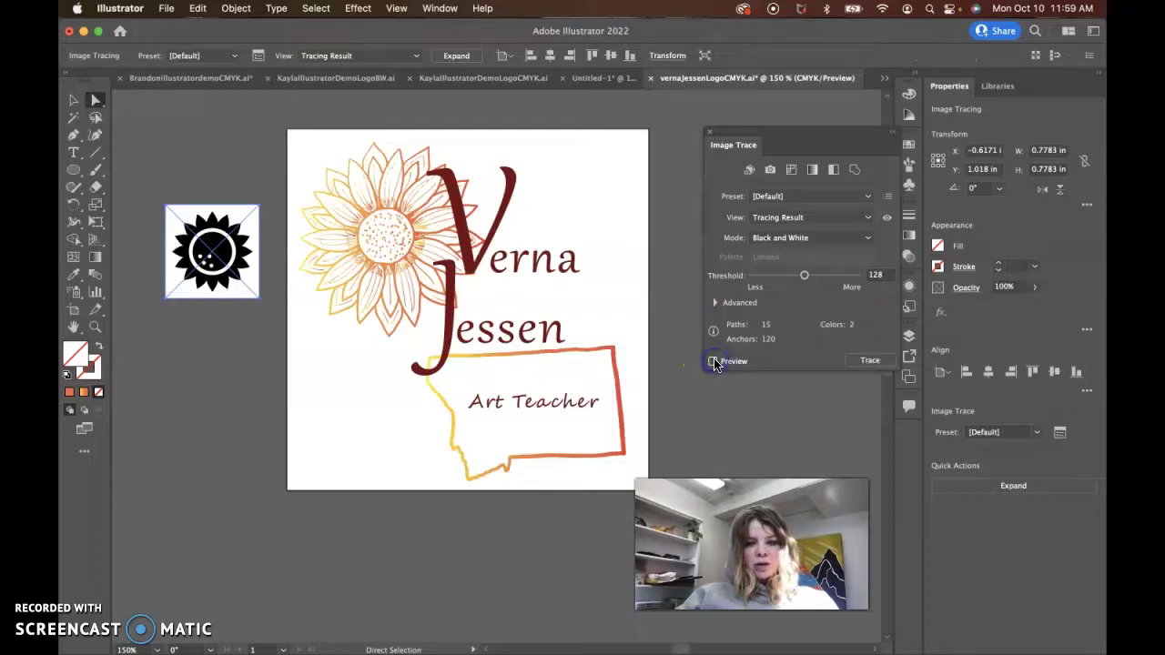
Step: Expand the traced sunflower into editable paths and delete the white square background behind it
left_click(871, 362)
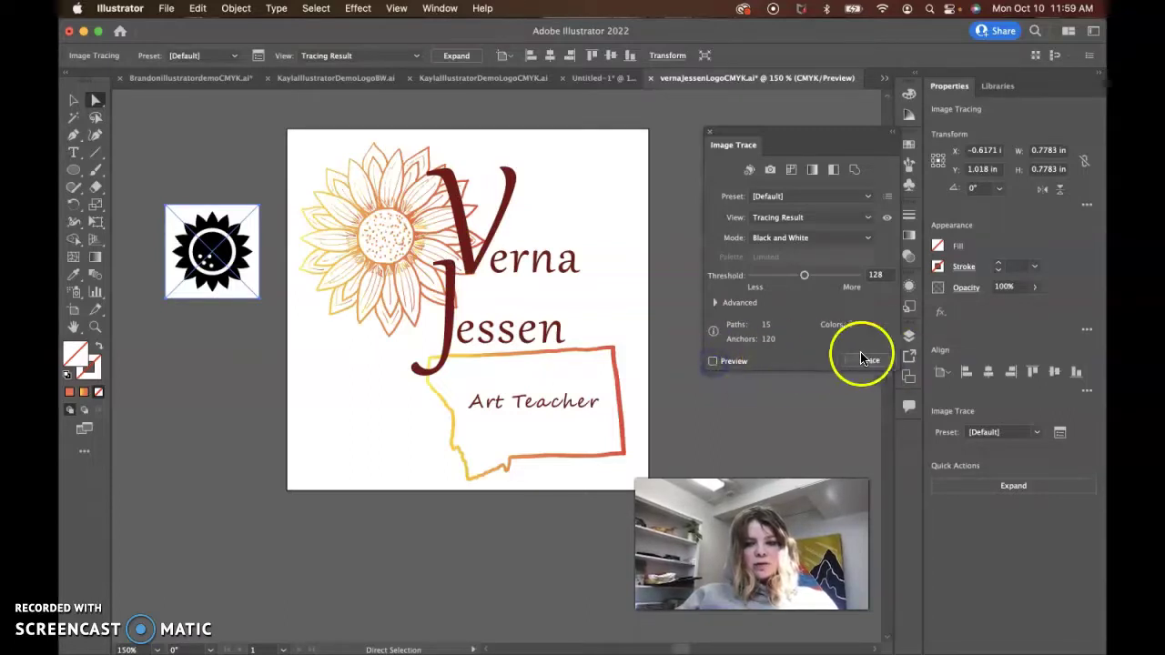
left_click(1012, 487)
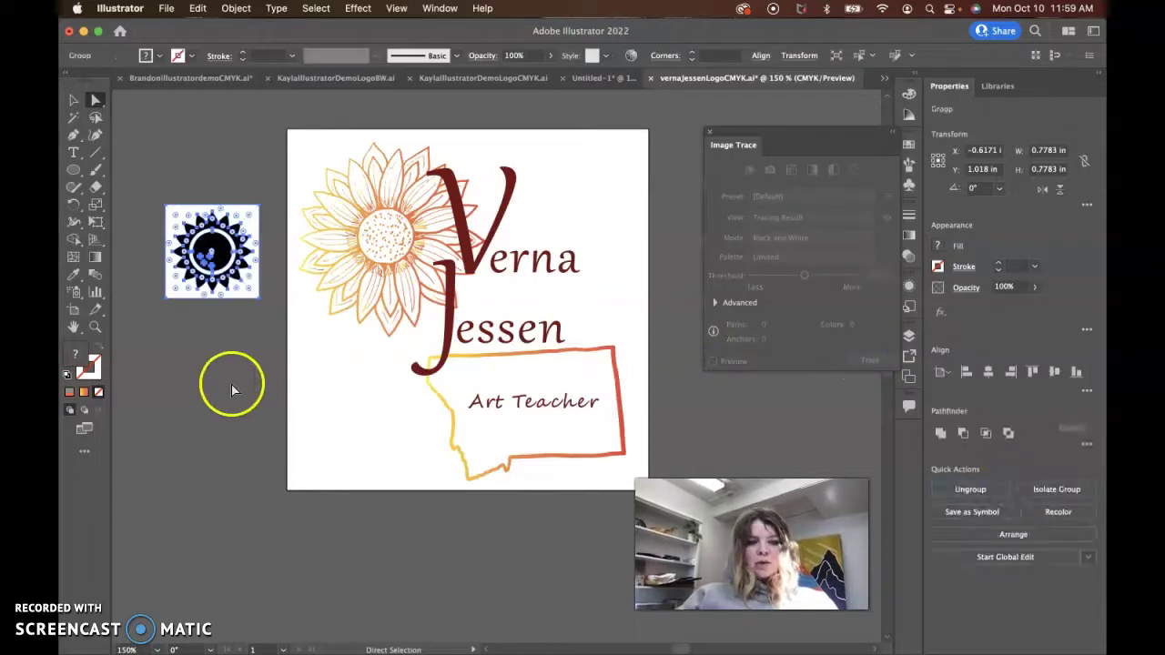
key("super+equal")
key("super+equal")
key("super+equal")
key("super+equal")
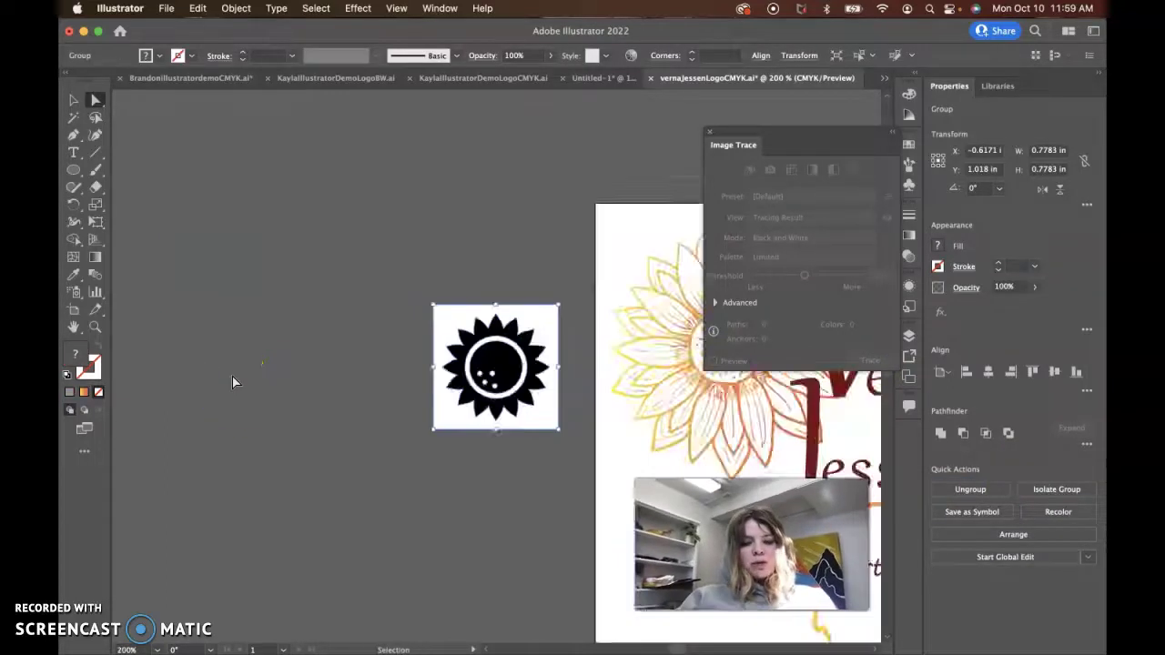
left_click(356, 219)
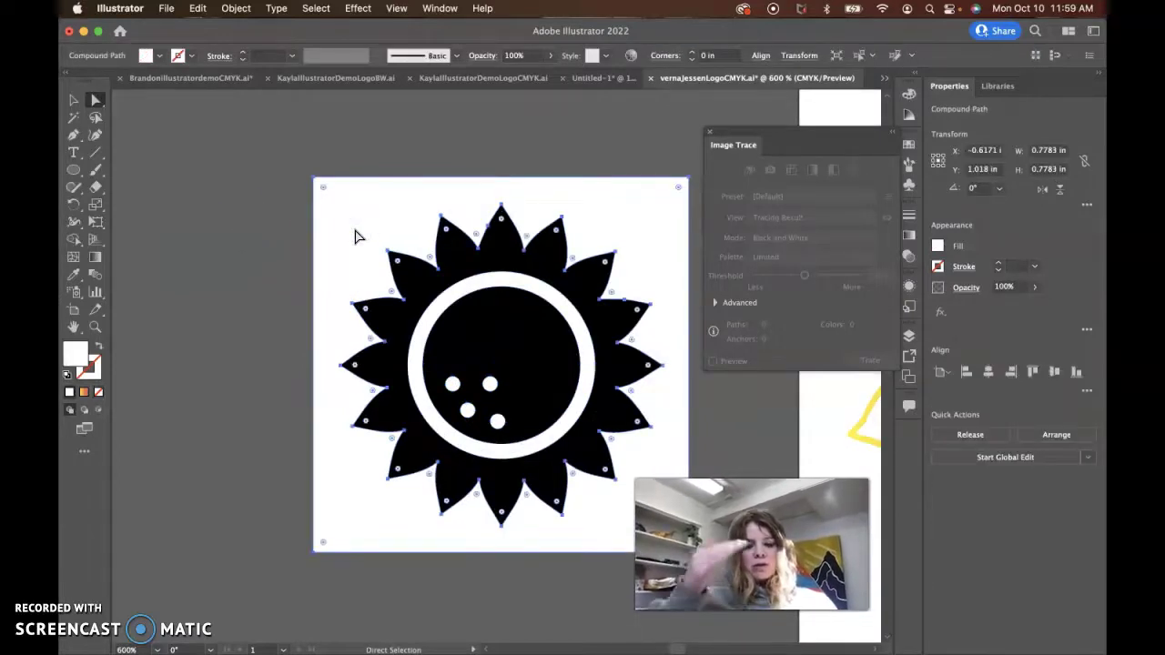
key("BackSpace")
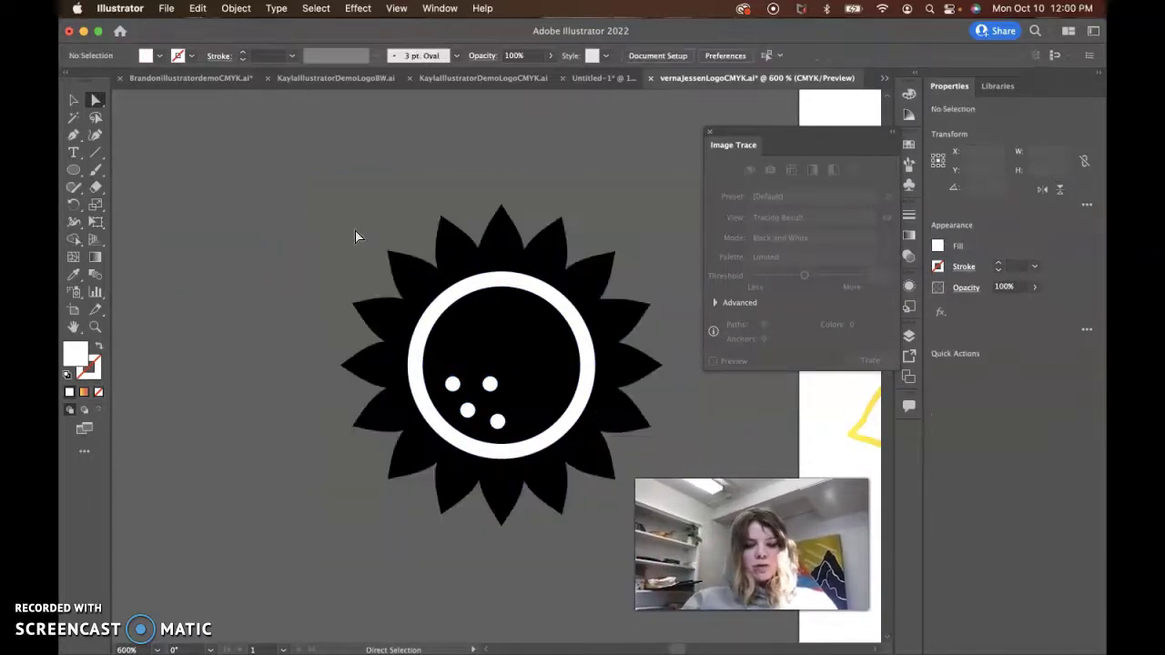
Step: Enlarge the black sunflower to about 1.53 in wide and place it over the detailed sunflower on the artboard
key("super+1")
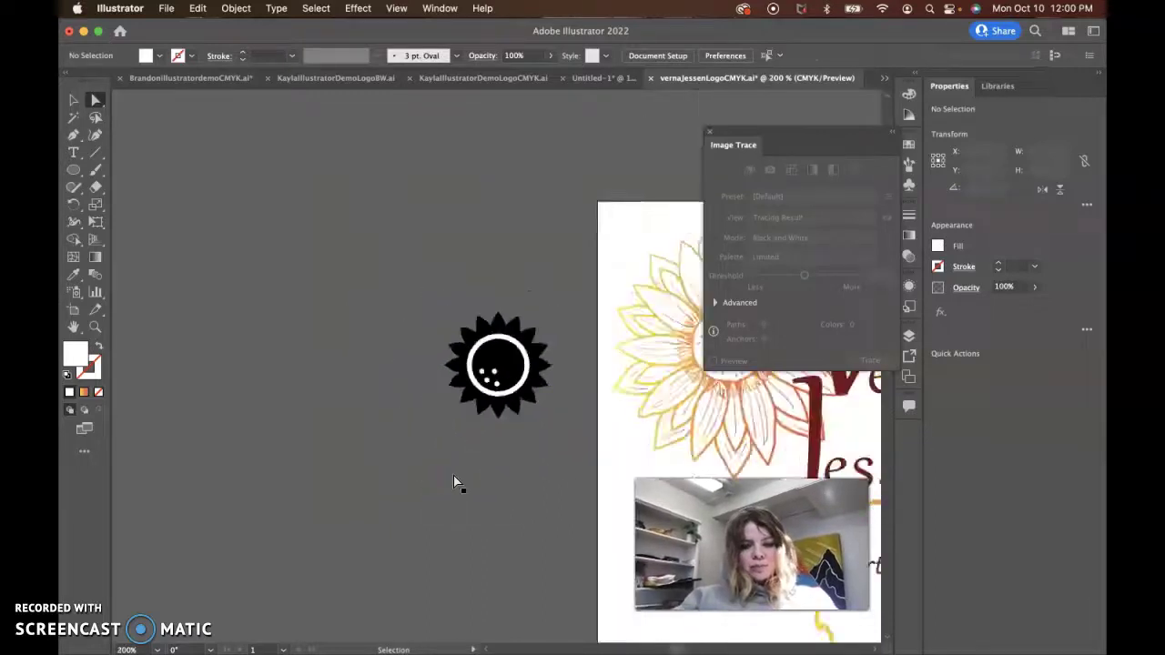
left_click_drag(585, 502, 347, 471)
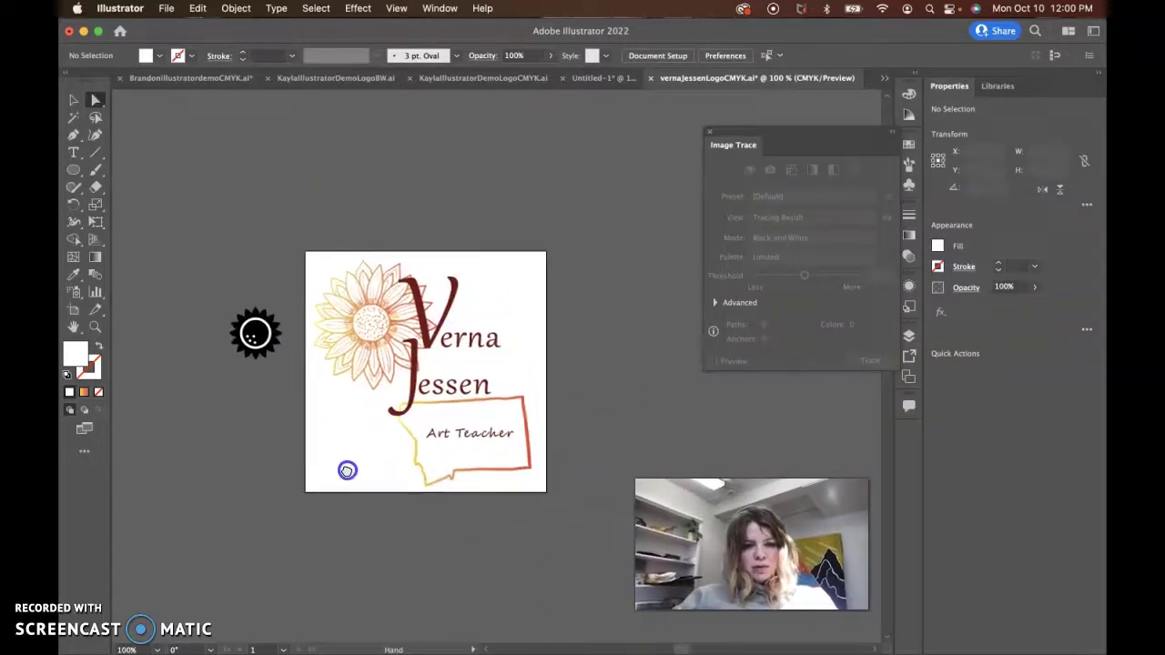
left_click(73, 100)
left_click(260, 331)
left_click_drag(210, 294, 365, 431)
left_click_drag(297, 385, 375, 331)
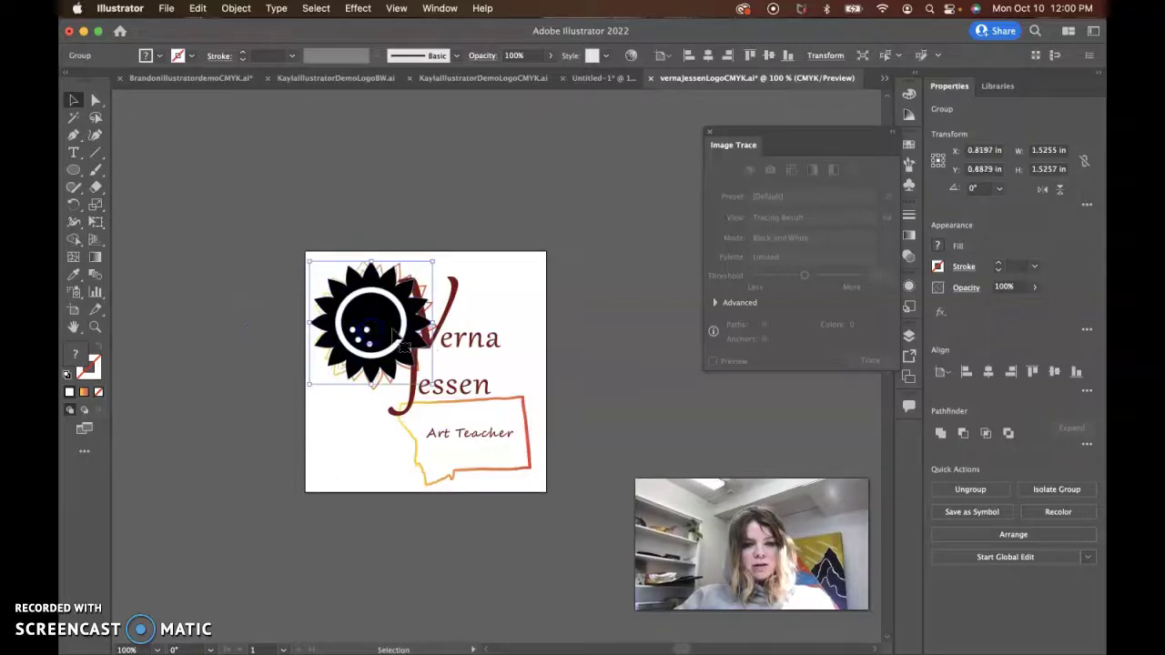
Step: Bring the dark red lettering group in front of the black sunflower
left_click(452, 314)
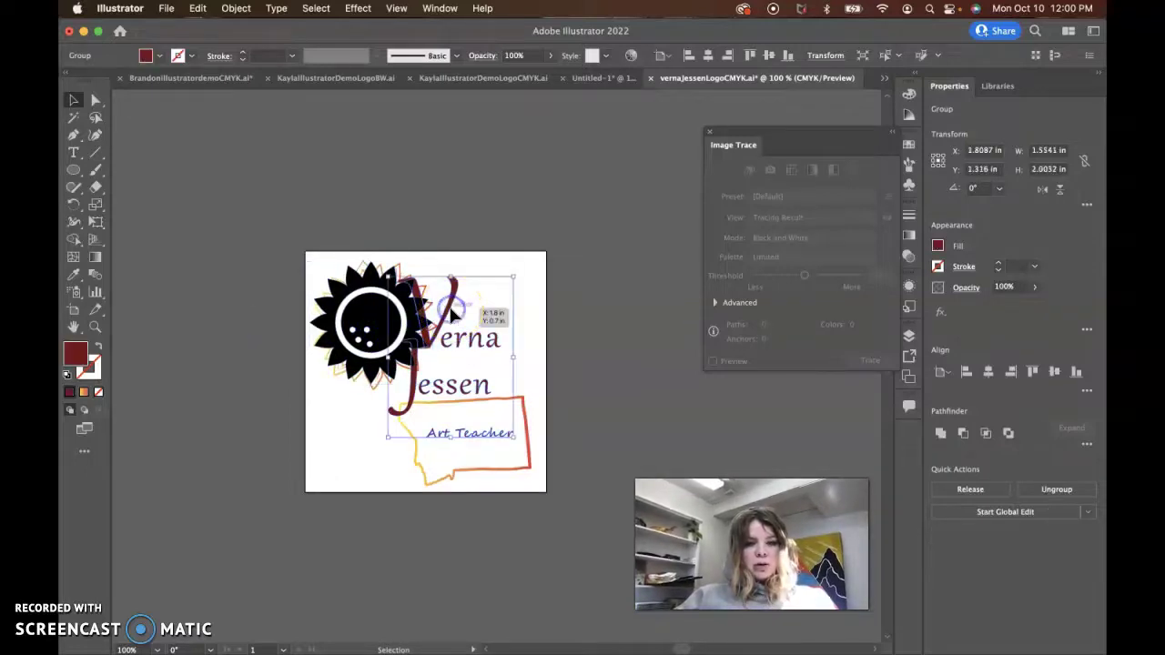
key("super")
left_click_drag(453, 314, 455, 312)
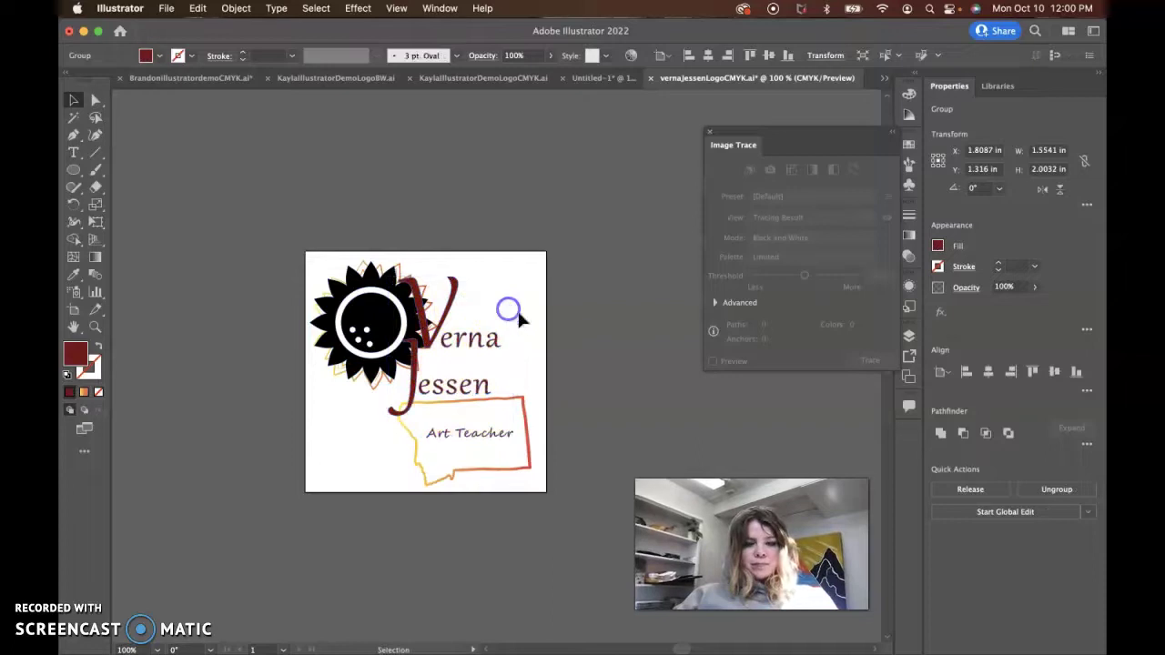
left_click(509, 309)
Step: Give the dark red lettering group a white stroke
left_click(420, 387)
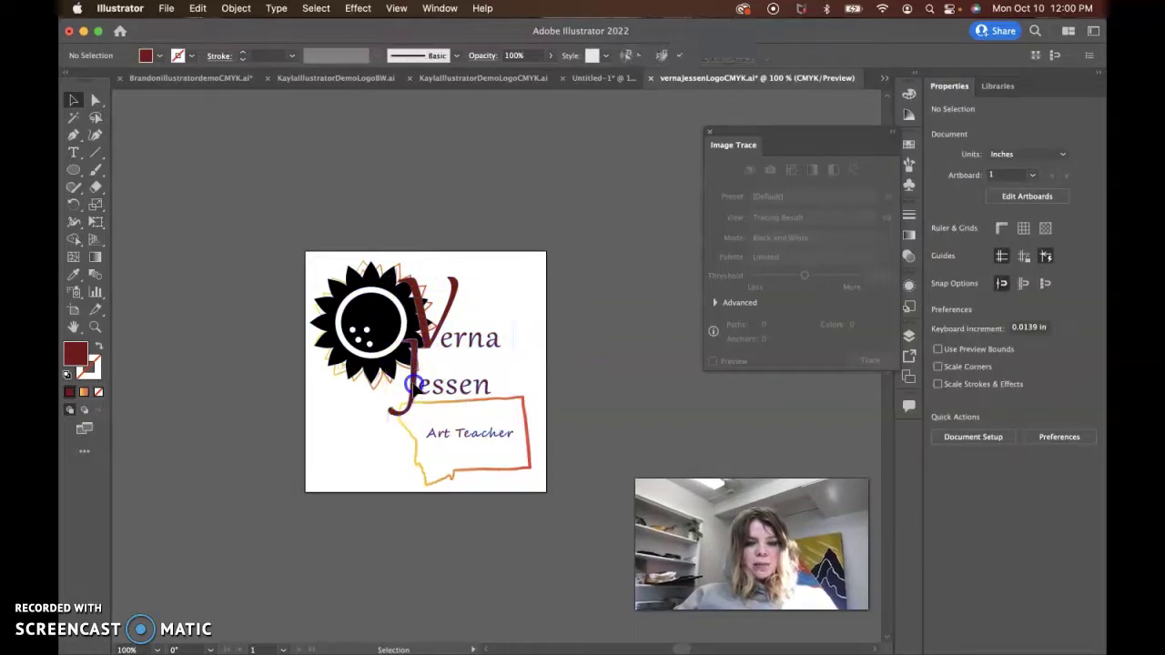
left_click(90, 367)
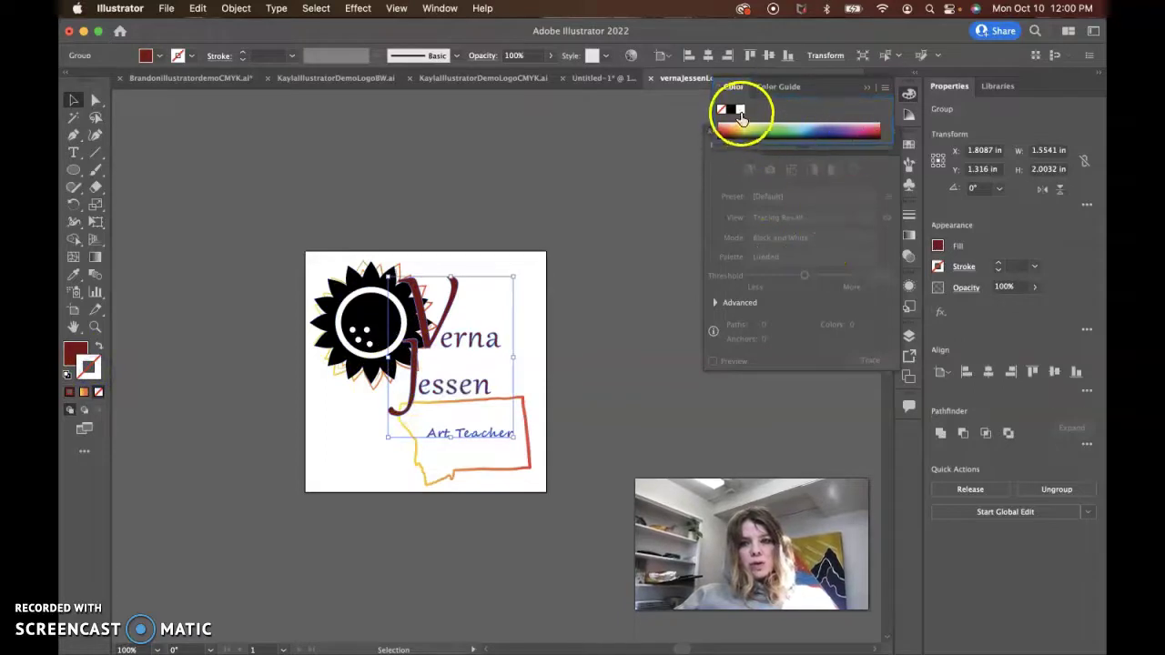
left_click(939, 266)
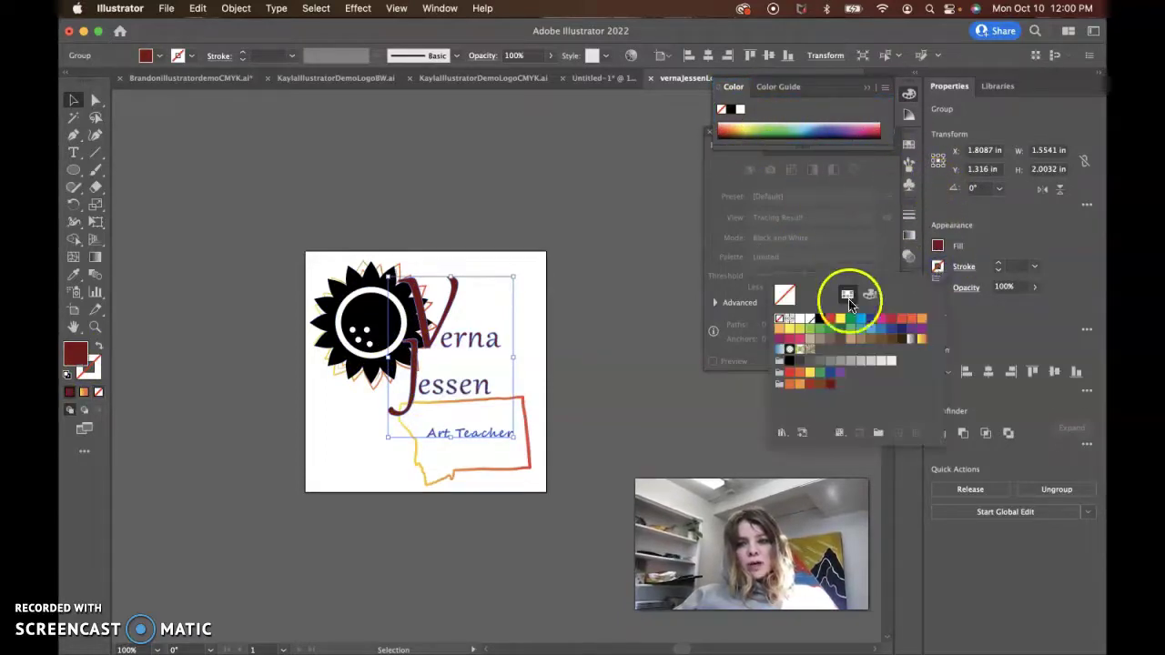
left_click(801, 320)
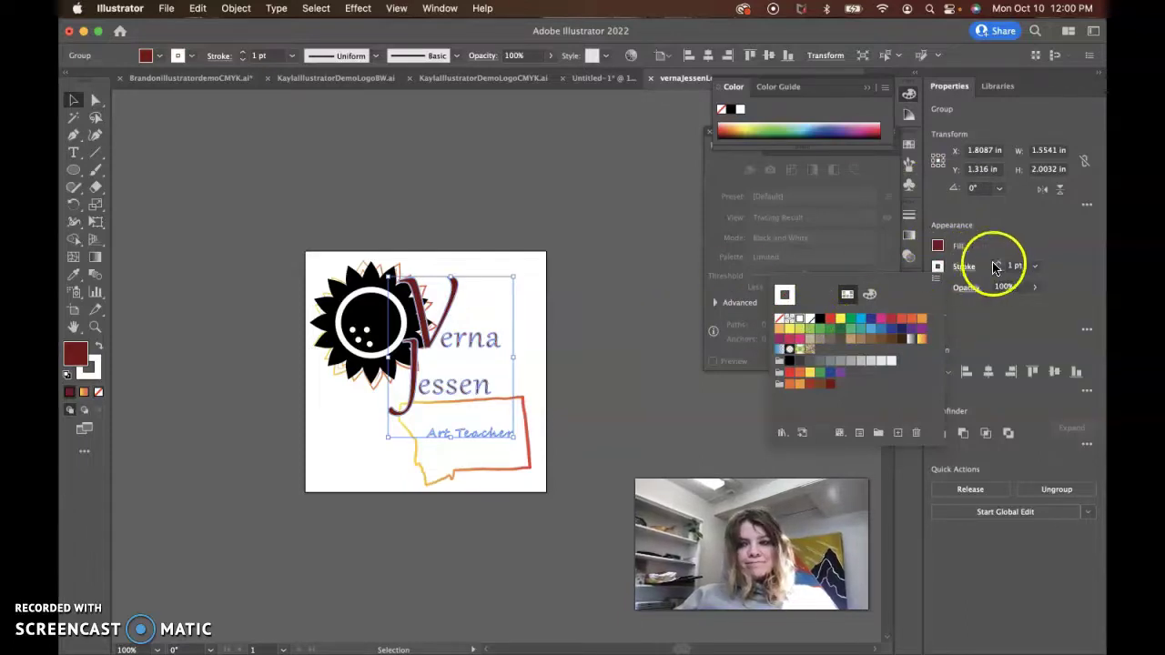
Step: Align the lettering's stroke to the outside and set its weight to 2 pt
left_click(966, 276)
left_click(964, 269)
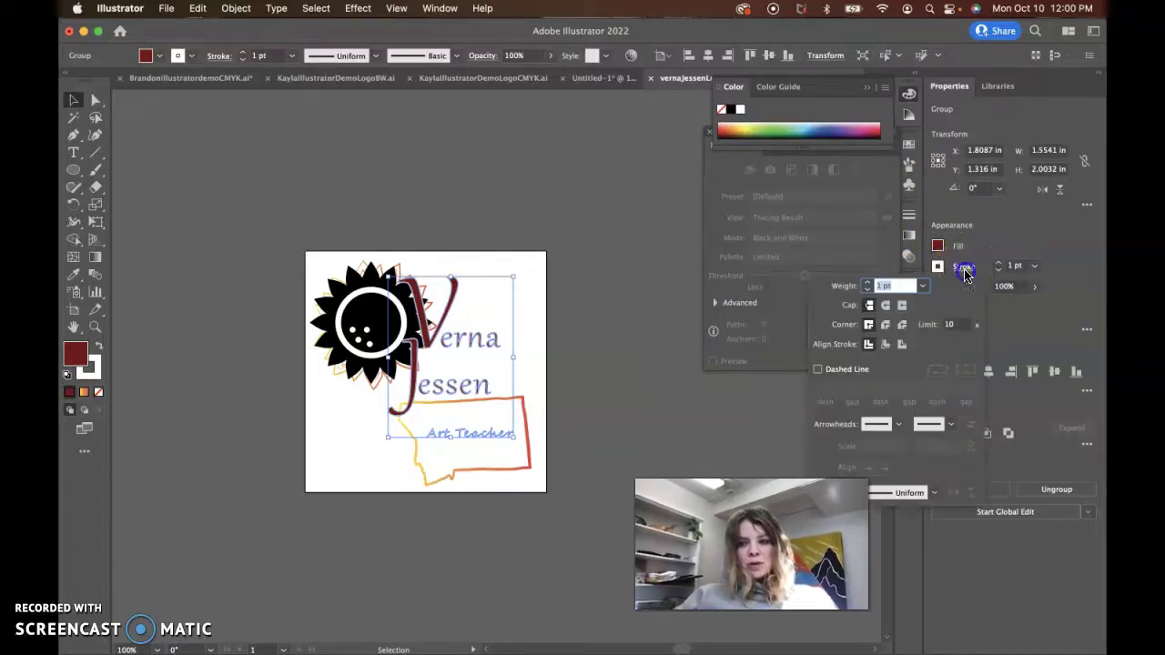
left_click(899, 346)
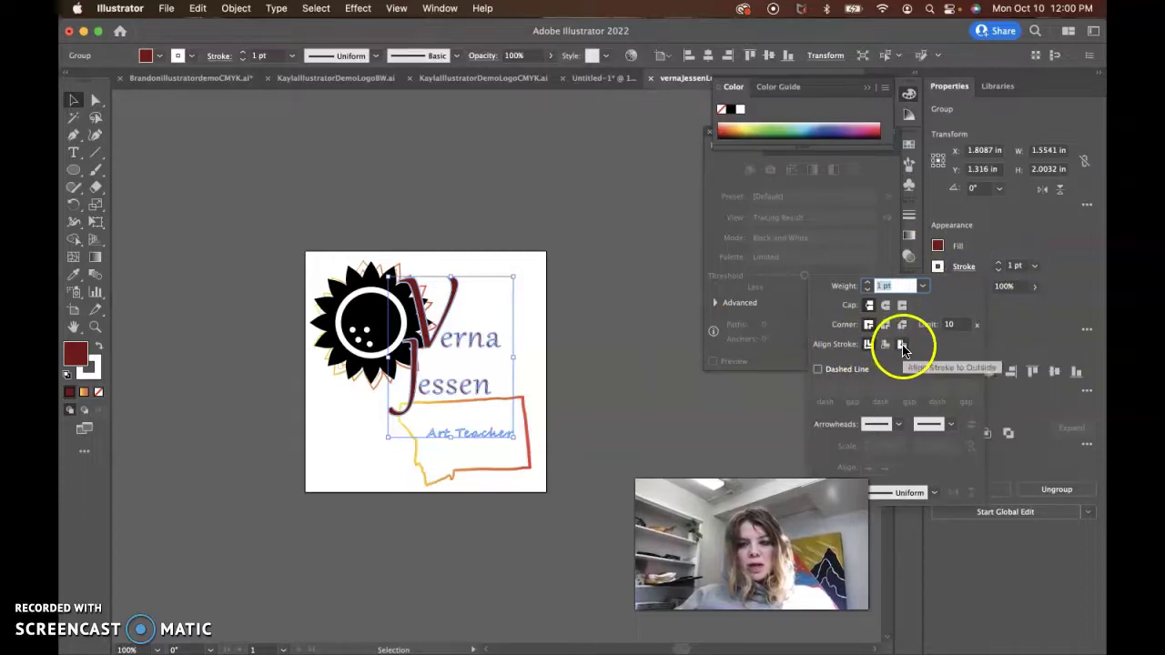
left_click(902, 346)
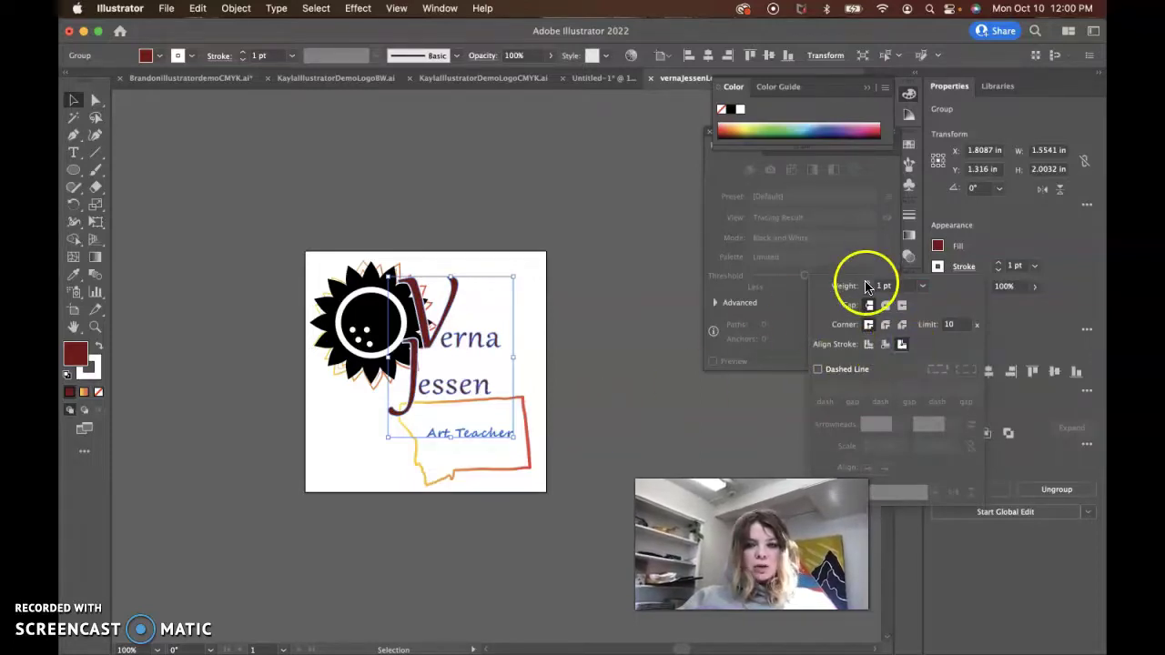
left_click(630, 354)
left_click(641, 396)
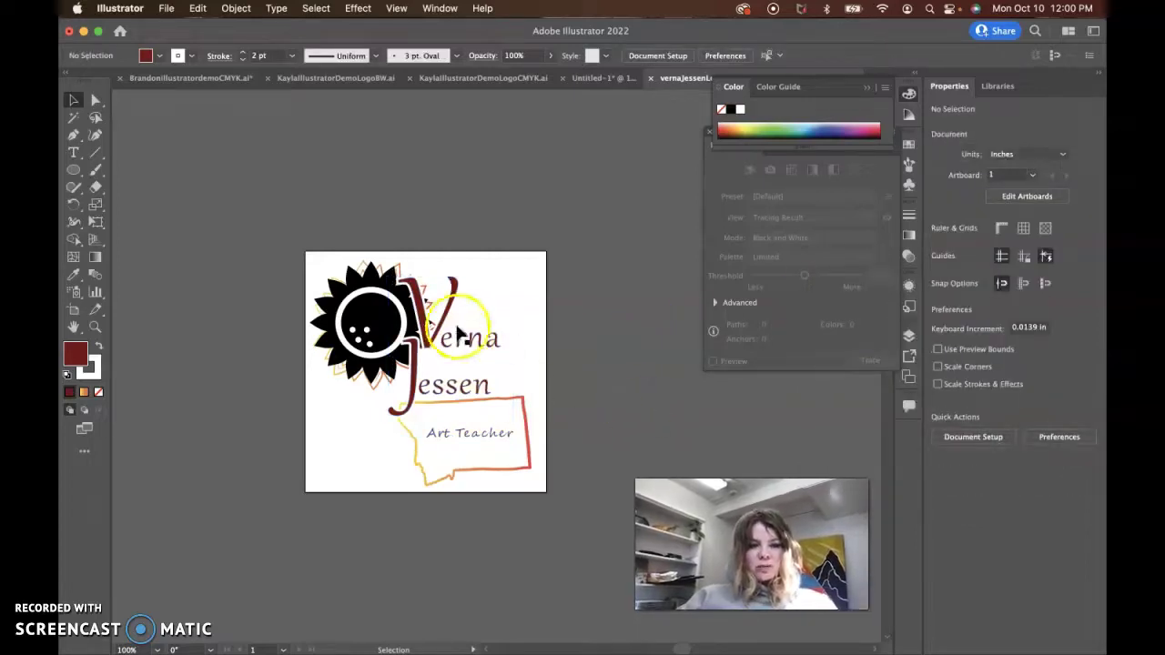
Step: Move the lettering group slightly down on the artboard, to about X 1.82 in, Y 1.37 in
left_click_drag(421, 375, 417, 368)
left_click(546, 328)
left_click(543, 400)
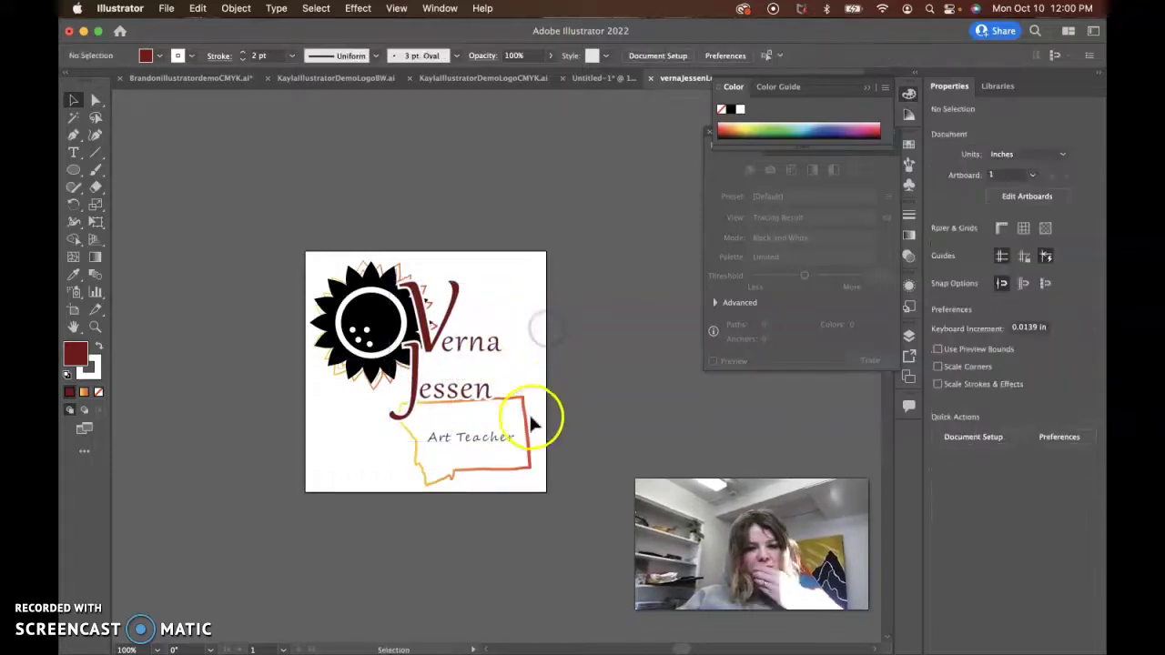
Step: Select the gradient Montana state outline around the "Art Teacher" text
left_click(525, 422)
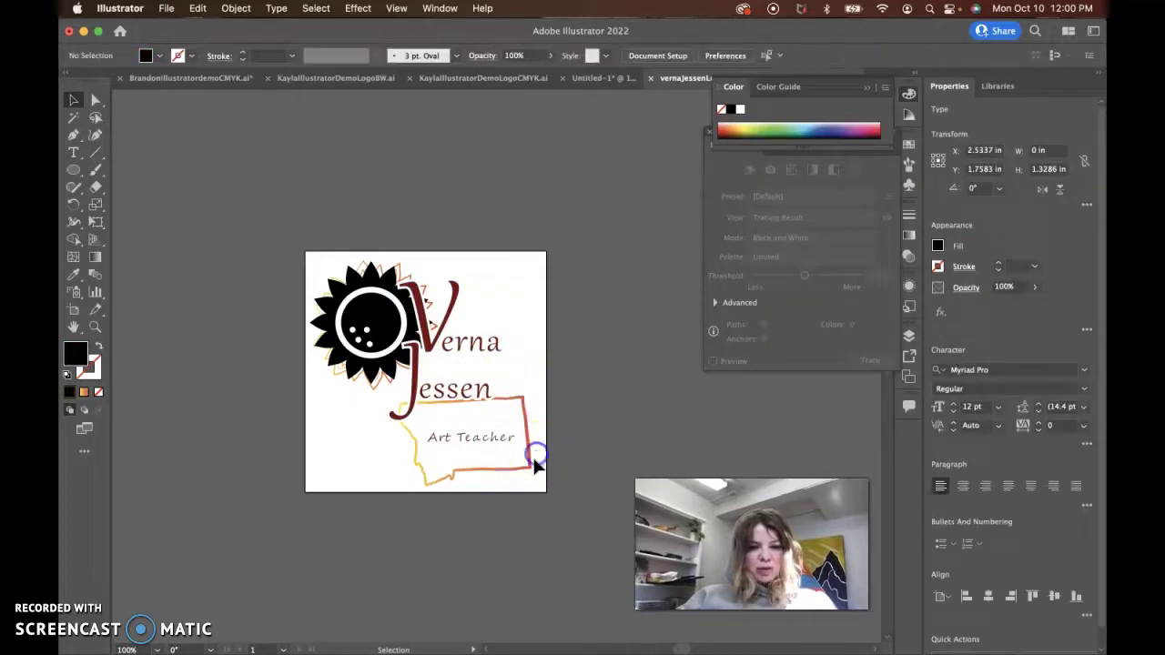
left_click(523, 464)
left_click(534, 473)
left_click_drag(415, 437, 537, 466)
left_click_drag(455, 480, 421, 419)
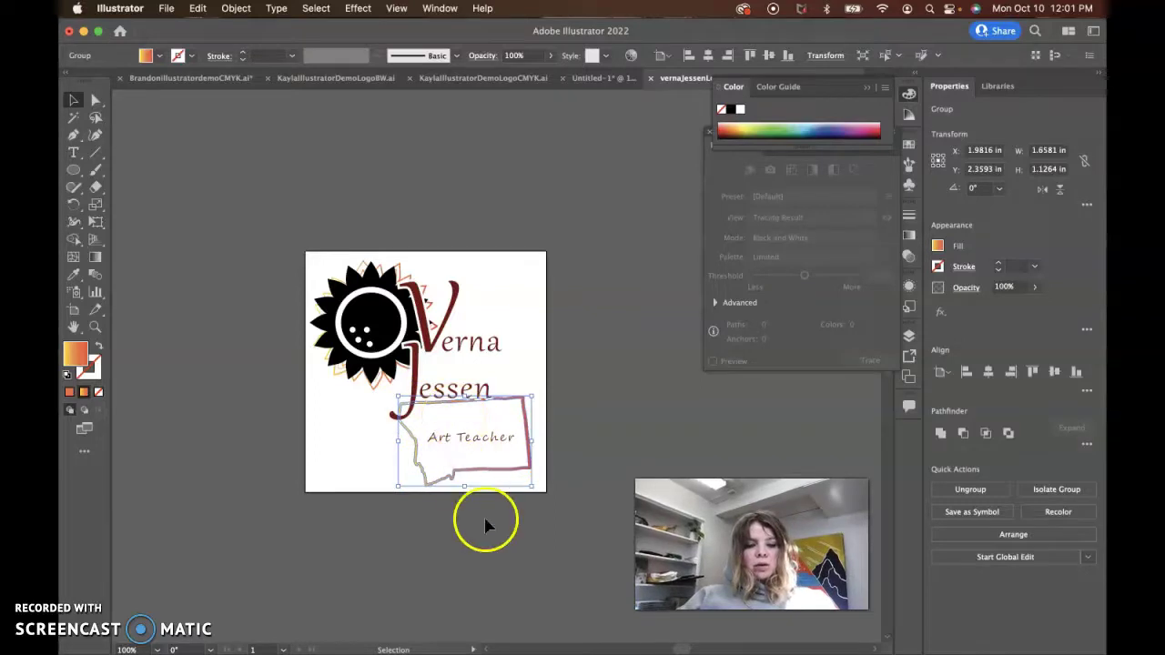
Step: Switch to Safari and search Google Images for "montana sillhoute"
left_click(483, 642)
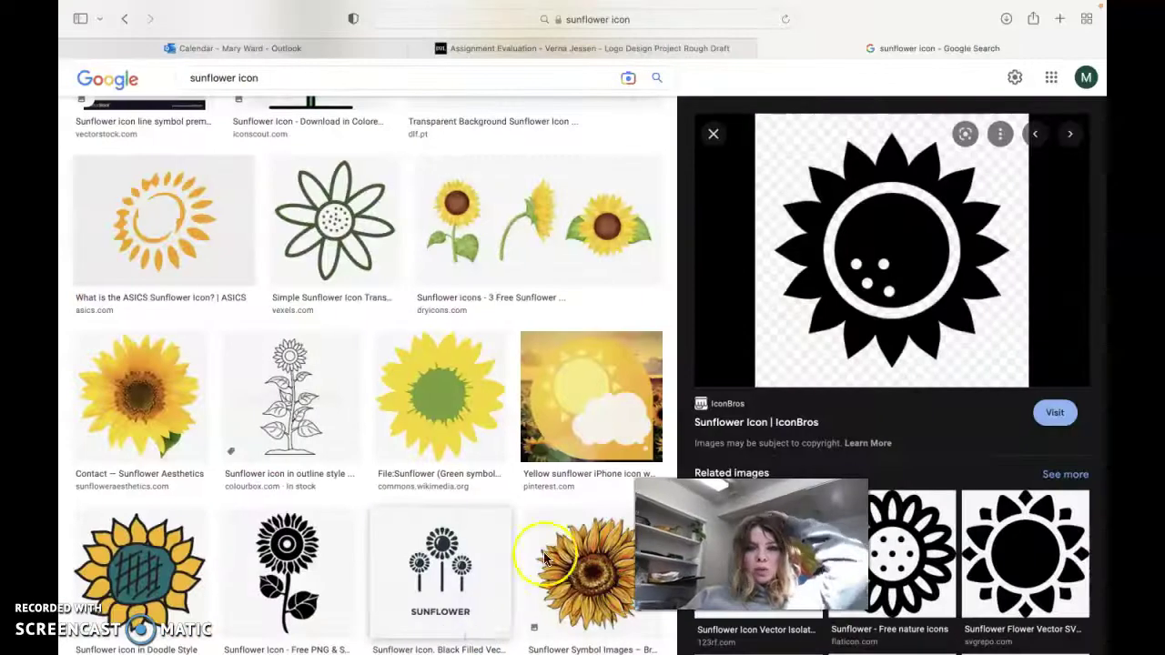
left_click(678, 28)
type("m")
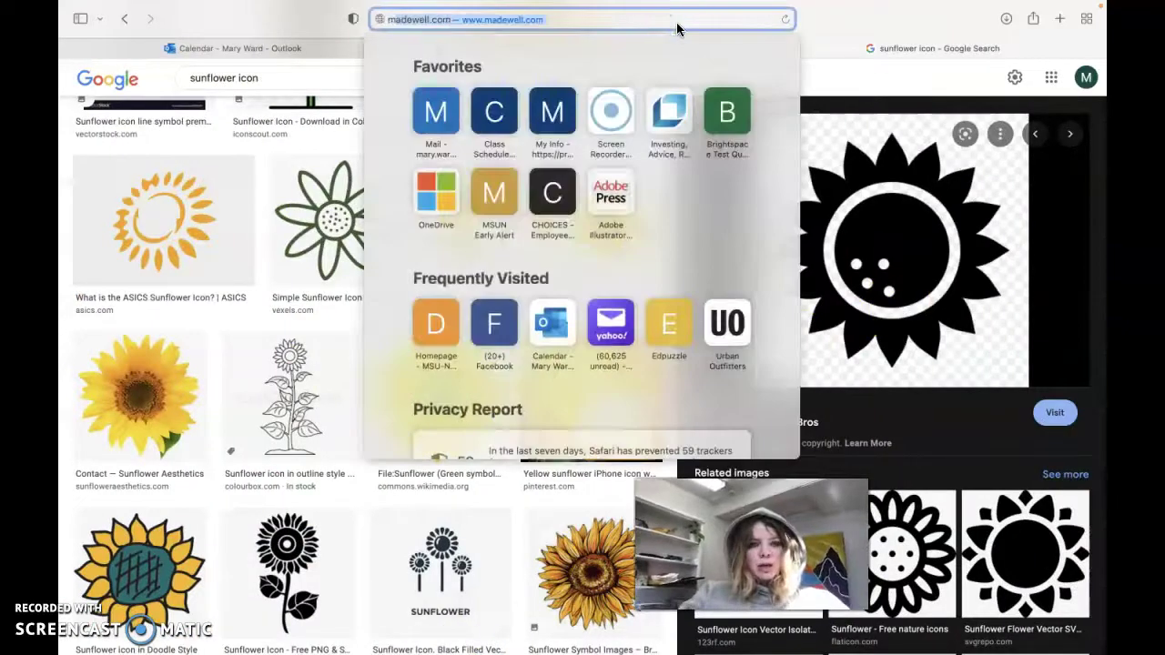
type("ontana sillhoute")
key("Return")
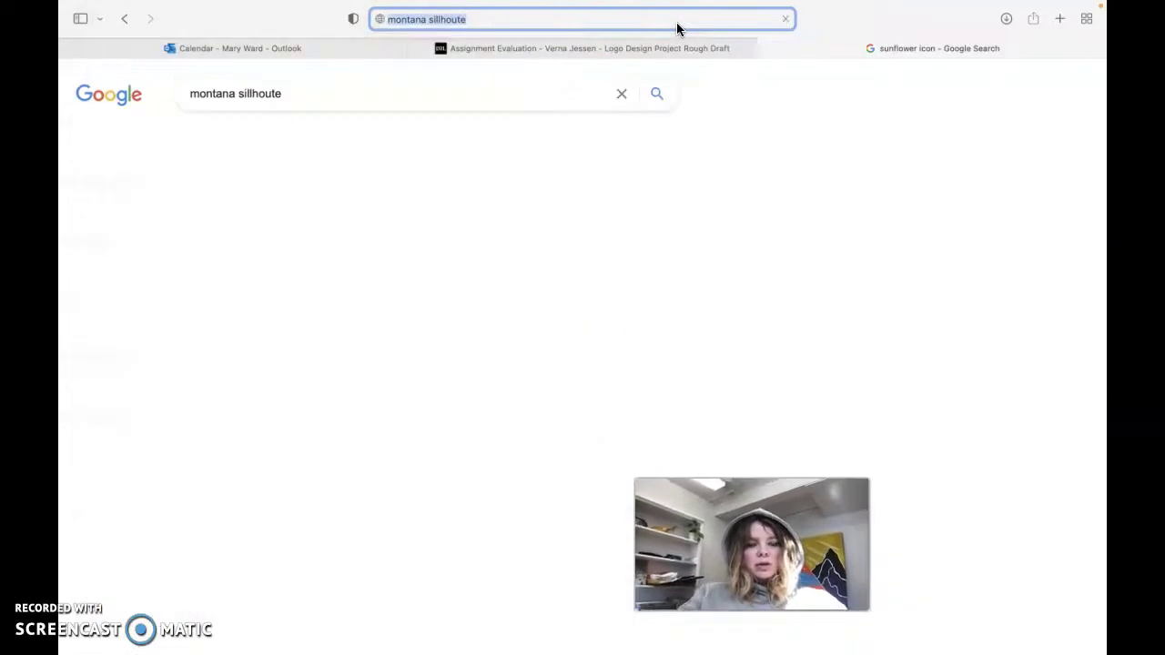
left_click(385, 199)
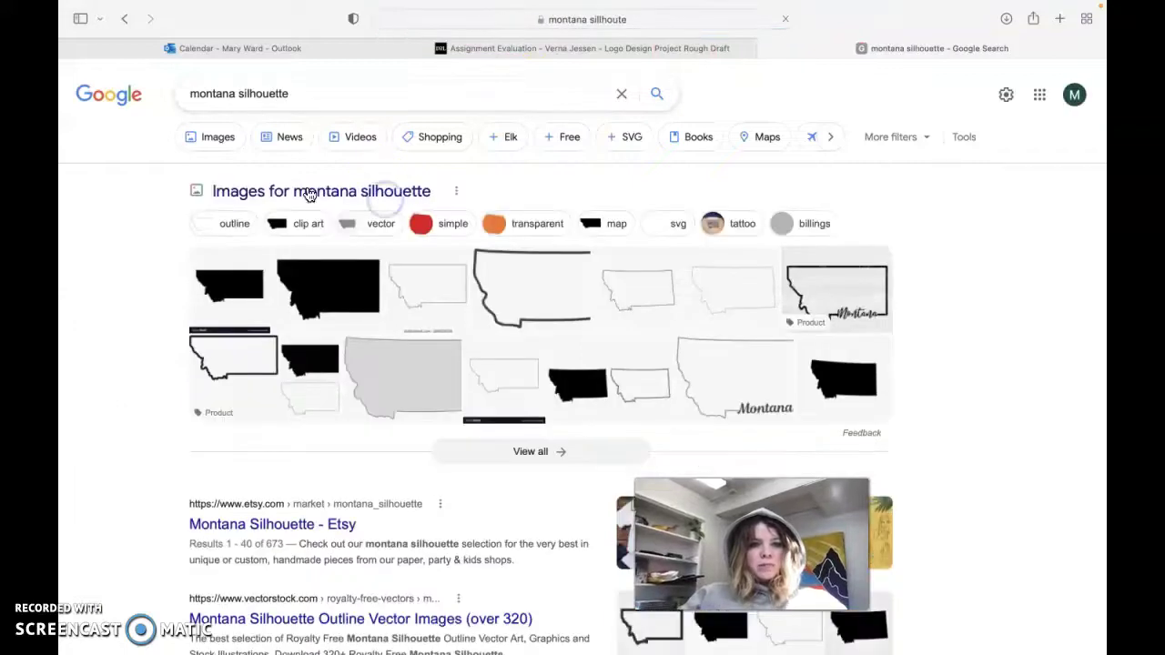
left_click(227, 148)
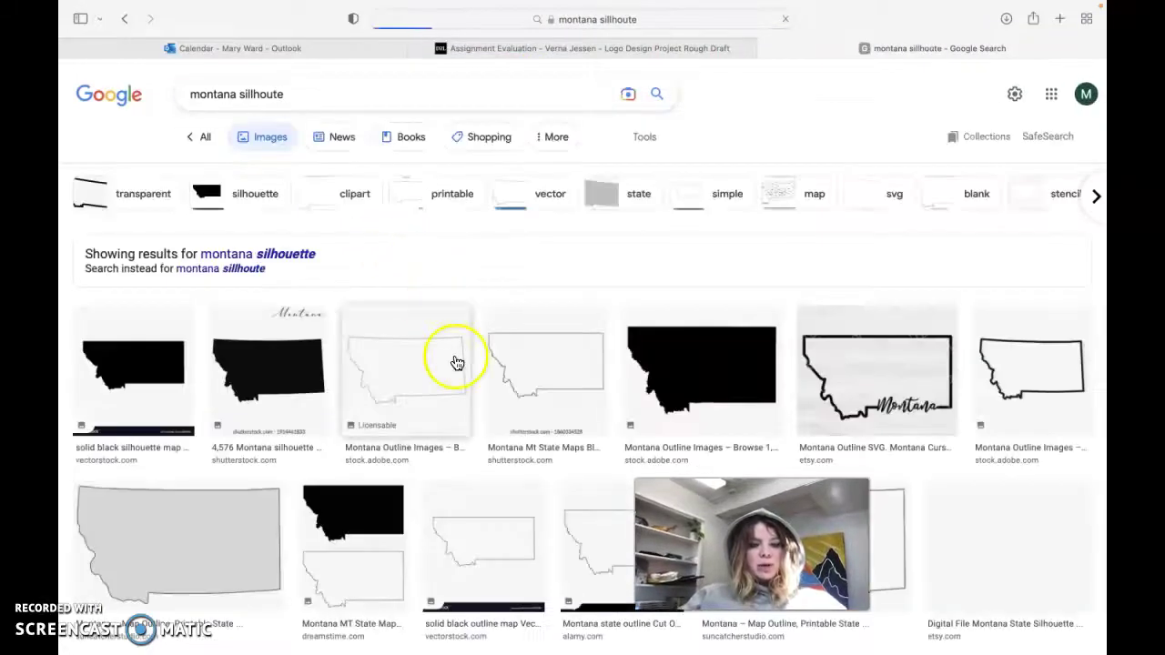
Step: Browse the Montana image results and preview the solid Adobe Stock silhouette, the Pinterest outline and the Creative Fabrica outline and silhouette pair
left_click(671, 395)
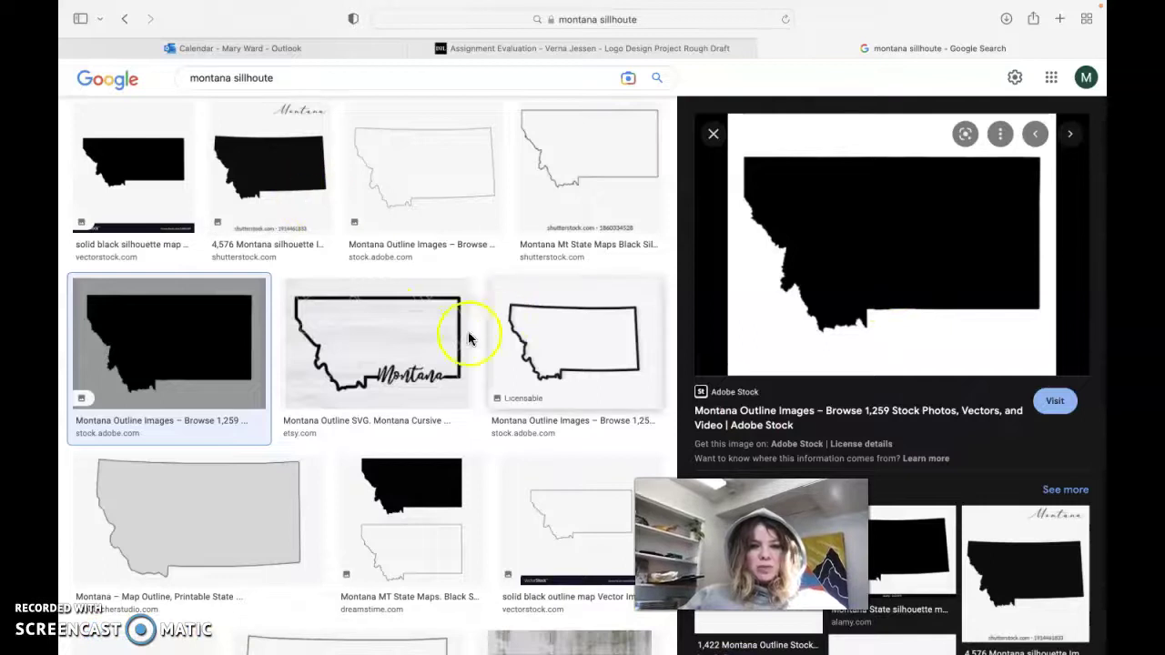
scroll(451, 441, "down", 2)
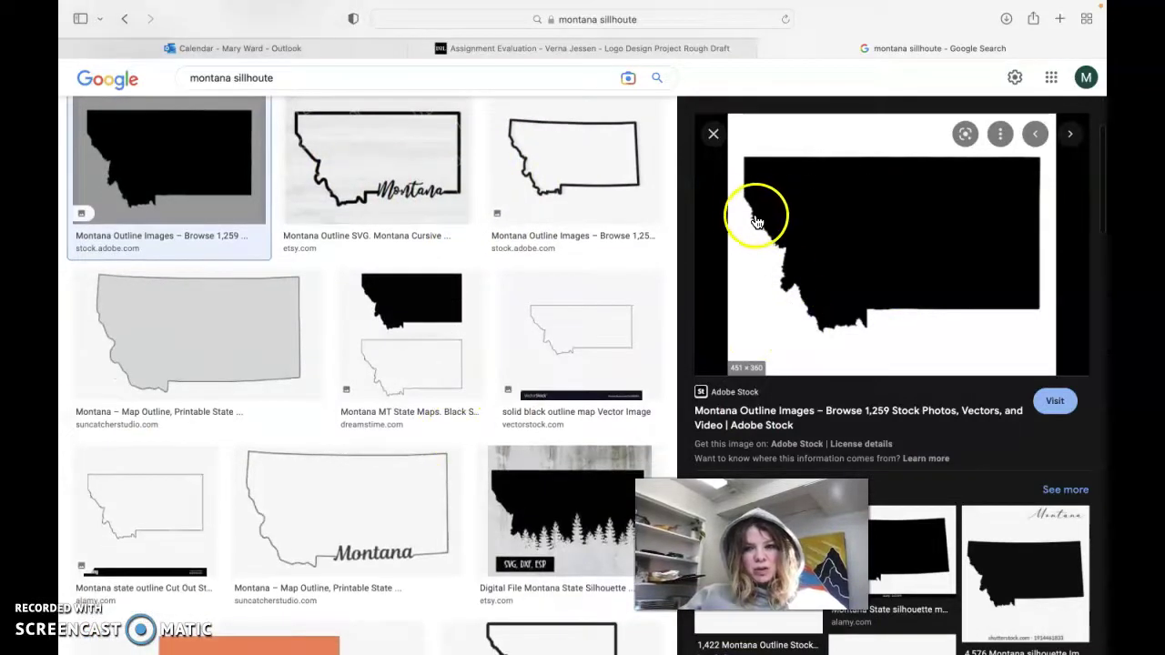
scroll(437, 557, "down", 4)
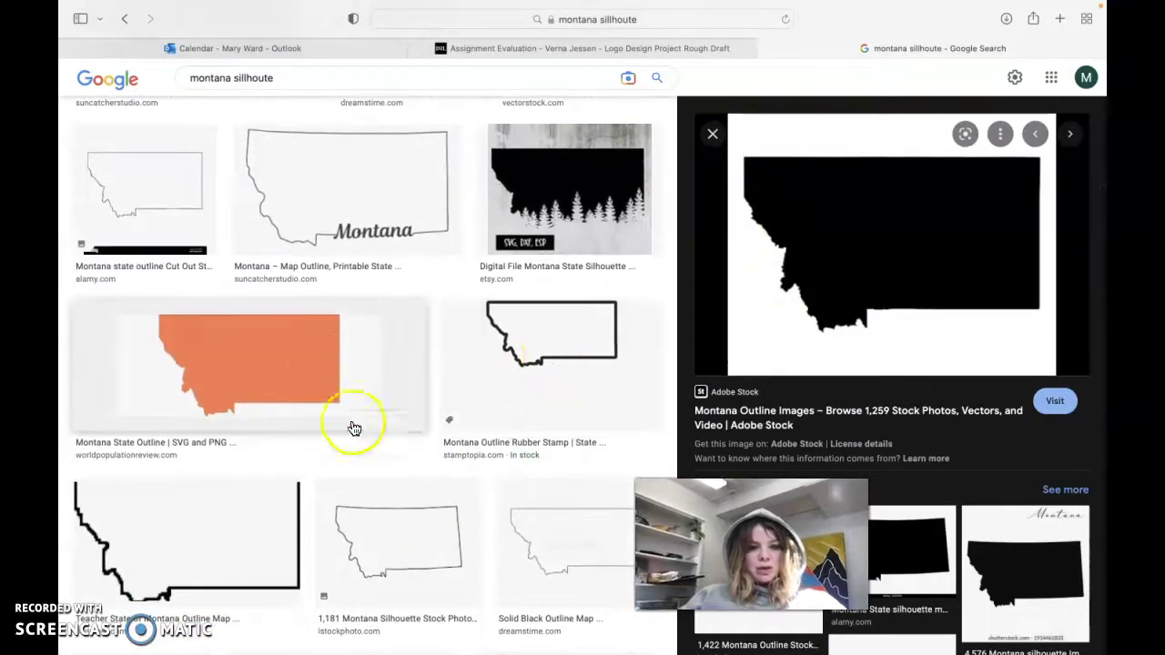
scroll(359, 456, "down", 5)
scroll(361, 457, "down", 6)
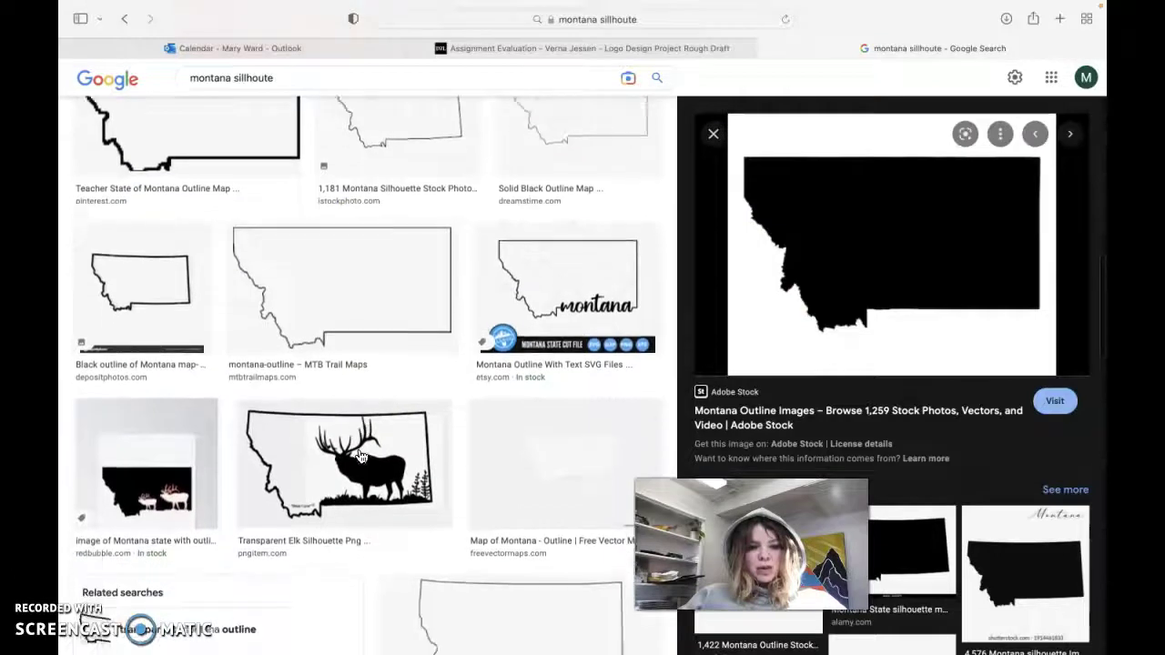
left_click(492, 252)
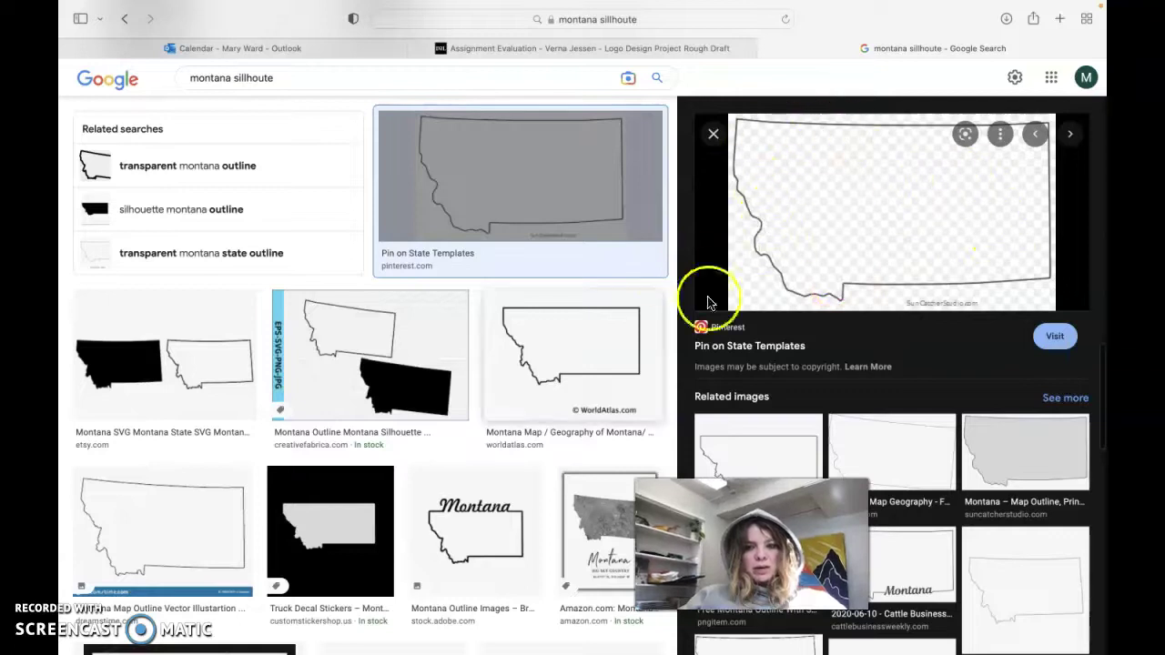
left_click(406, 394)
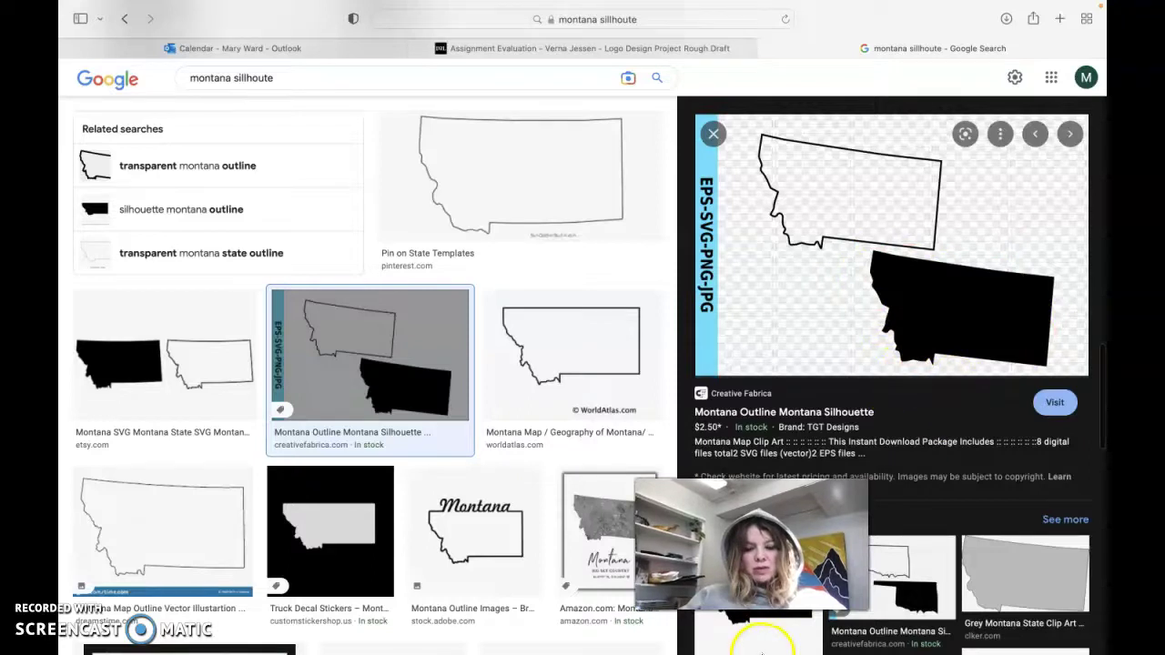
Step: Switch back to Illustrator, select the lettering group and the gradient Montana outline in turn to inspect them, and clear the selection
mouse_move(751, 648)
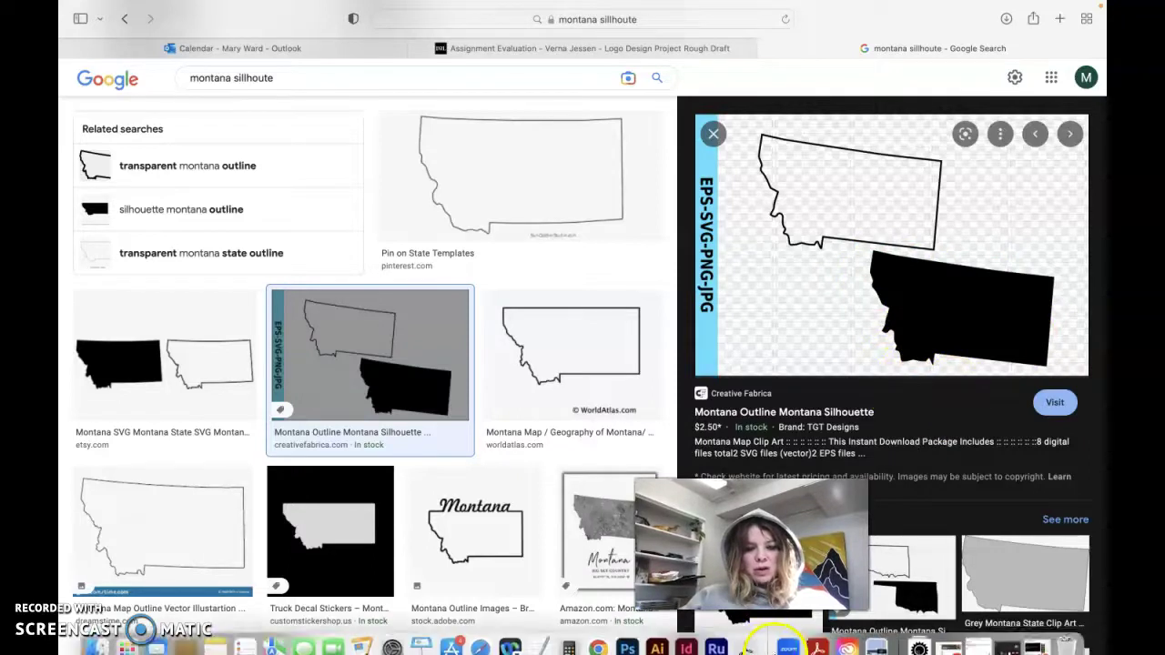
left_click(659, 637)
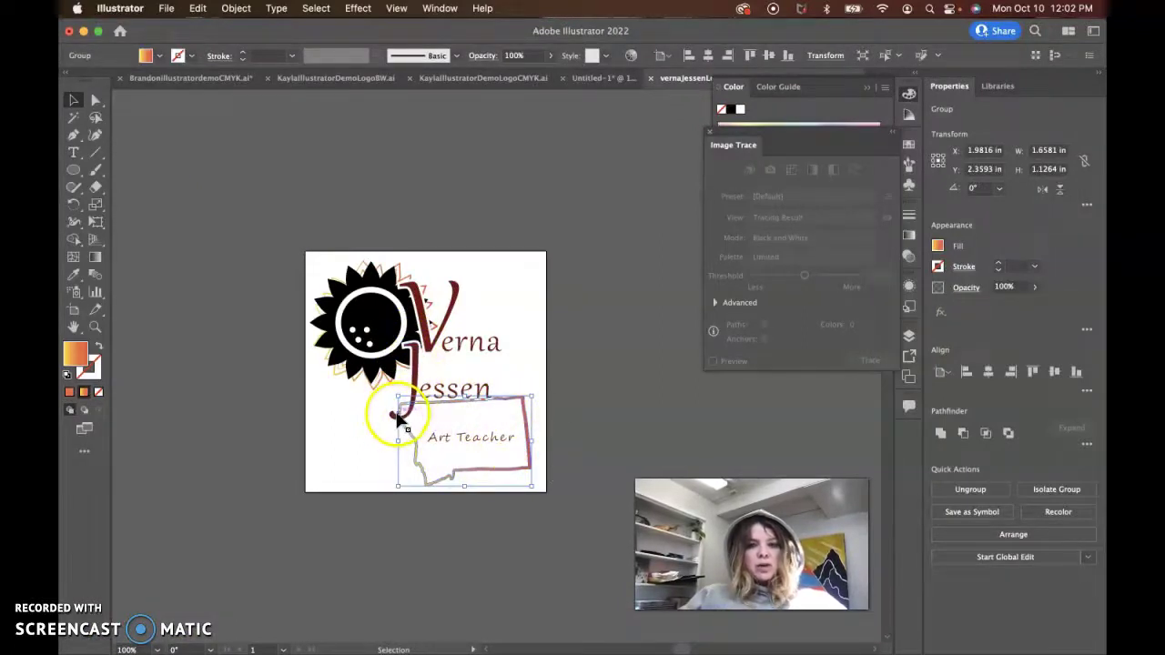
left_click(446, 446)
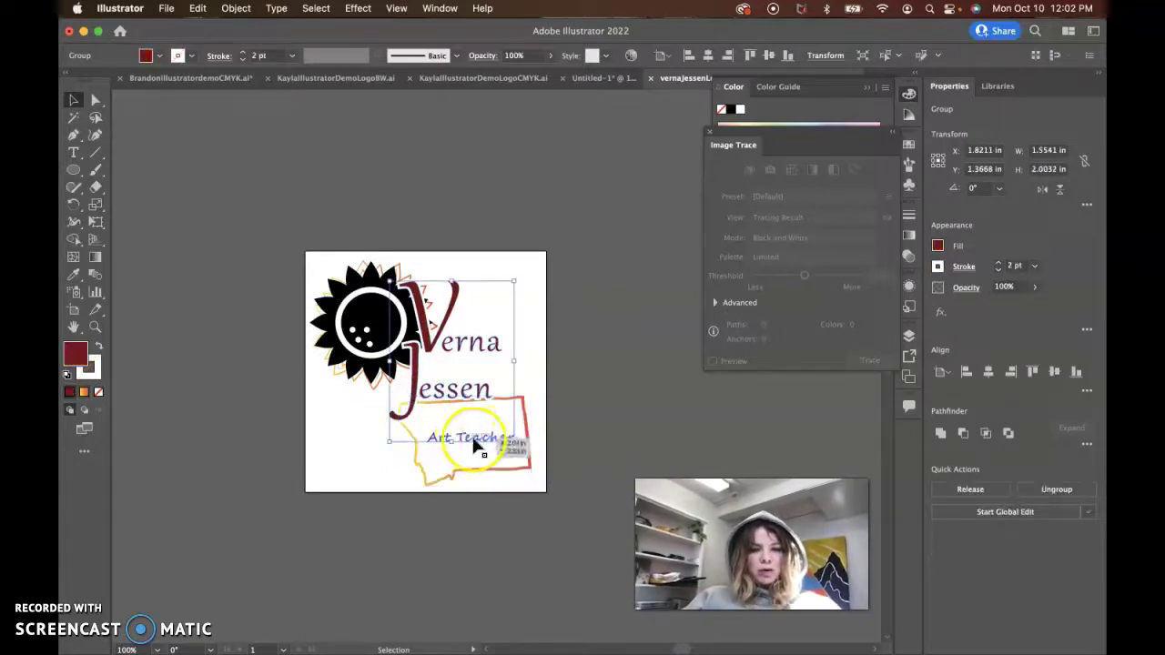
left_click(577, 442)
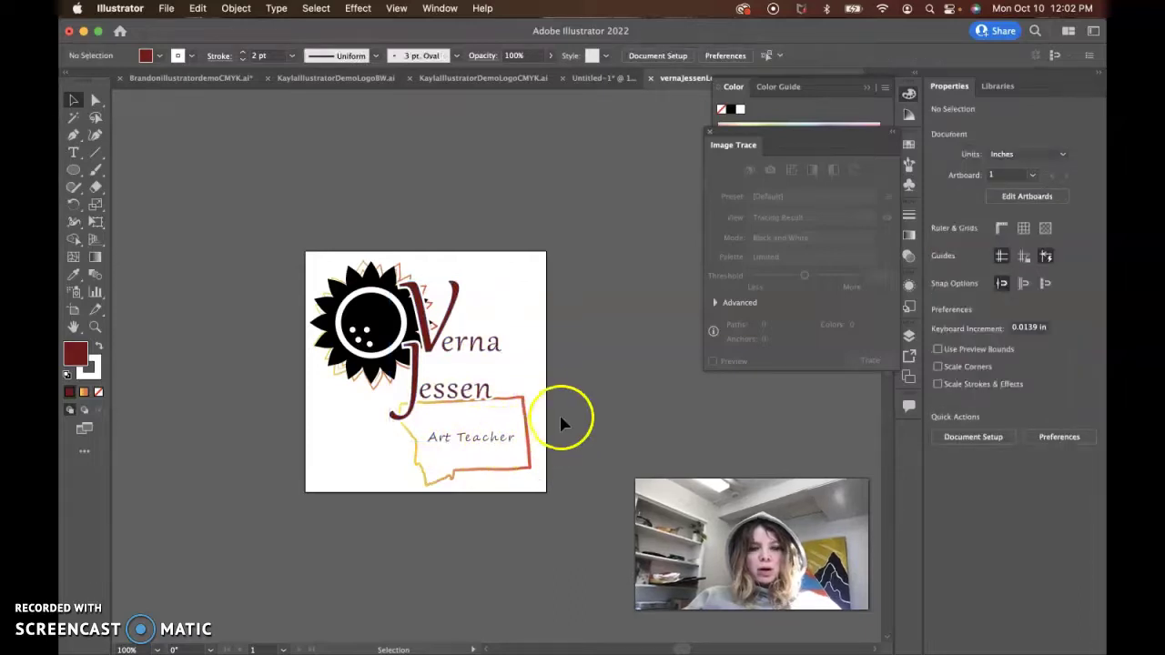
left_click(529, 442)
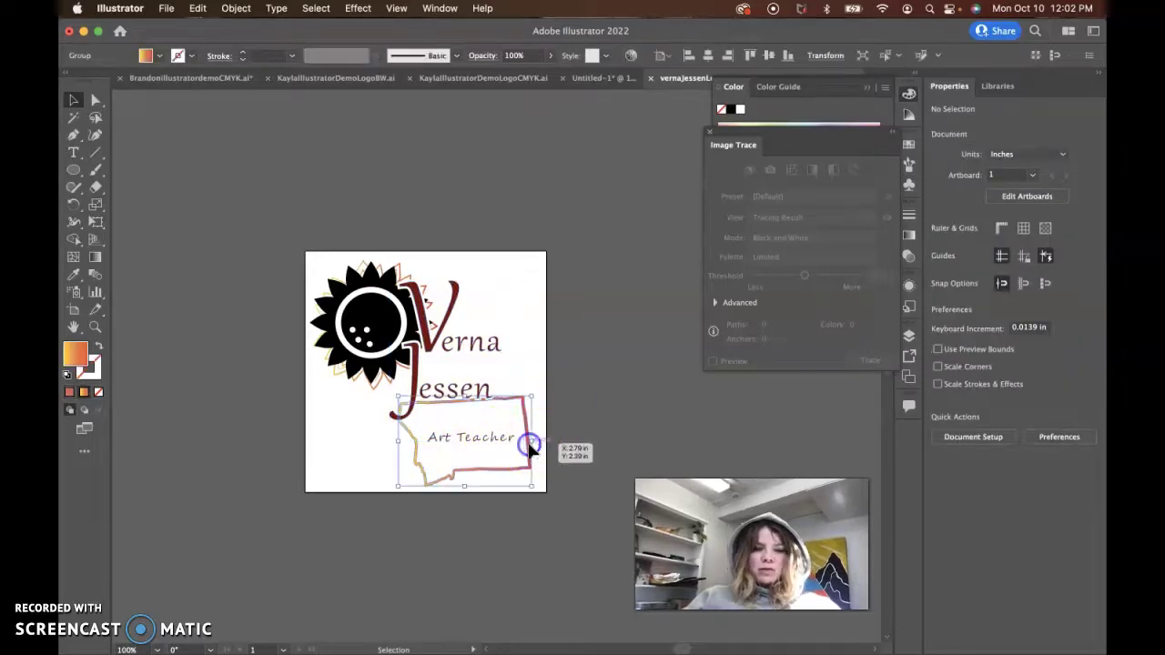
left_click(572, 450)
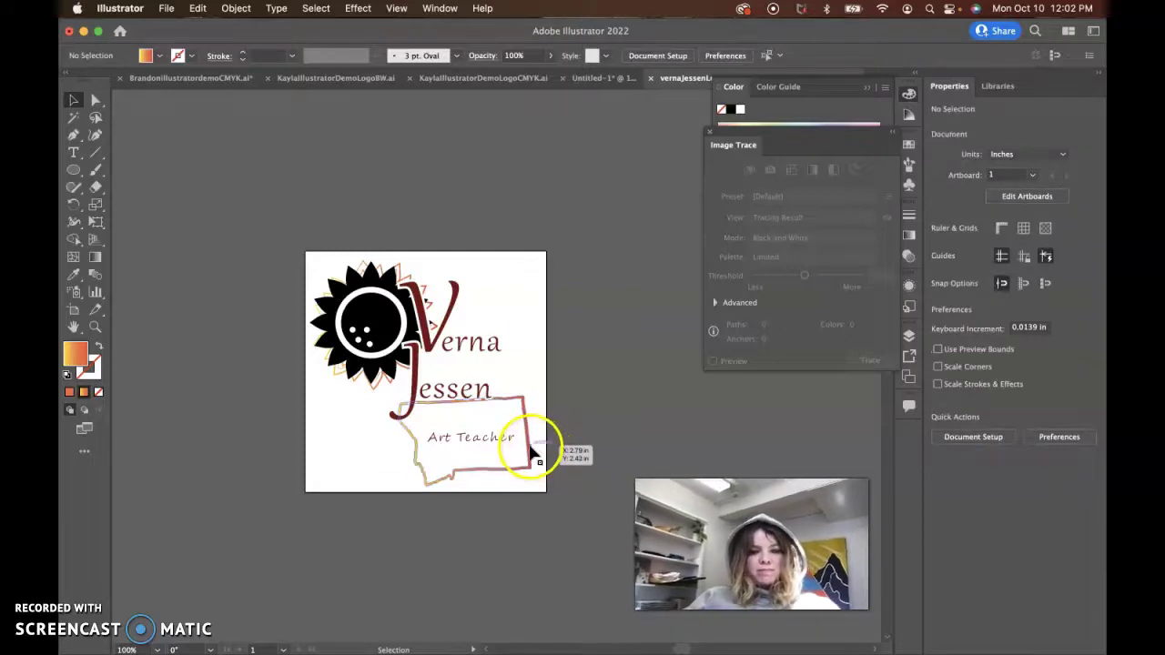
left_click(531, 450)
left_click(574, 443)
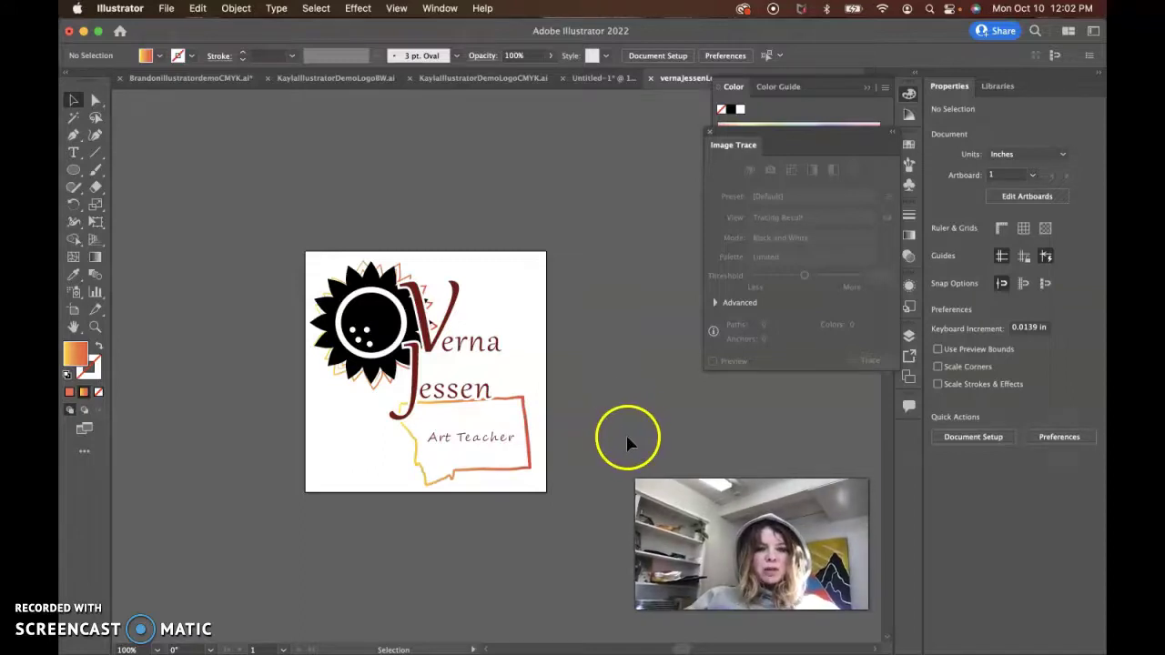
Step: Collapse the Color controls, bring up the black-and-white version of the logo, and check its lettering group before deselecting it
left_click(863, 90)
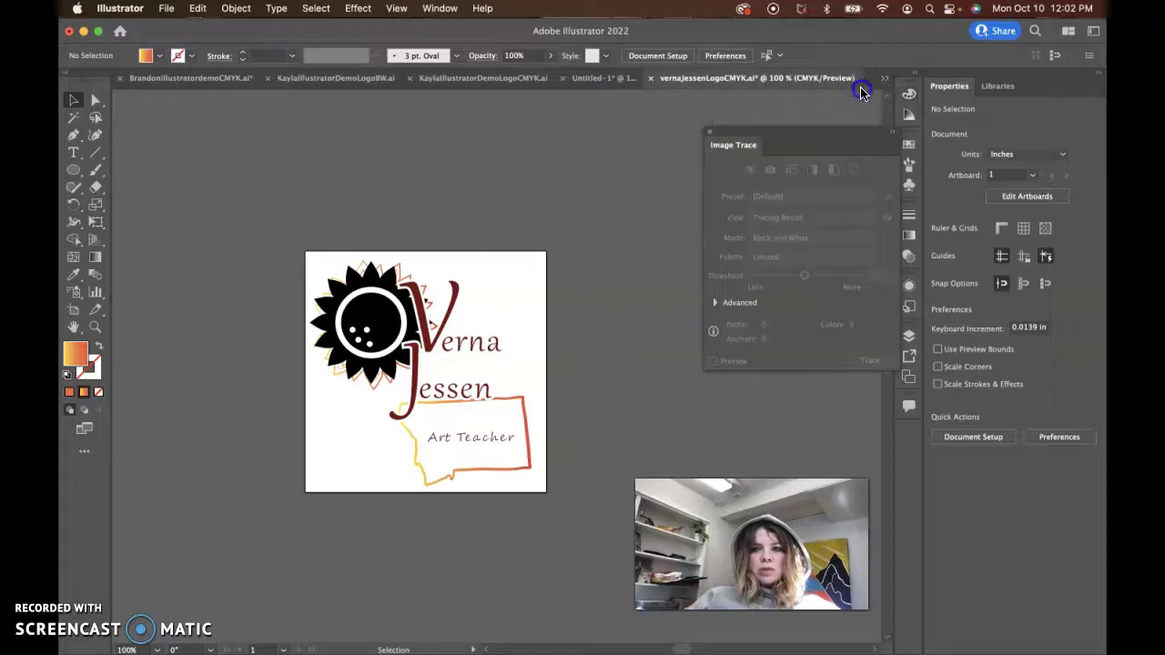
left_click(884, 79)
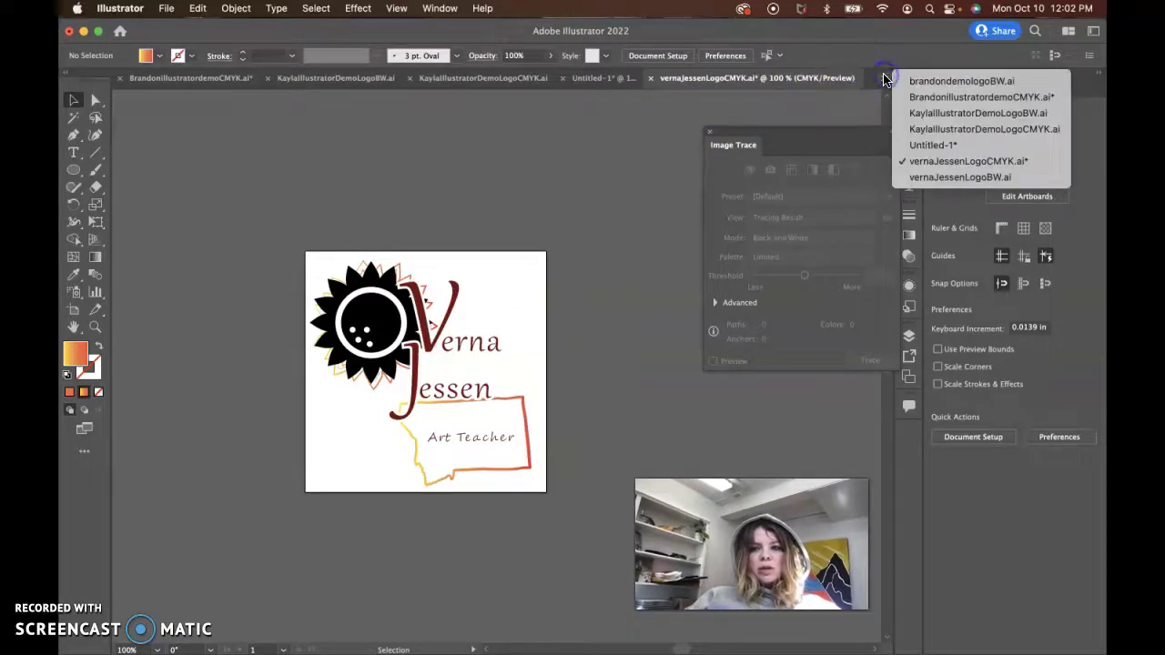
left_click(923, 179)
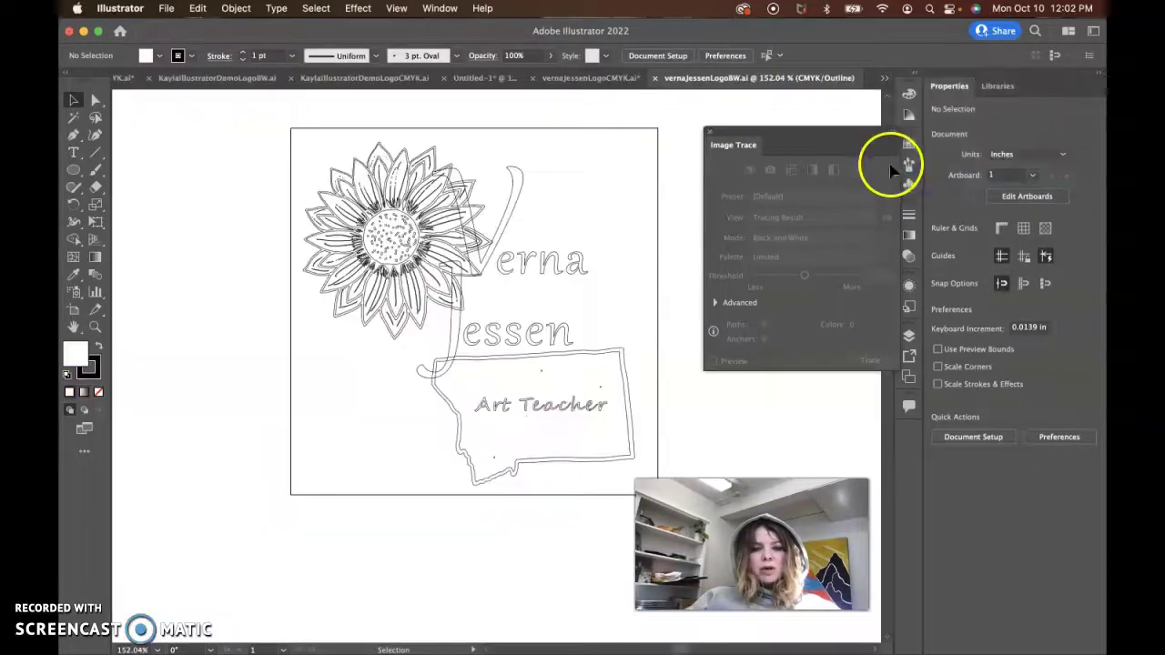
left_click(525, 258)
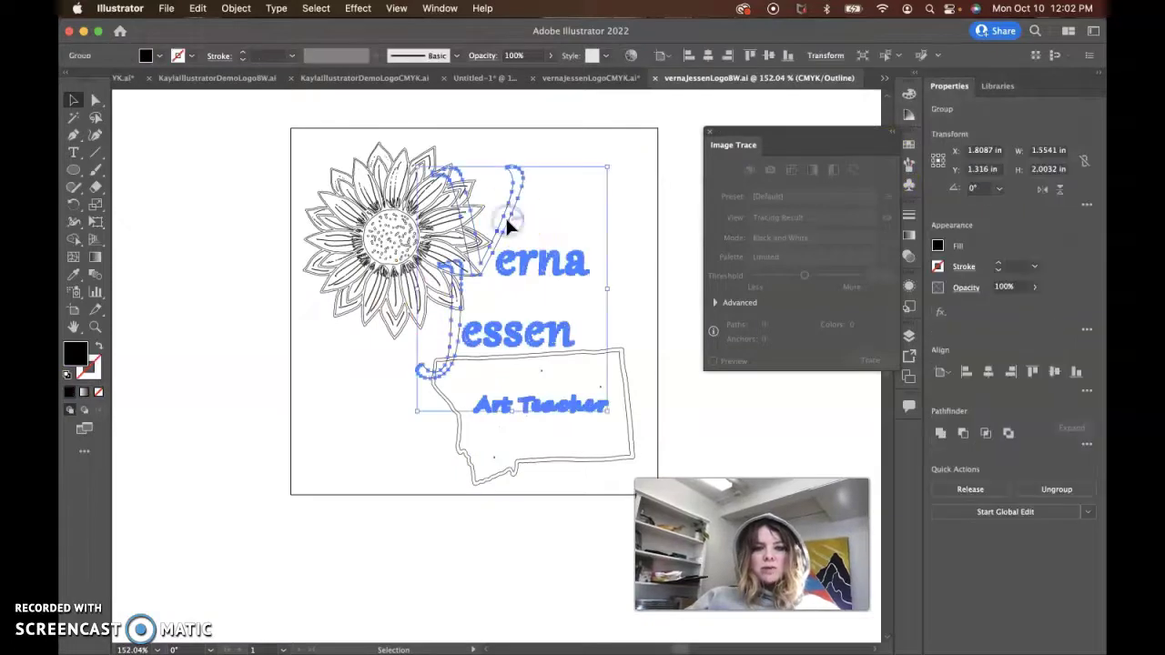
left_click(208, 317)
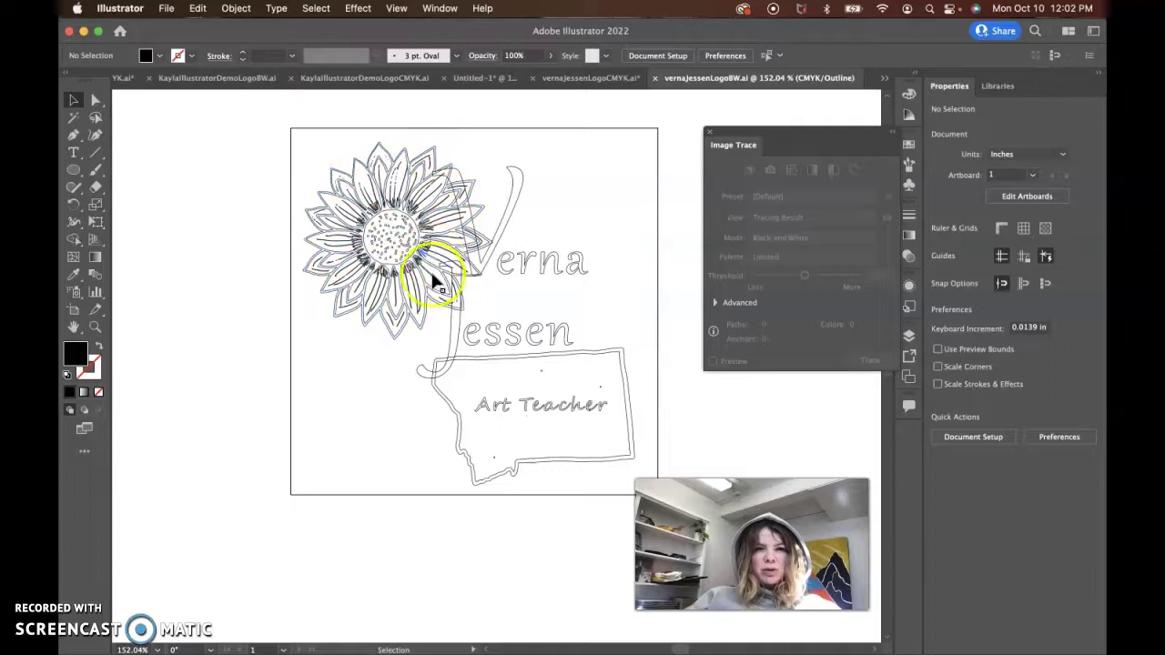
Step: Switch to Safari and search Google for how to get out of outline mode in Illustrator
mouse_move(514, 648)
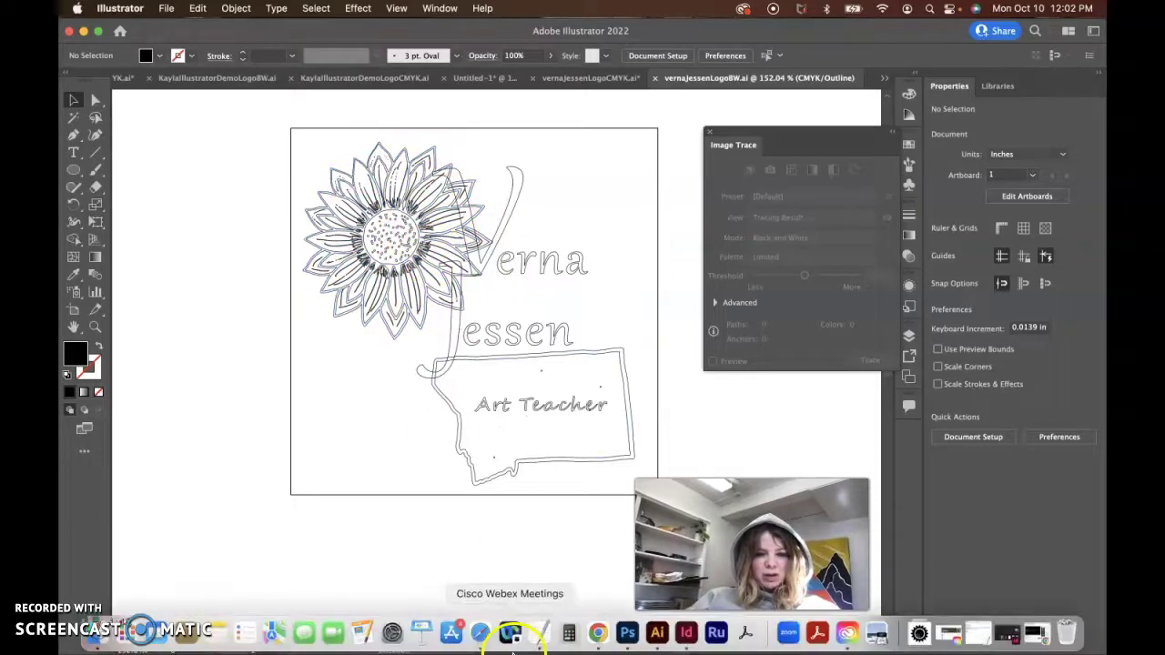
left_click(479, 637)
left_click(683, 35)
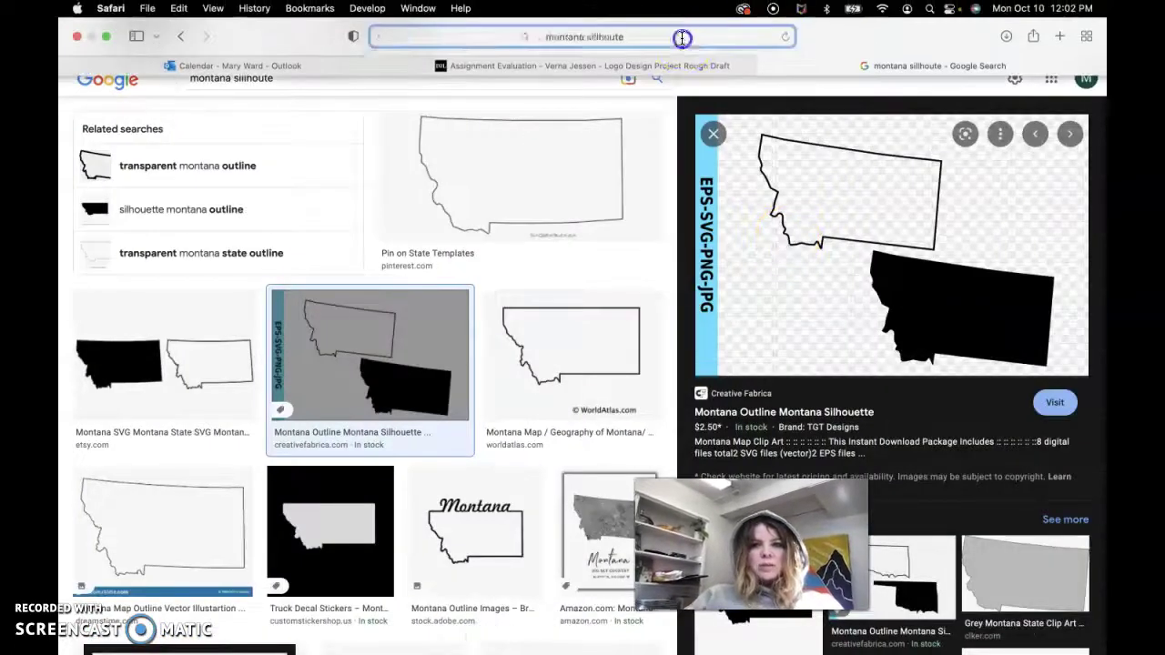
type("how to get out of outlines mode in illustroi")
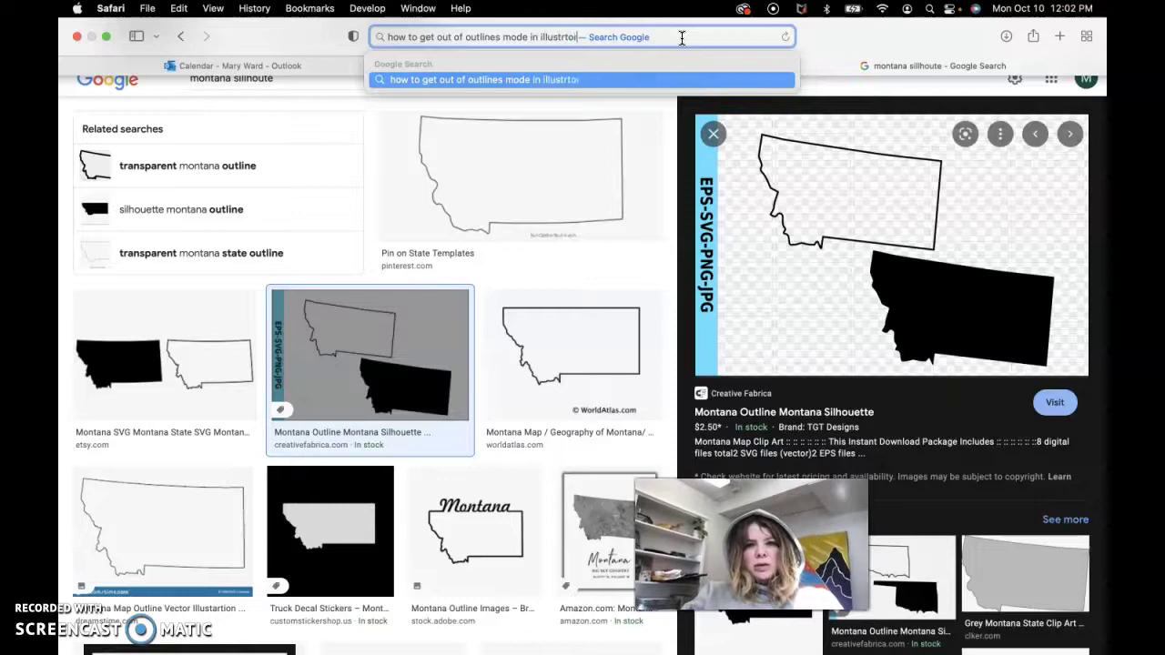
key("Return")
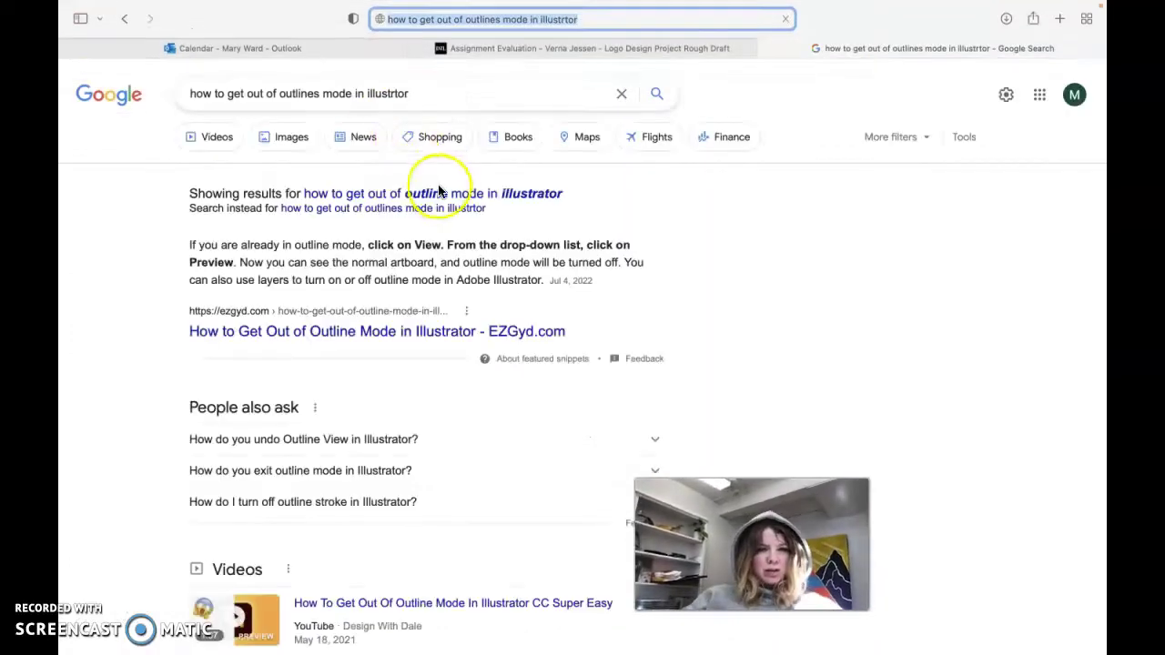
left_click(444, 199)
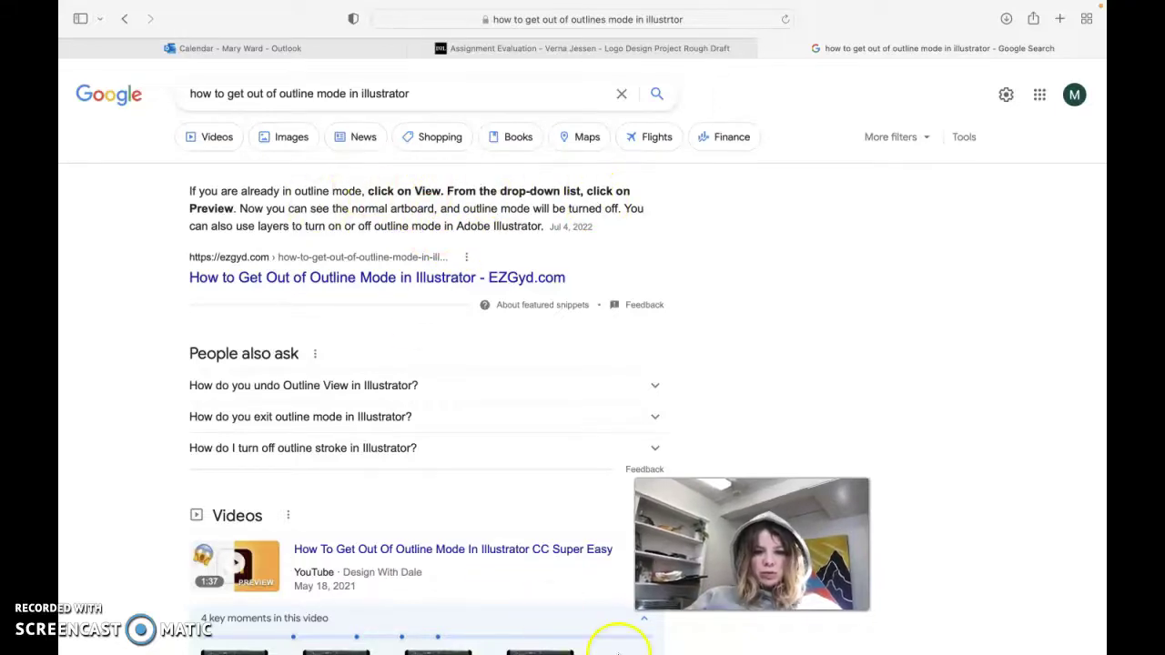
Step: Open the Graphic Design Stack Exchange question "How do I get out of Outline View?" and read through its answers
scroll(563, 528, "down", 10)
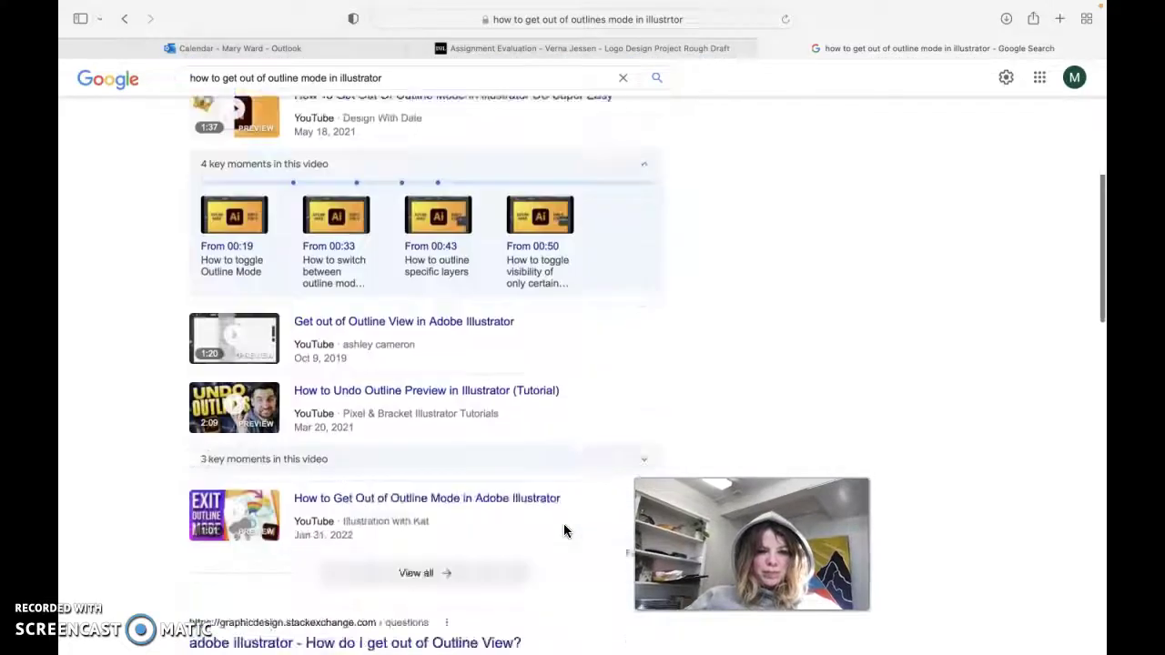
scroll(564, 530, "down", 2)
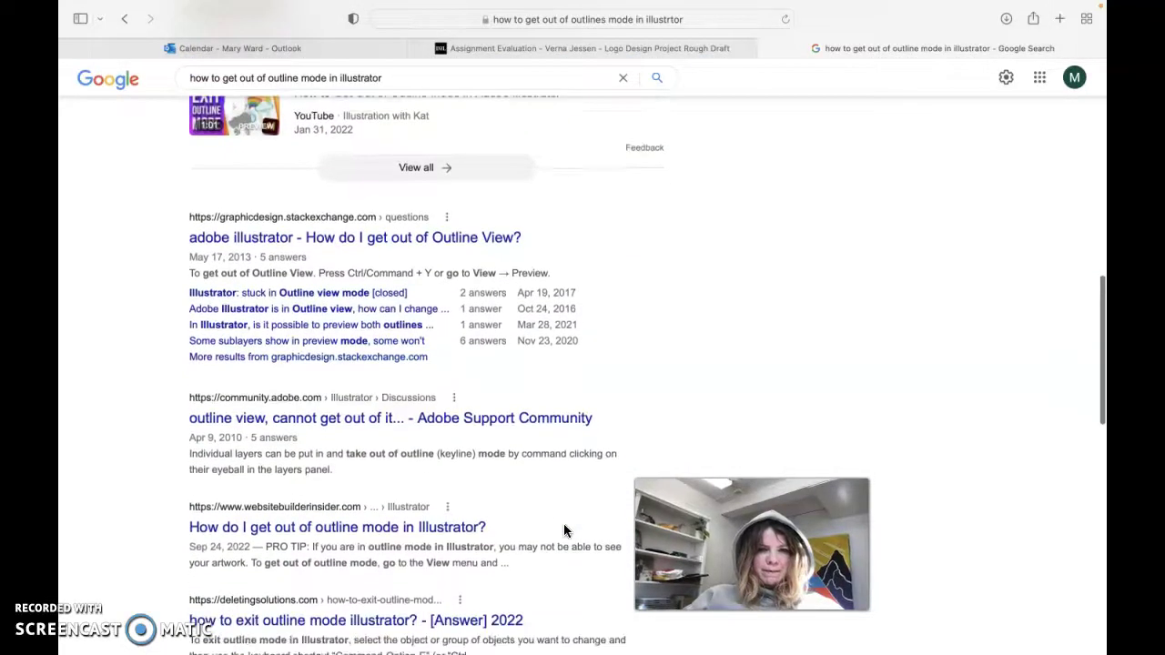
left_click(447, 238)
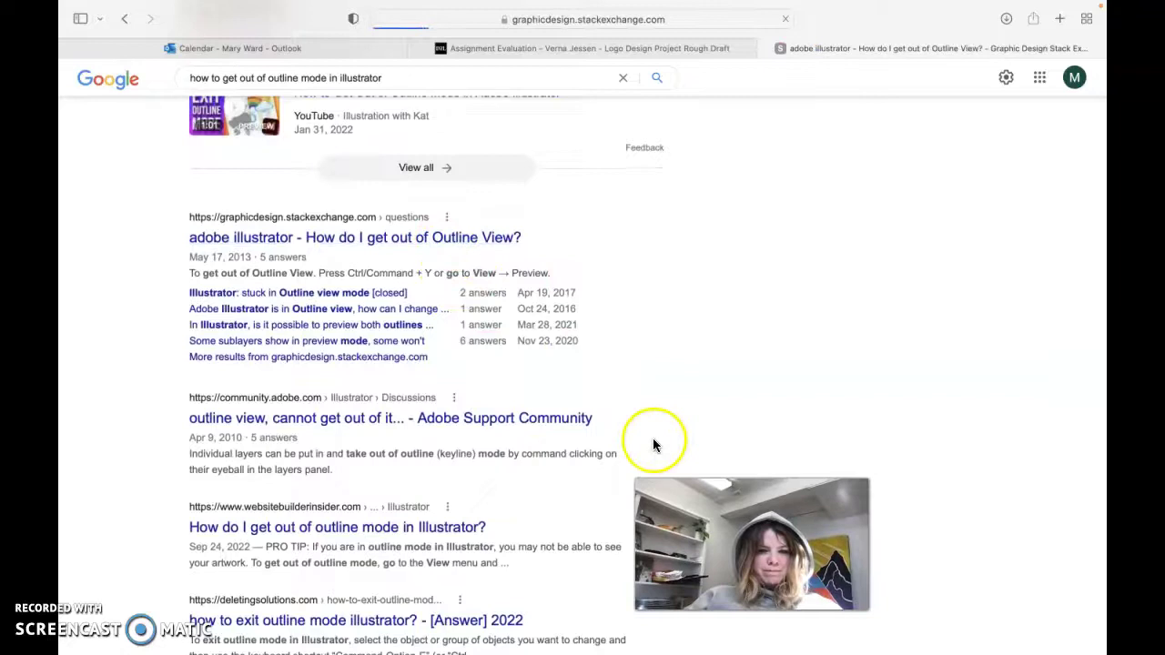
scroll(641, 459, "down", 3)
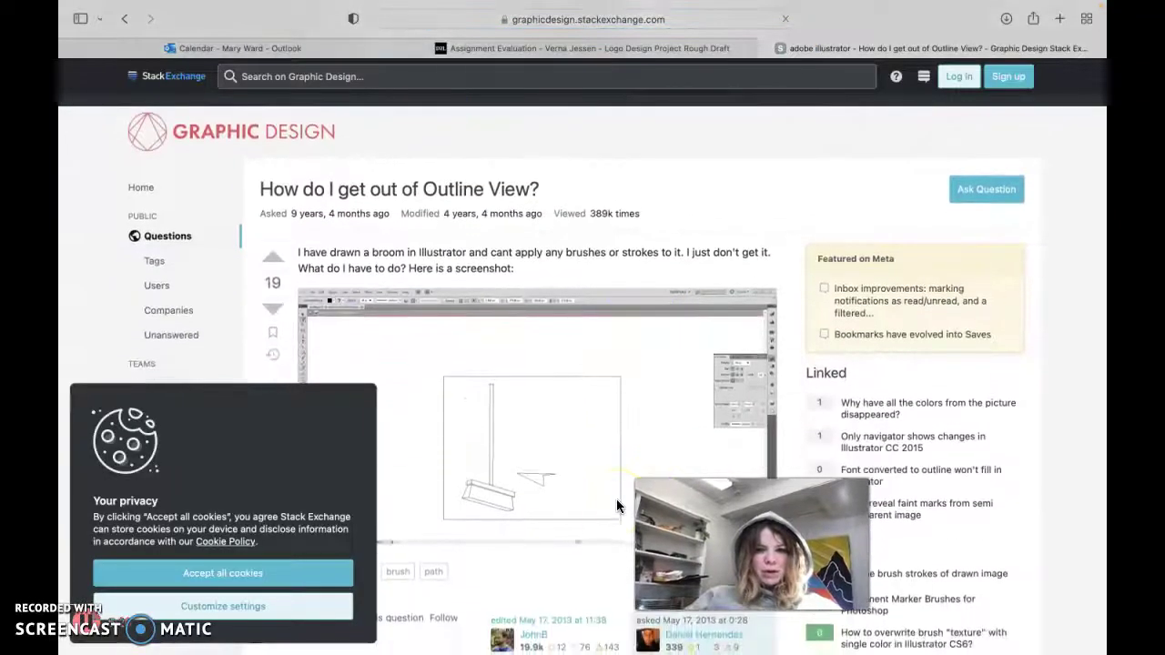
scroll(495, 430, "down", 10)
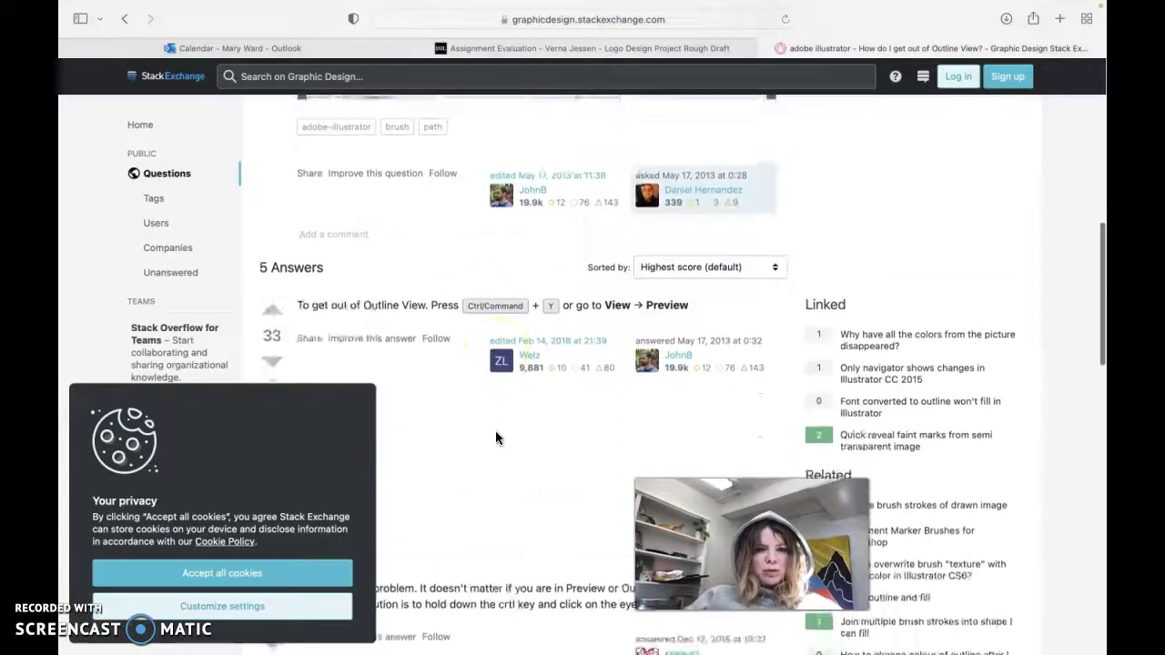
scroll(495, 436, "down", 2)
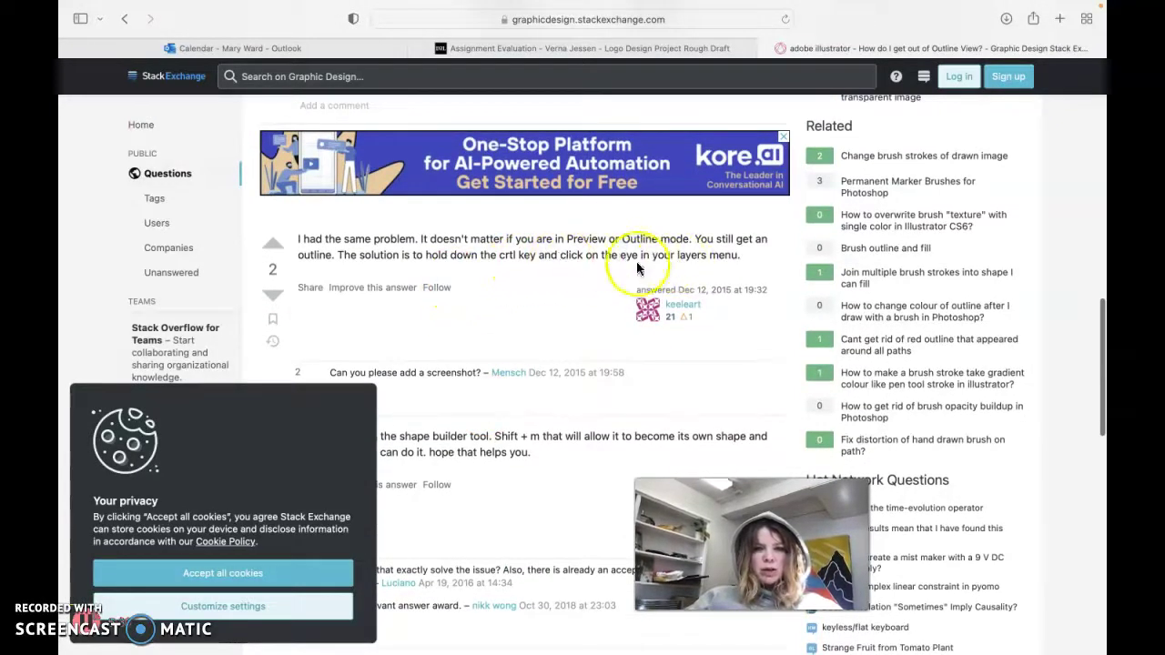
scroll(532, 382, "down", 5)
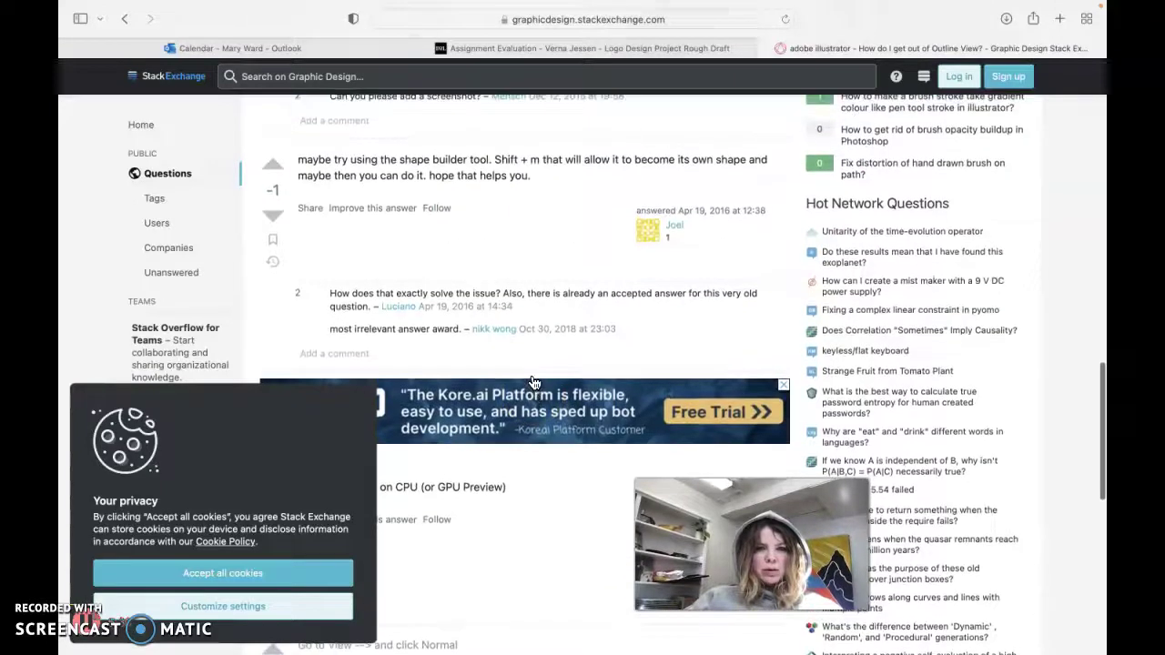
scroll(534, 382, "down", 6)
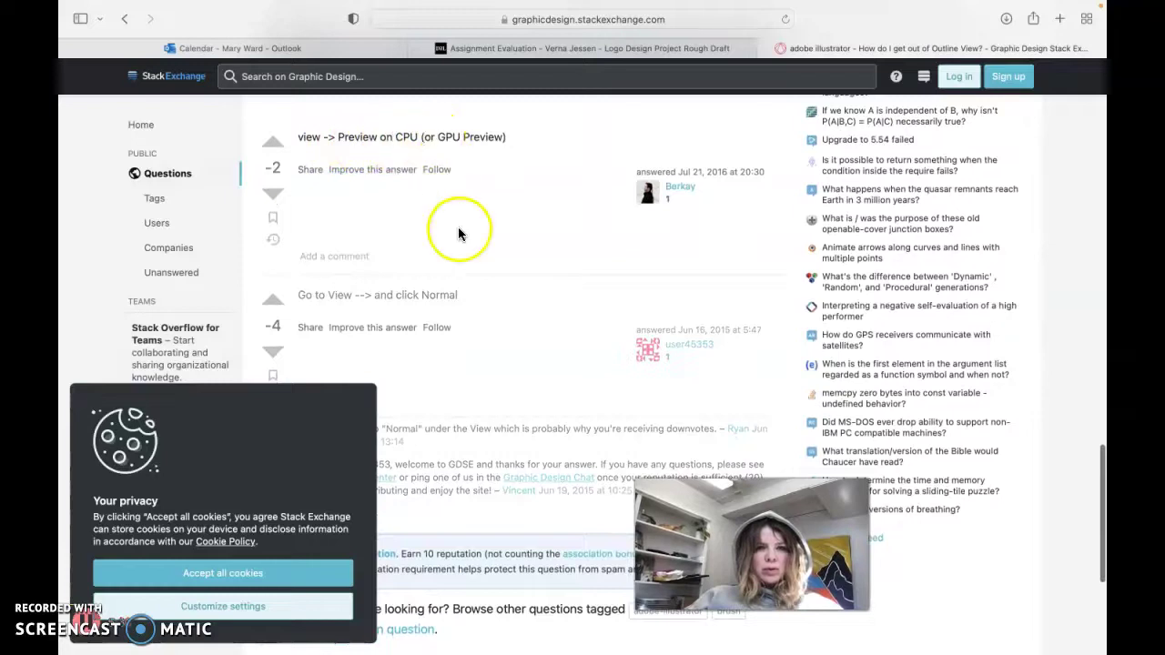
scroll(457, 231, "down", 5)
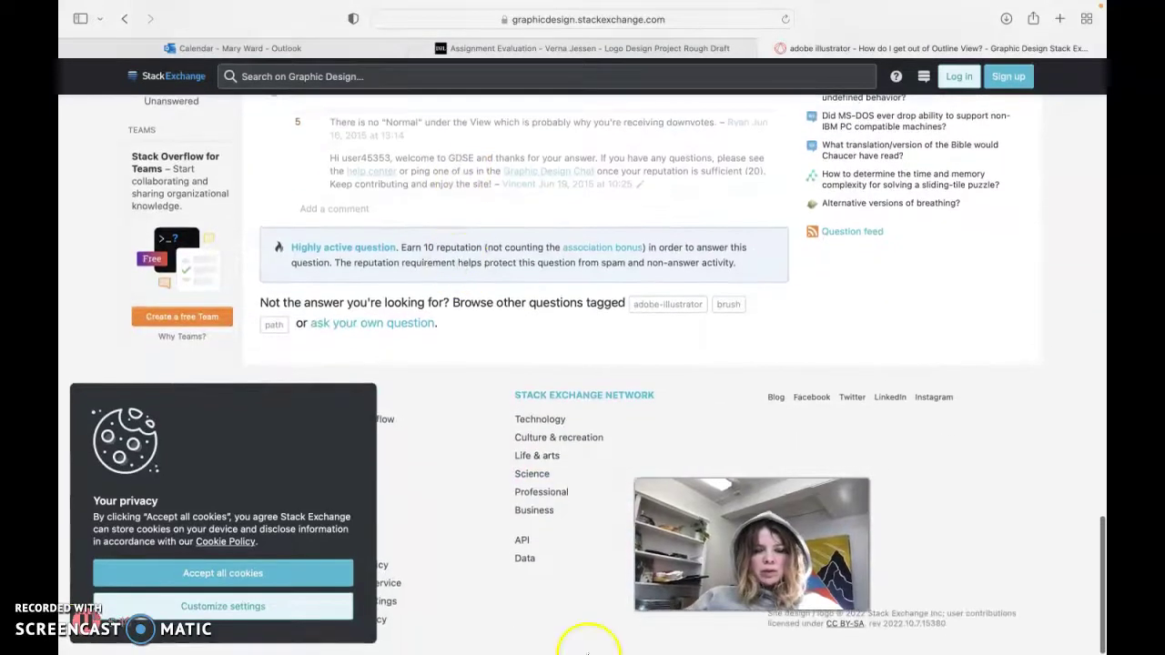
Step: Return to Illustrator, show the black-and-white logo in Presentation Mode, and exit back to the document
left_click(617, 635)
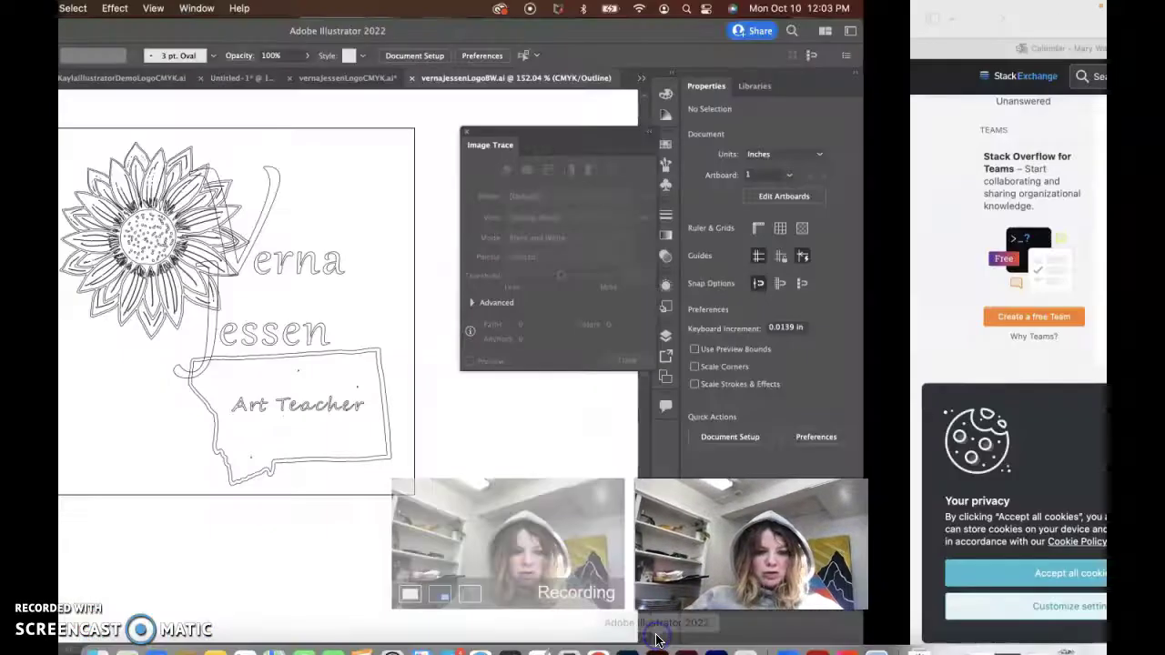
left_click(403, 11)
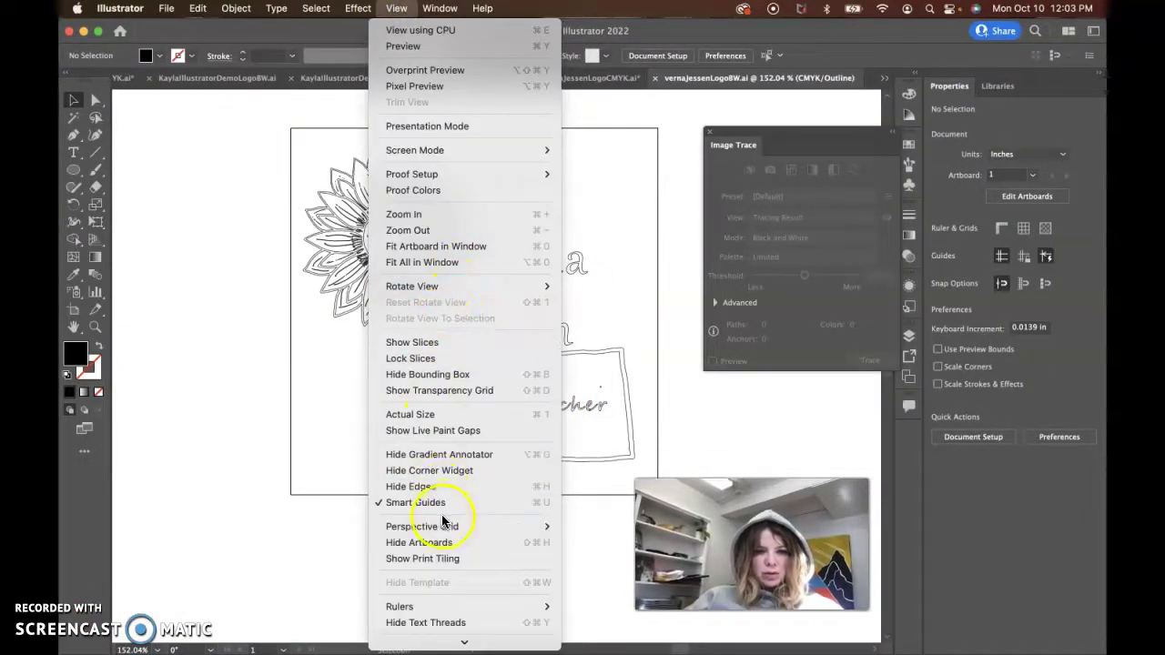
left_click(443, 125)
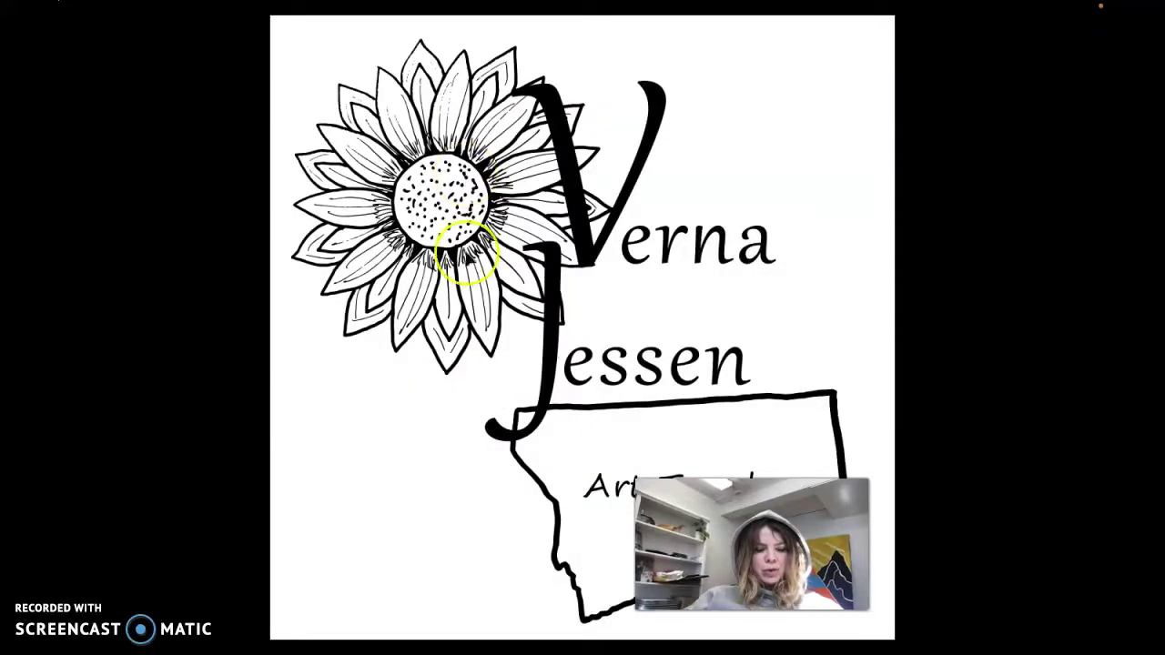
key("Escape")
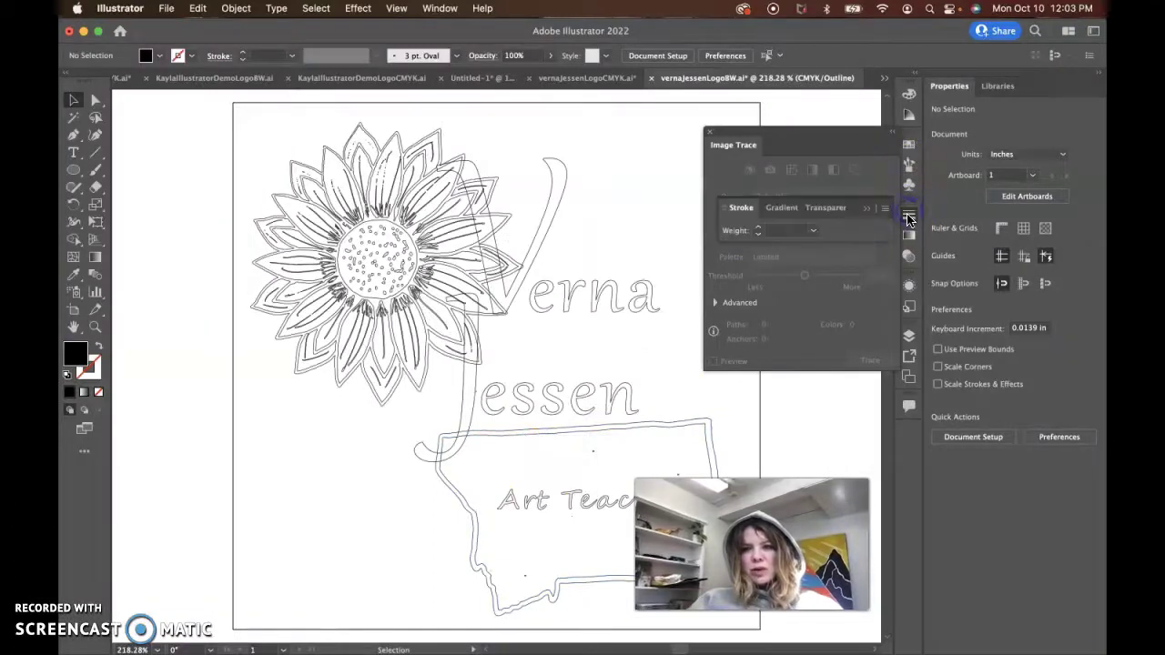
Step: Collapse Image Trace and examine the groups and other objects inside Layer 1 of the black-and-white logo
left_click(890, 138)
left_click(910, 334)
left_click(763, 353)
left_click(772, 417)
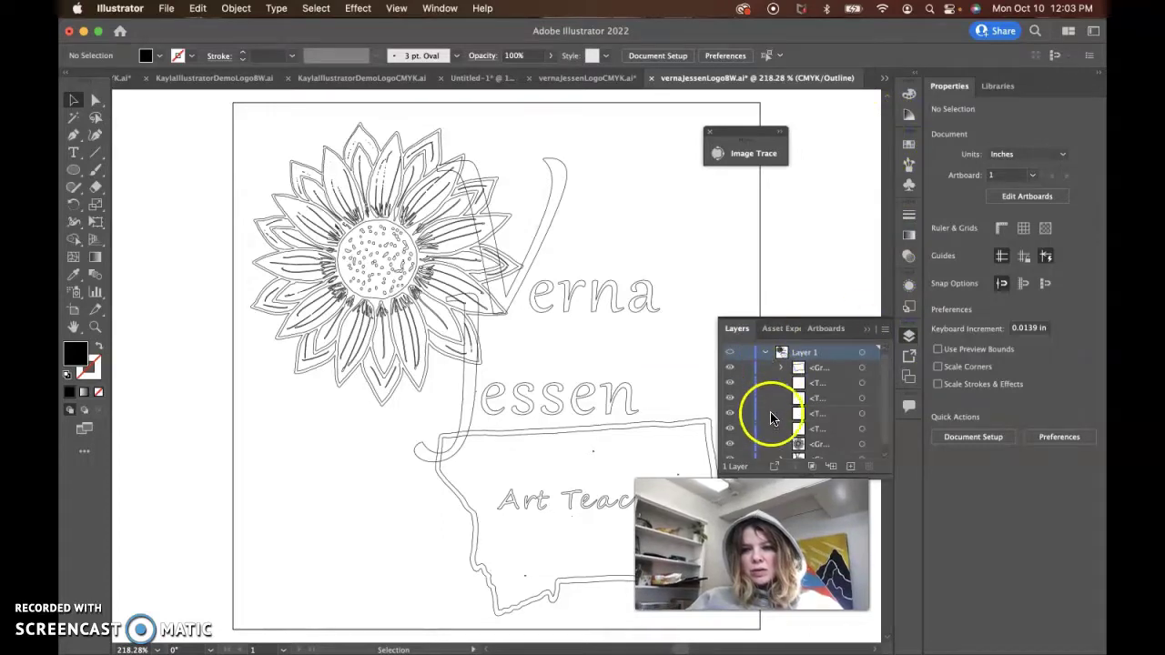
scroll(769, 392, "down", 1)
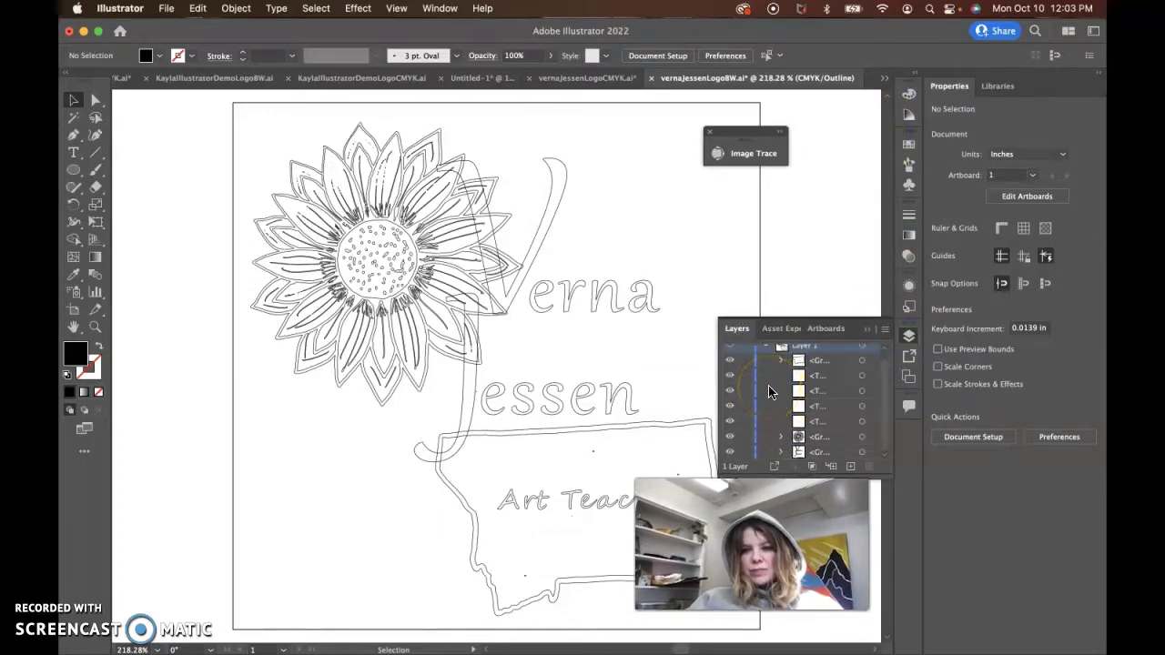
left_click(365, 577)
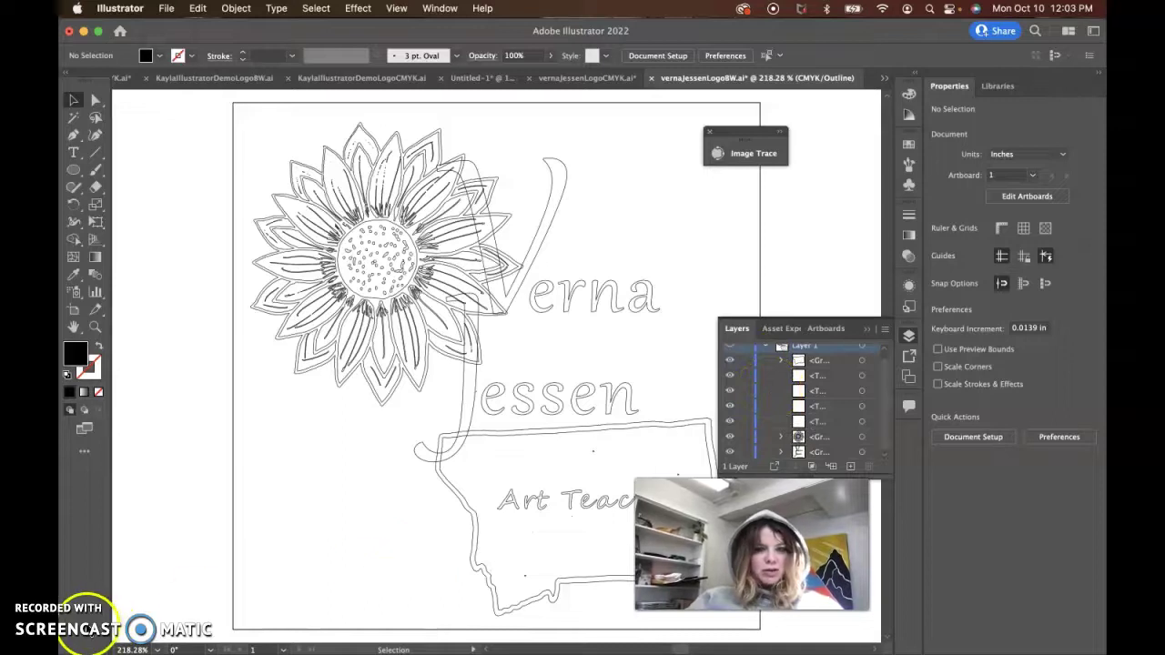
left_click(397, 8)
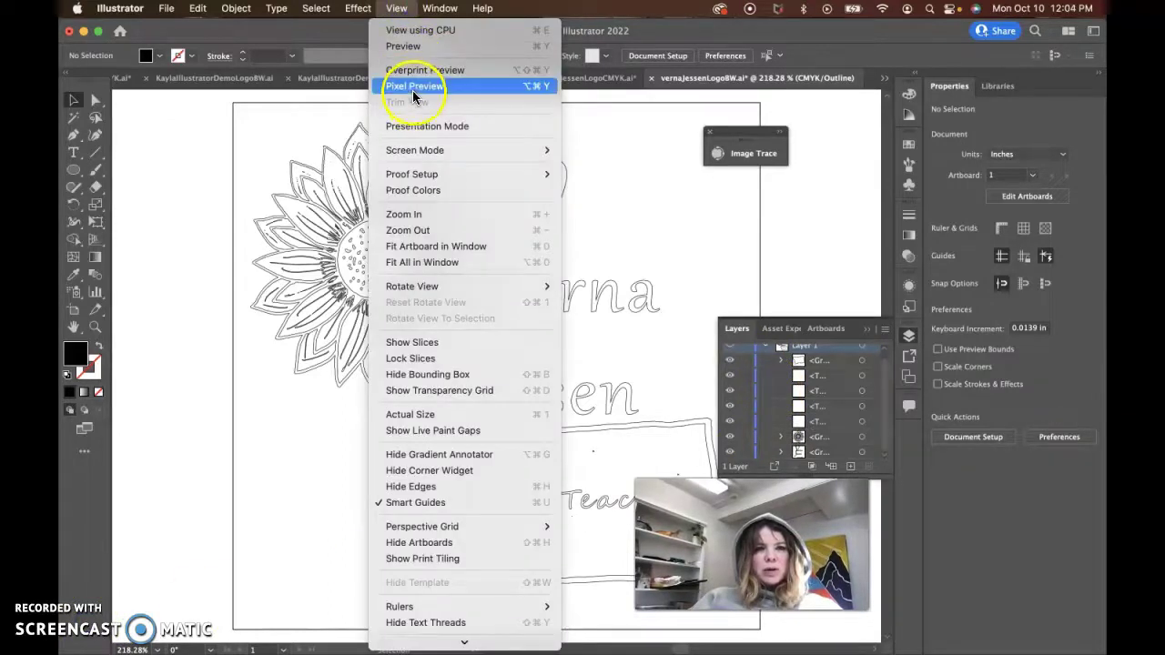
left_click(395, 11)
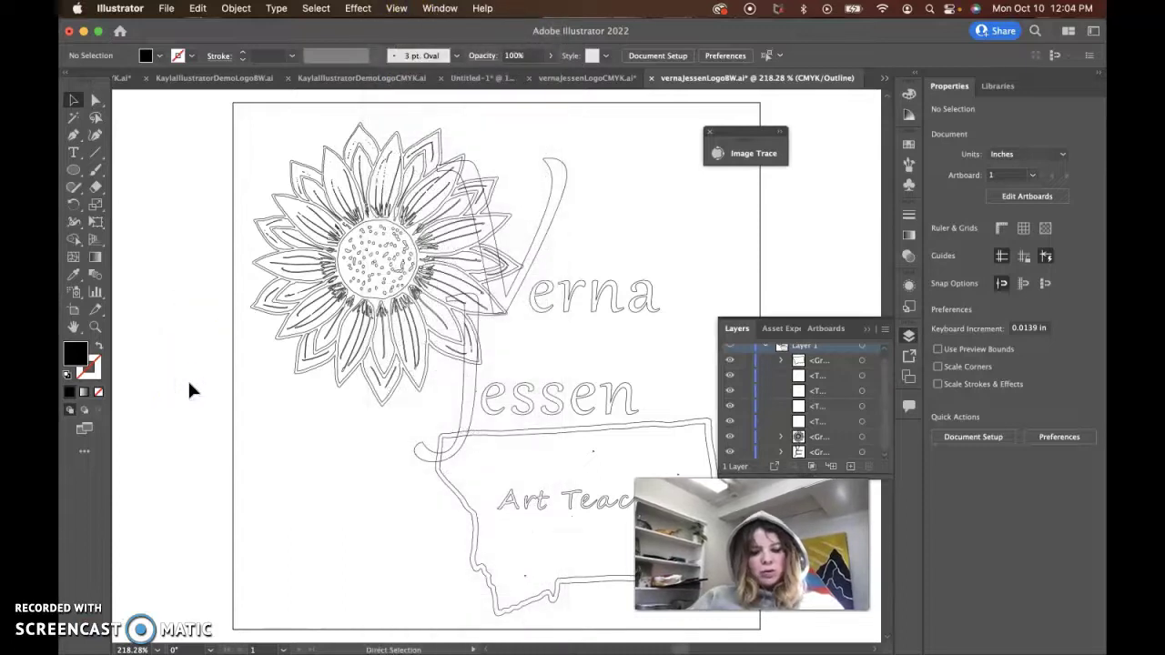
Step: Switch the black-and-white logo from Outline view back to Preview view and collapse the Layers panel
key("super+y")
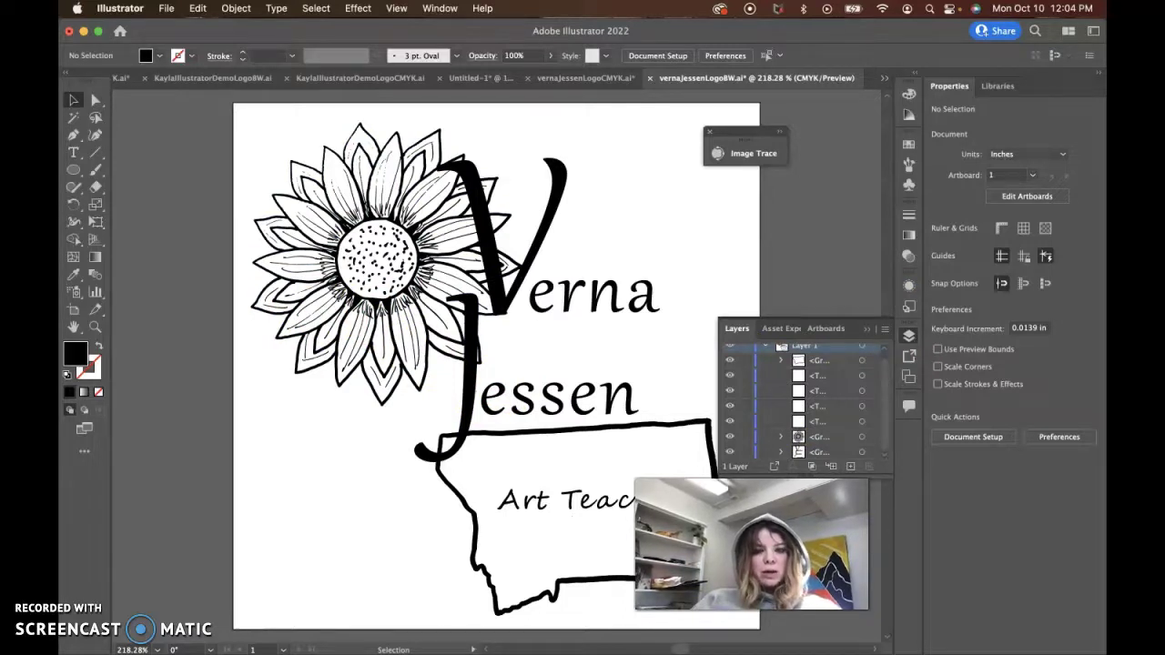
left_click(864, 329)
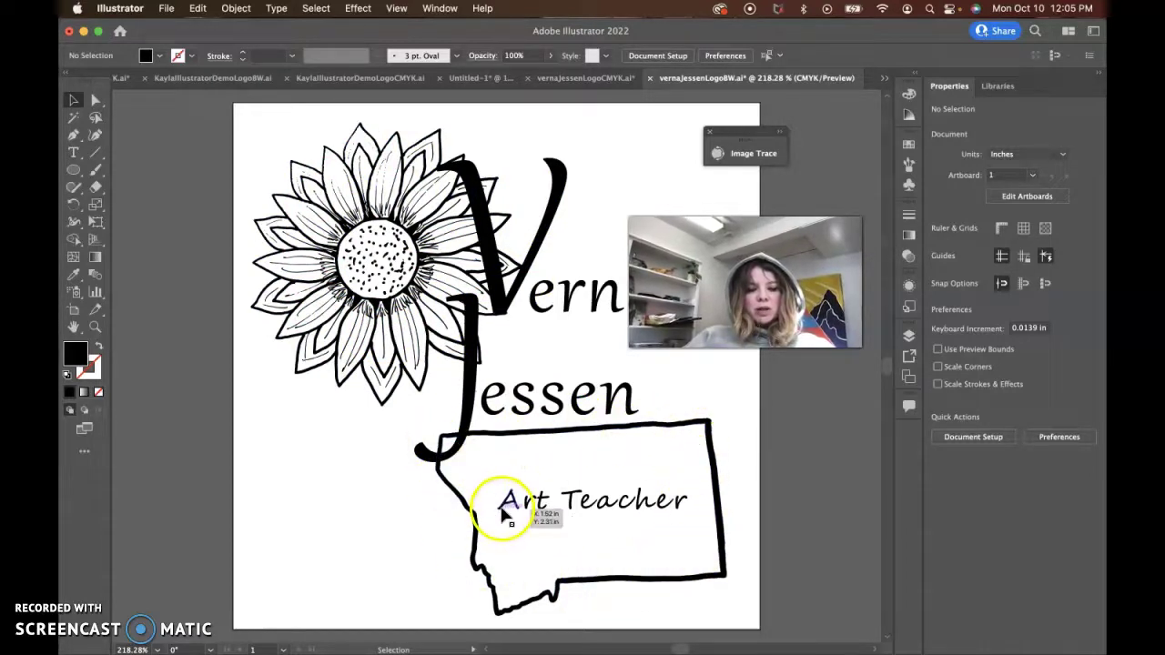
Step: Fill the inside of the Montana outline with solid black using the Shape Builder tool
left_click(473, 546)
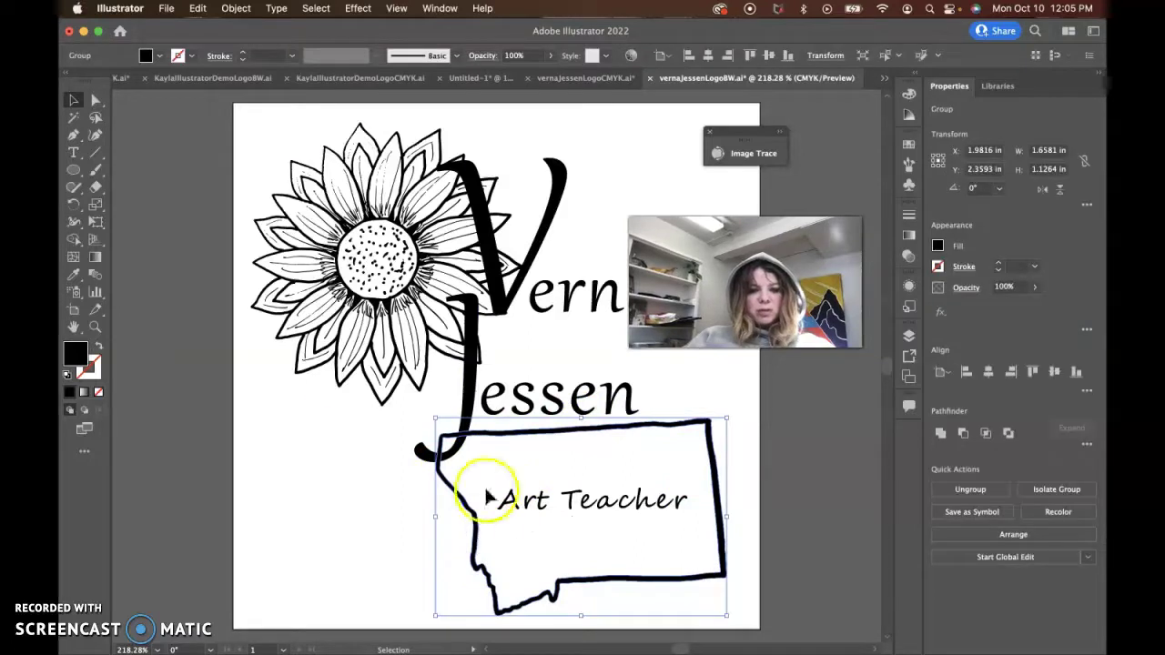
left_click(71, 244)
left_click(573, 466)
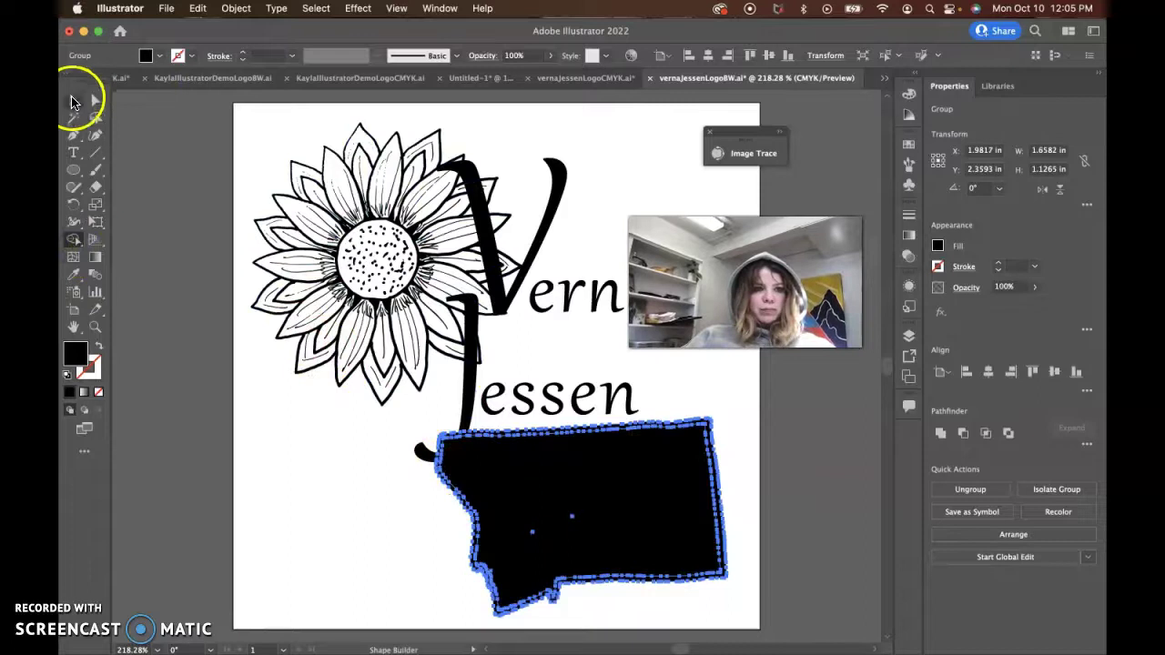
left_click(73, 100)
left_click(221, 267)
Step: Try filling the entire lettering group with white, and undo the fill
left_click(557, 528)
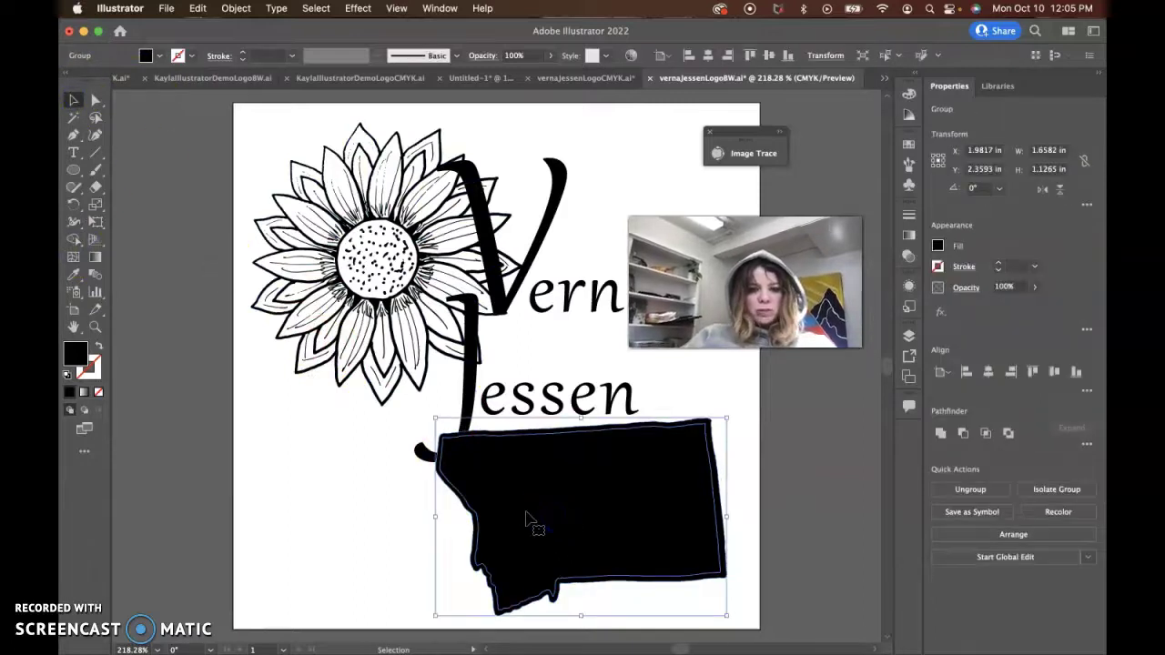
mouse_move(556, 518)
left_mouse_down()
mouse_move(467, 502)
mouse_move(549, 514)
left_mouse_up()
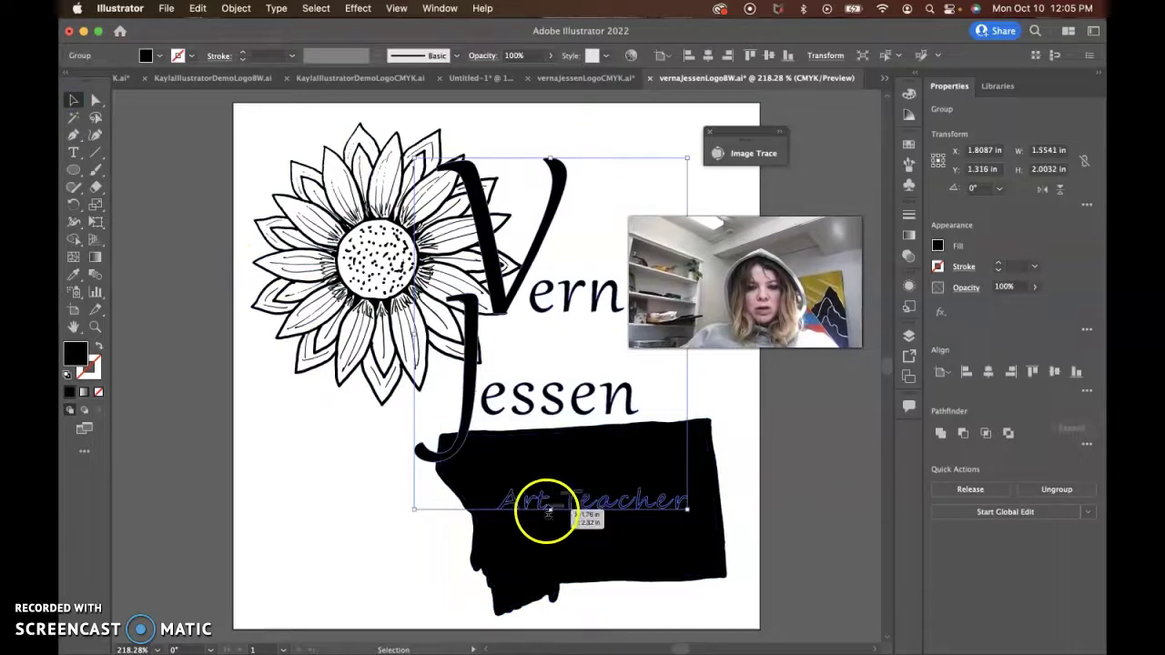
double_click(79, 362)
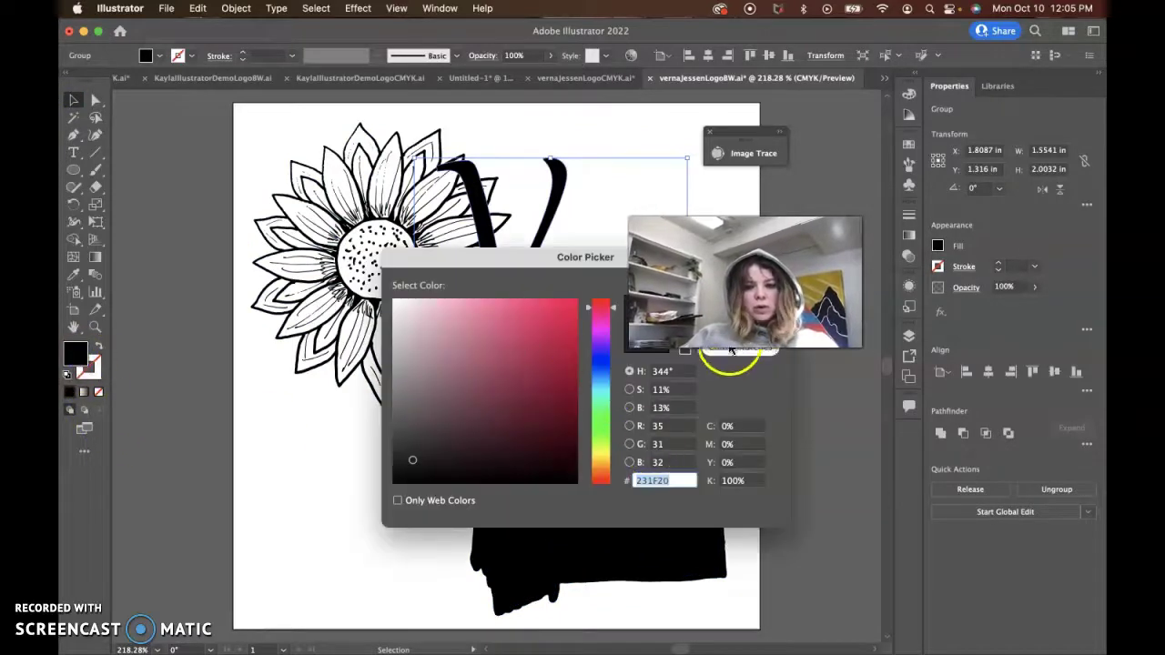
left_click(740, 321)
left_click(938, 246)
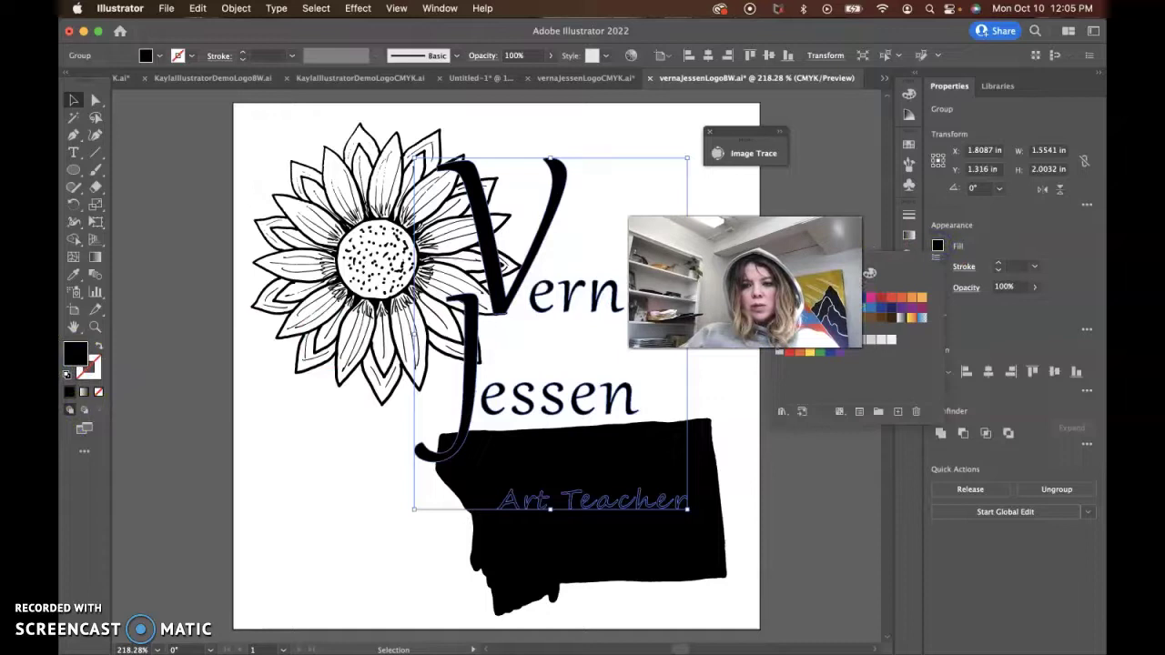
left_click(842, 297)
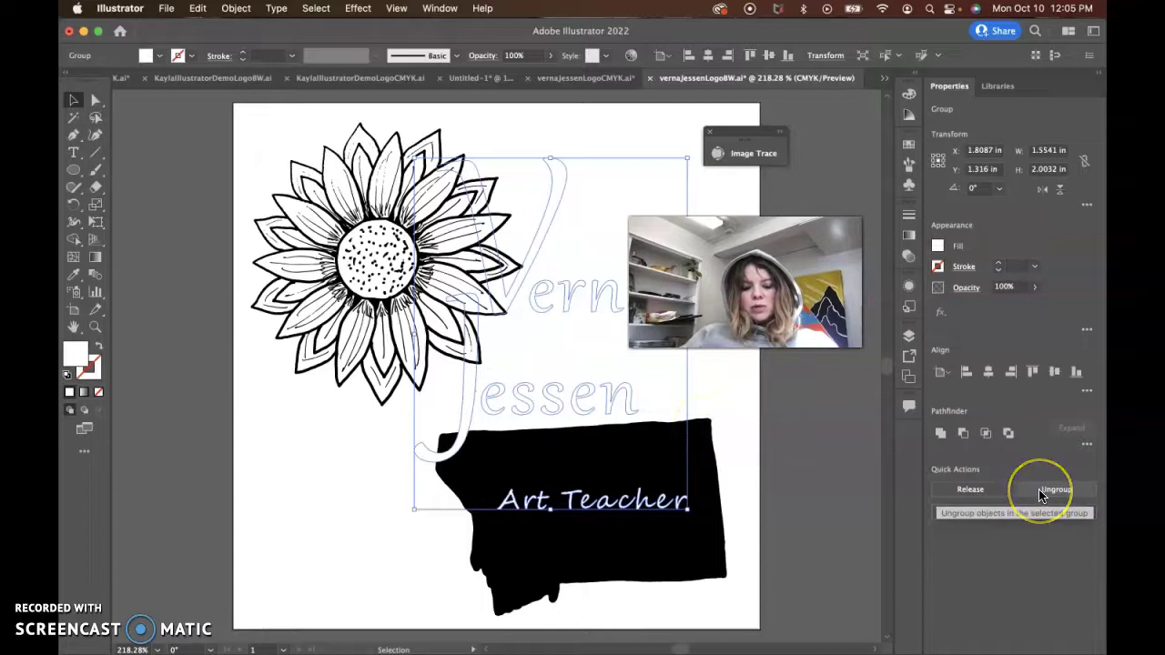
key("super+z")
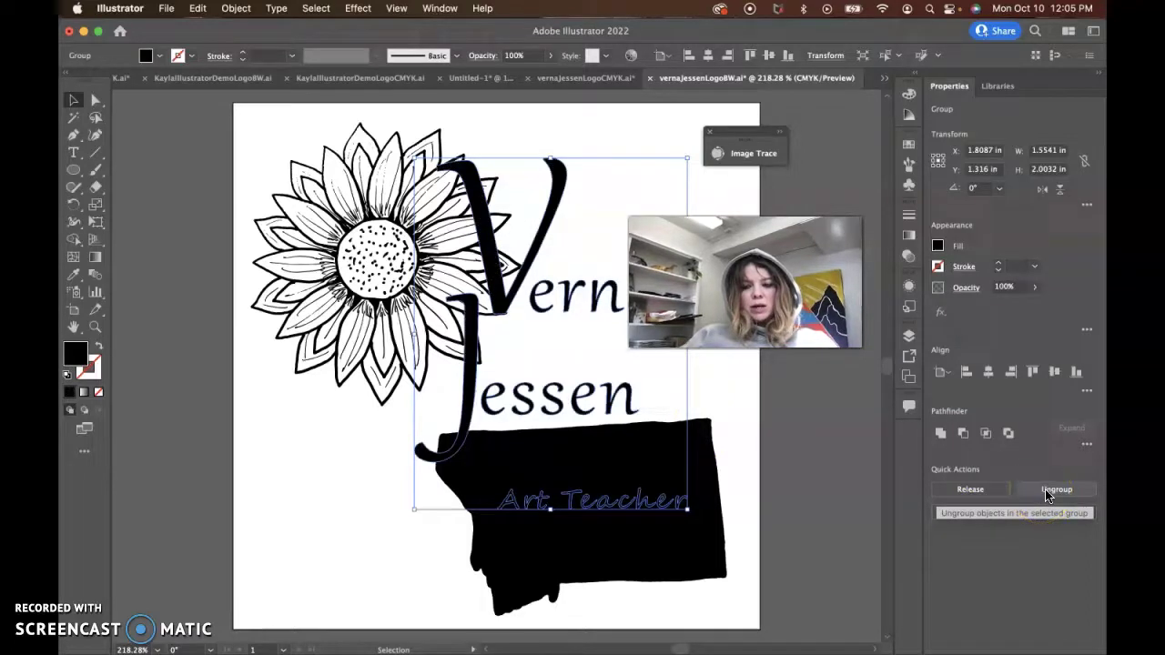
Step: Ungroup the lettering and set the fill of the "Art Teacher" text on the Montana shape to white
left_click(1053, 490)
left_click(780, 500)
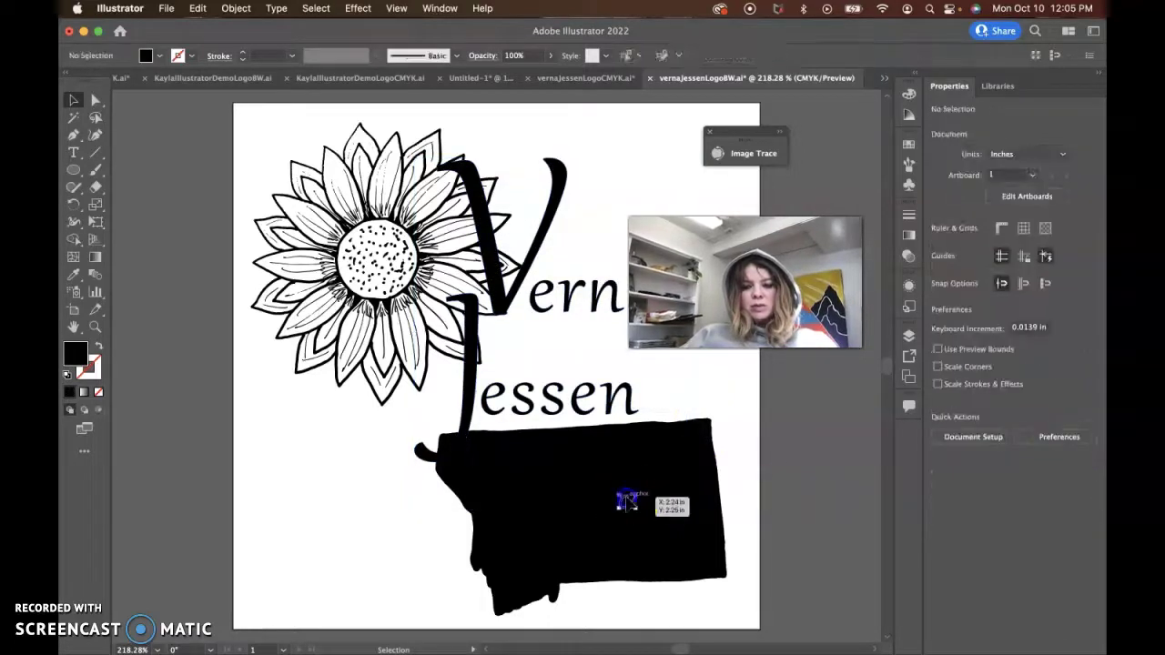
left_click(627, 499)
left_click(467, 526, "shift")
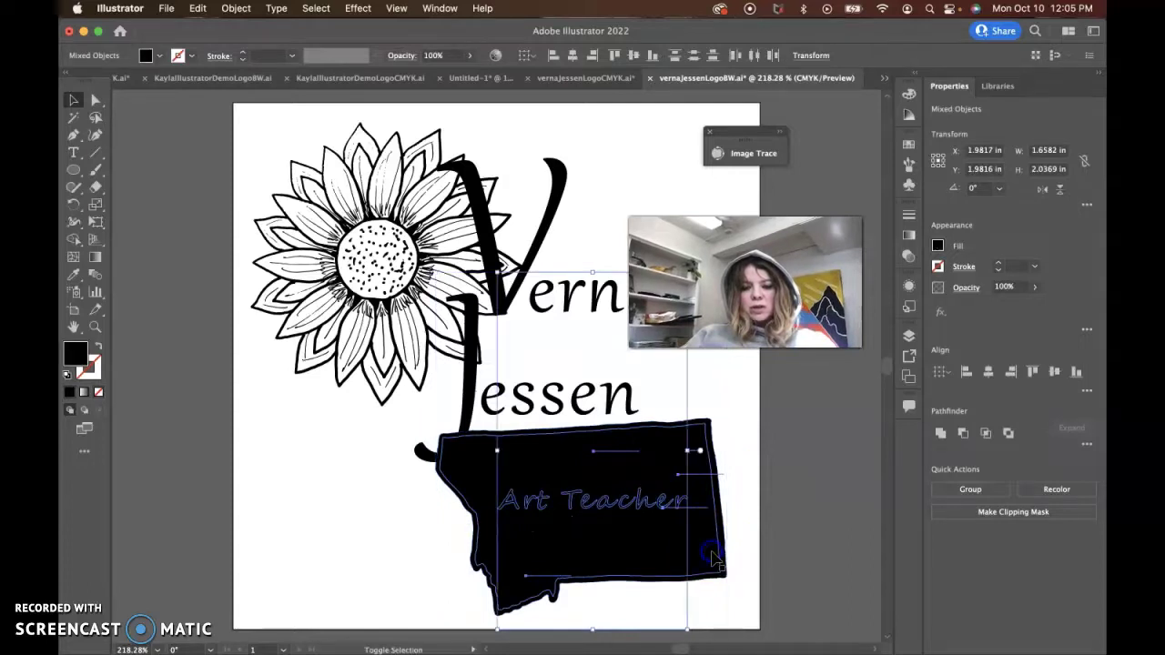
left_click(628, 450, "shift")
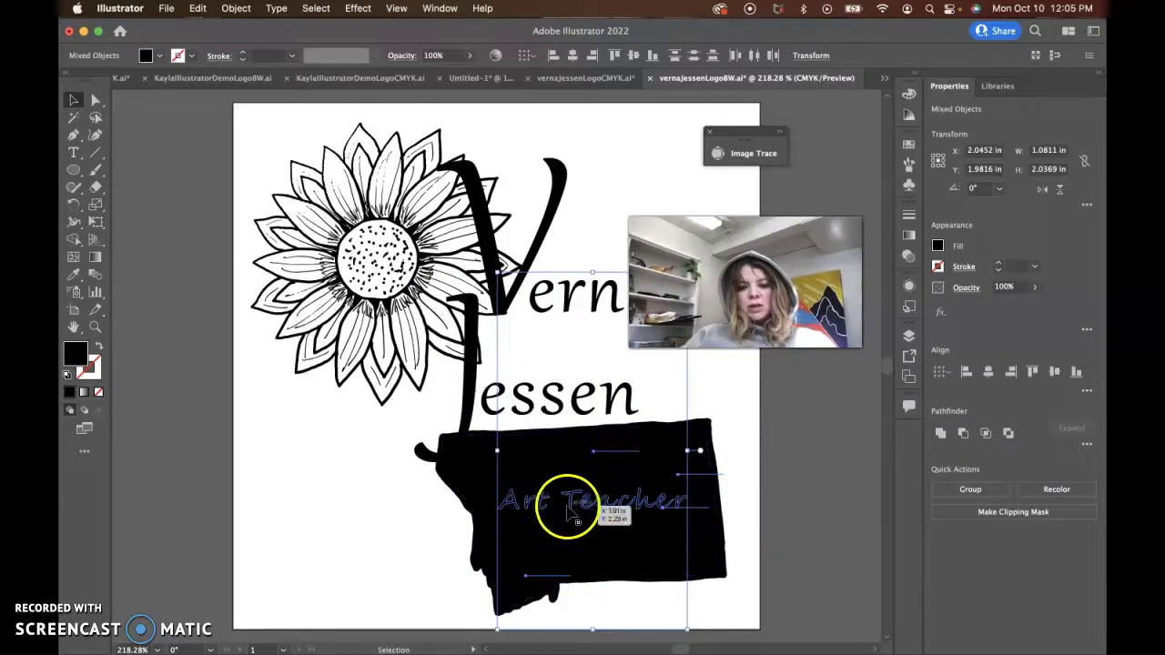
left_click(938, 246)
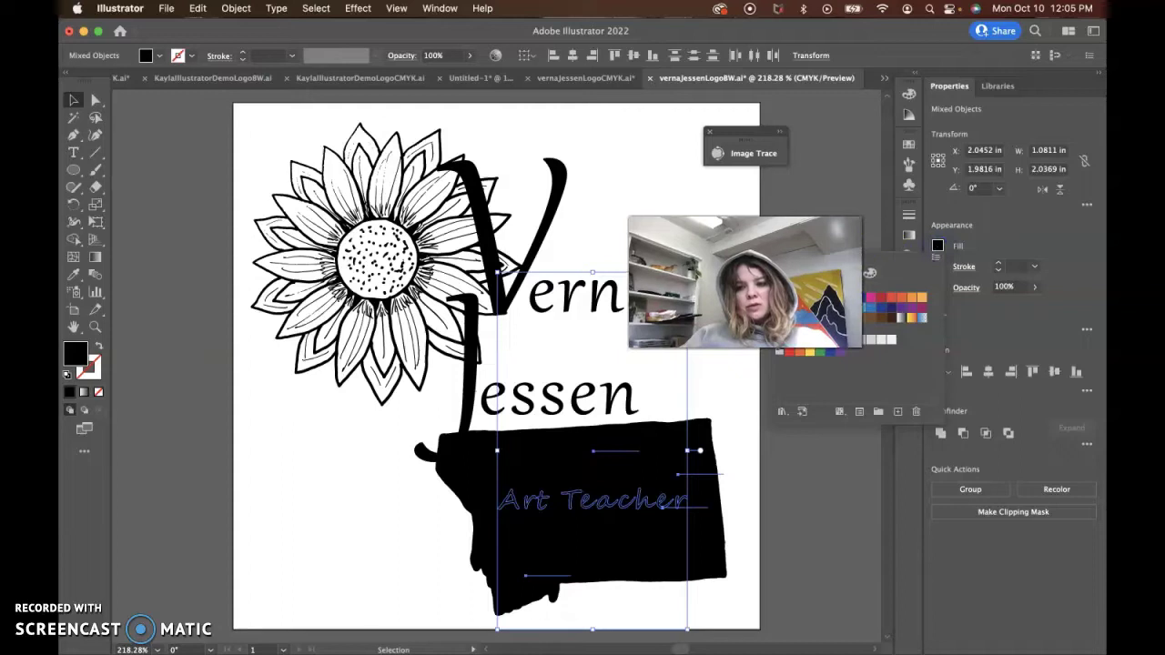
left_click(792, 298)
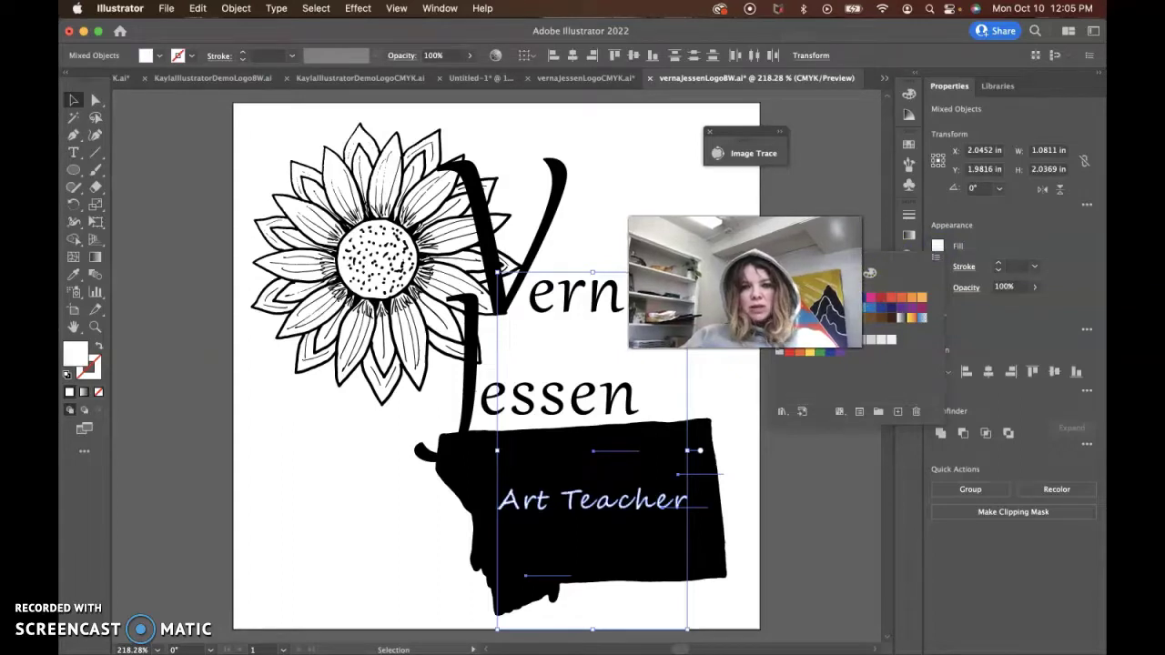
Step: Add a white 0.5 pt stroke to the "Art Teacher" text to thicken its letters
left_click(964, 266)
left_click(938, 268)
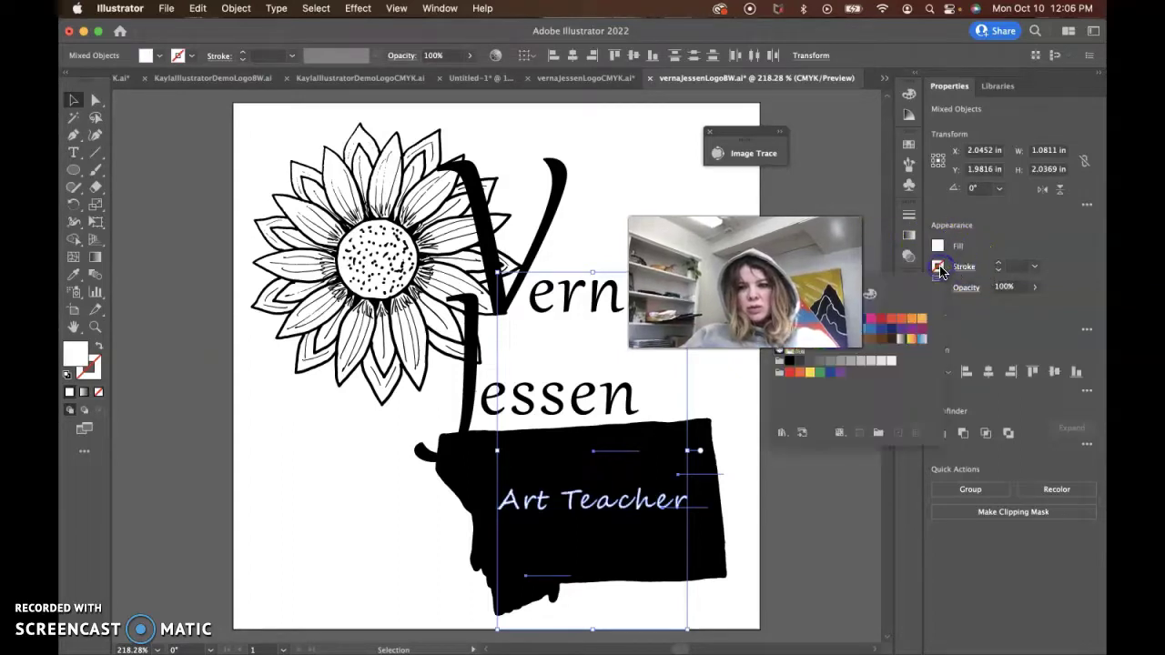
left_click(1011, 268)
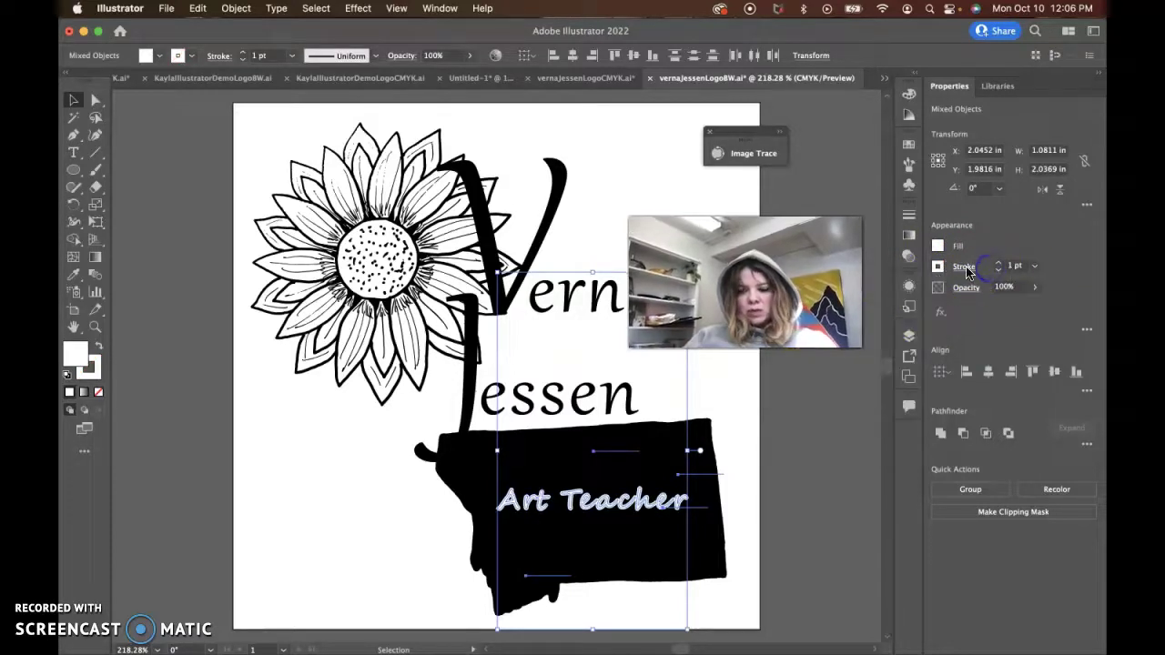
left_click(1034, 265)
left_click(1053, 305)
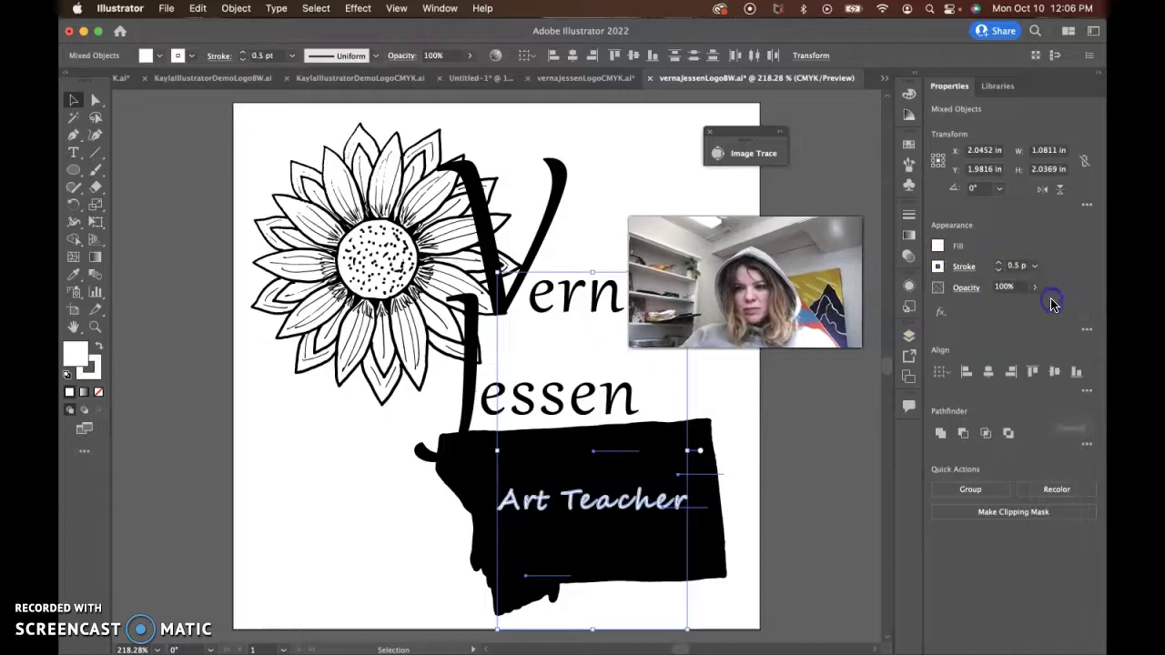
left_click(666, 507)
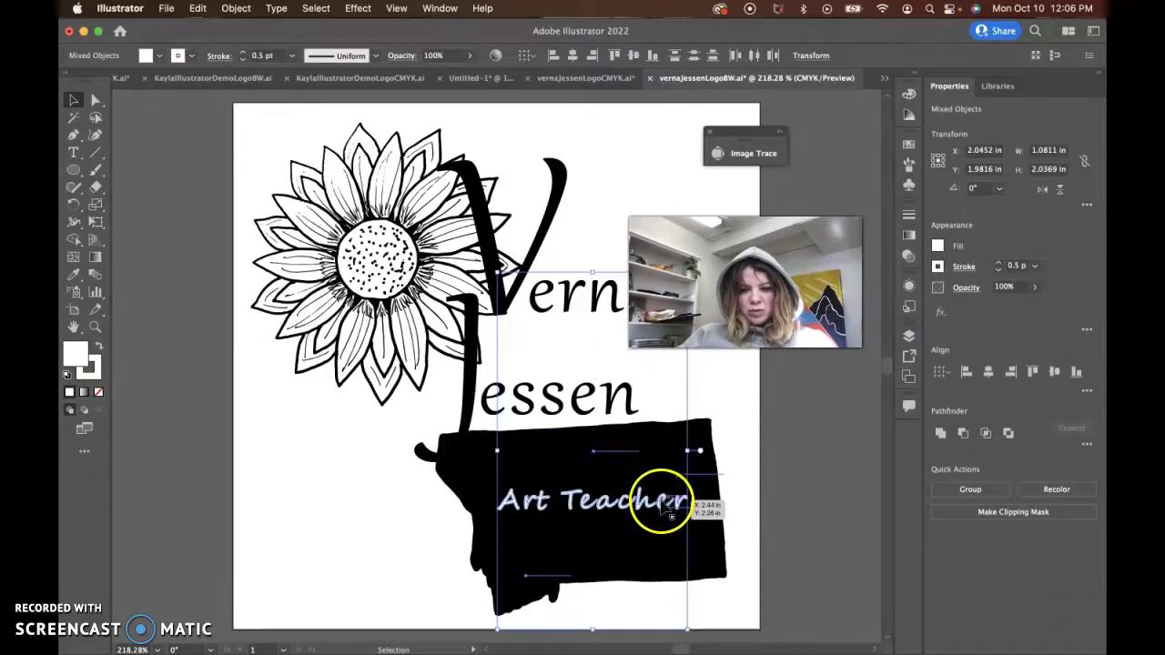
left_click(745, 503)
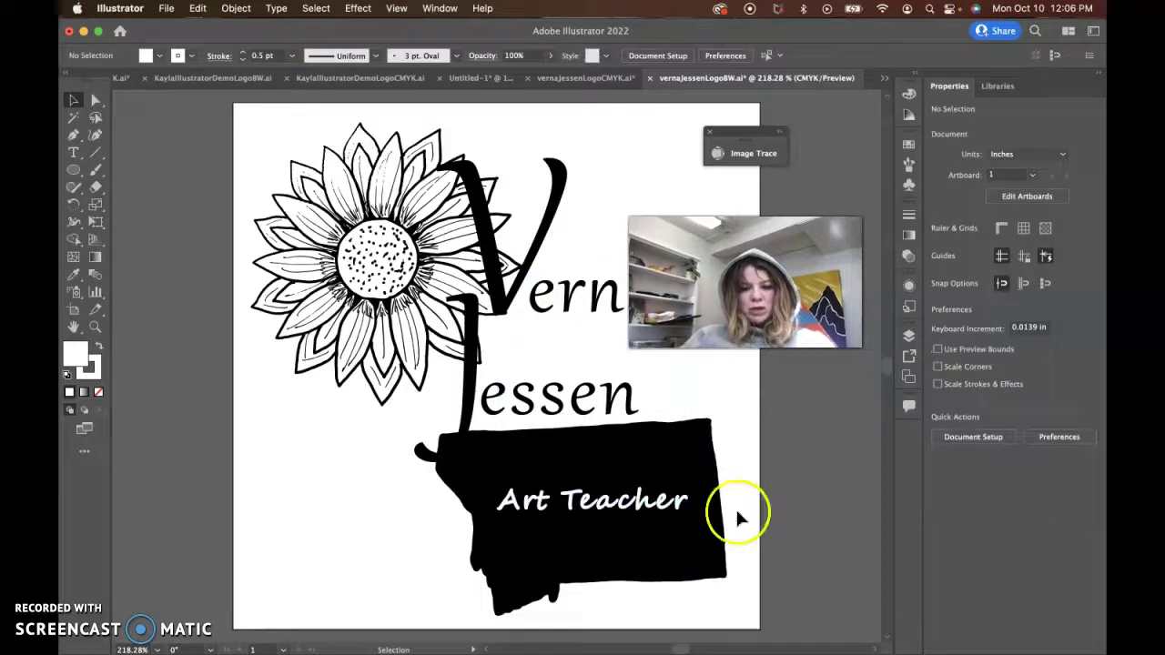
Step: Give the compound path of the two large initials a white 2 pt stroke aligned to the outside
left_click(468, 403)
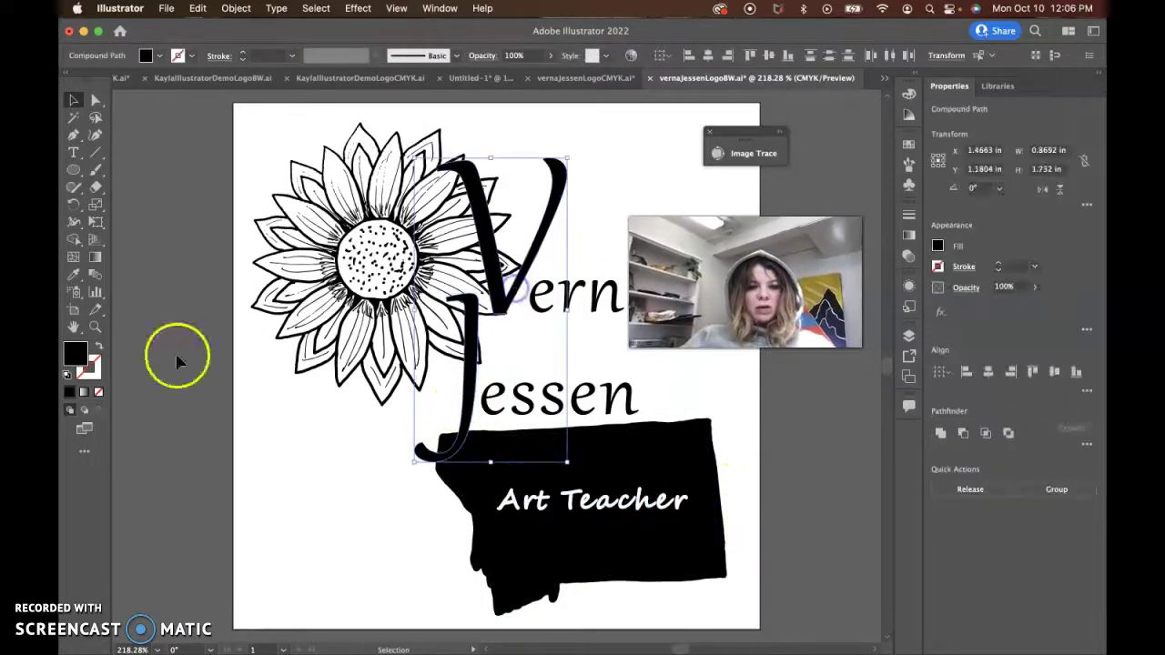
left_click(89, 366)
left_click(938, 268)
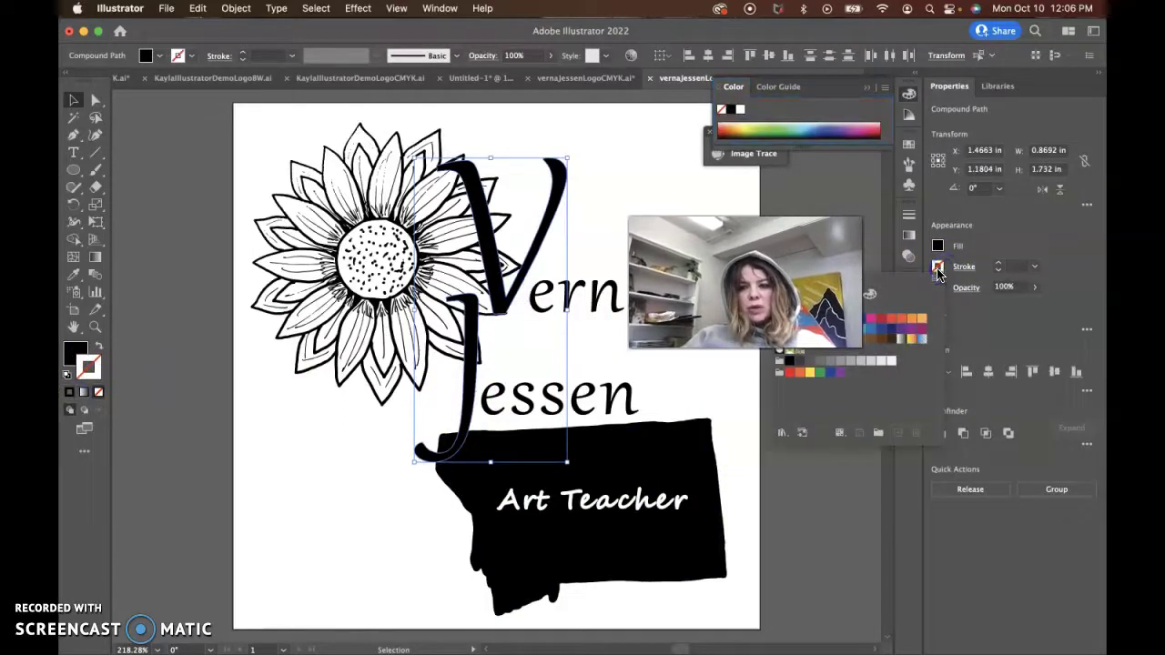
left_click(999, 263)
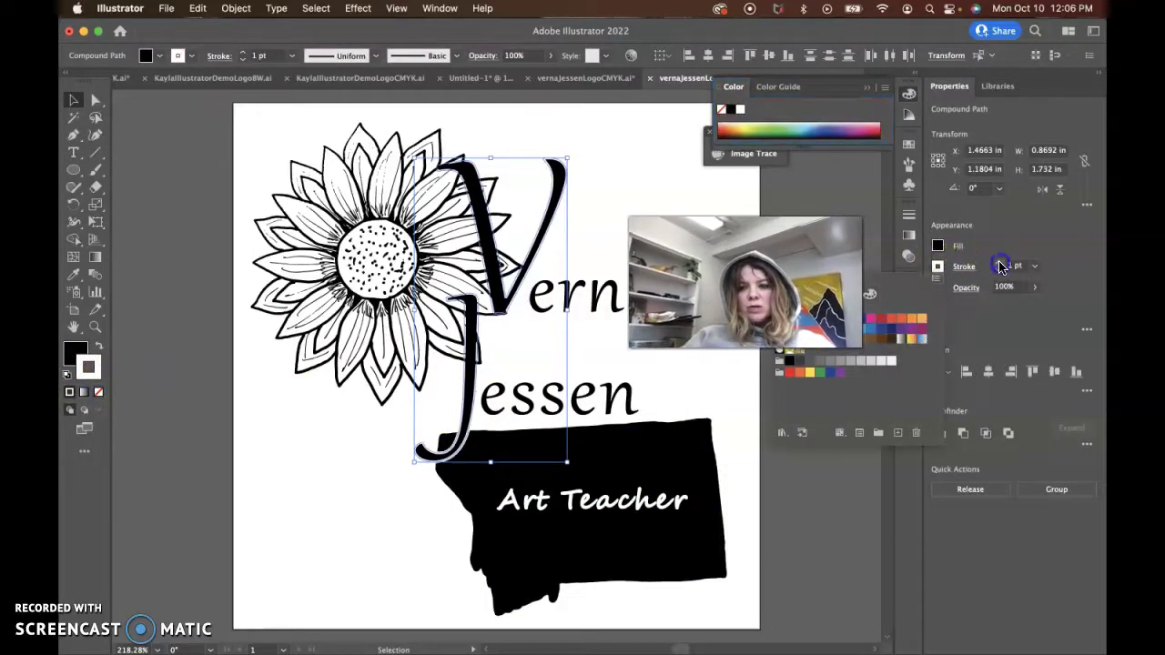
left_click(1000, 264)
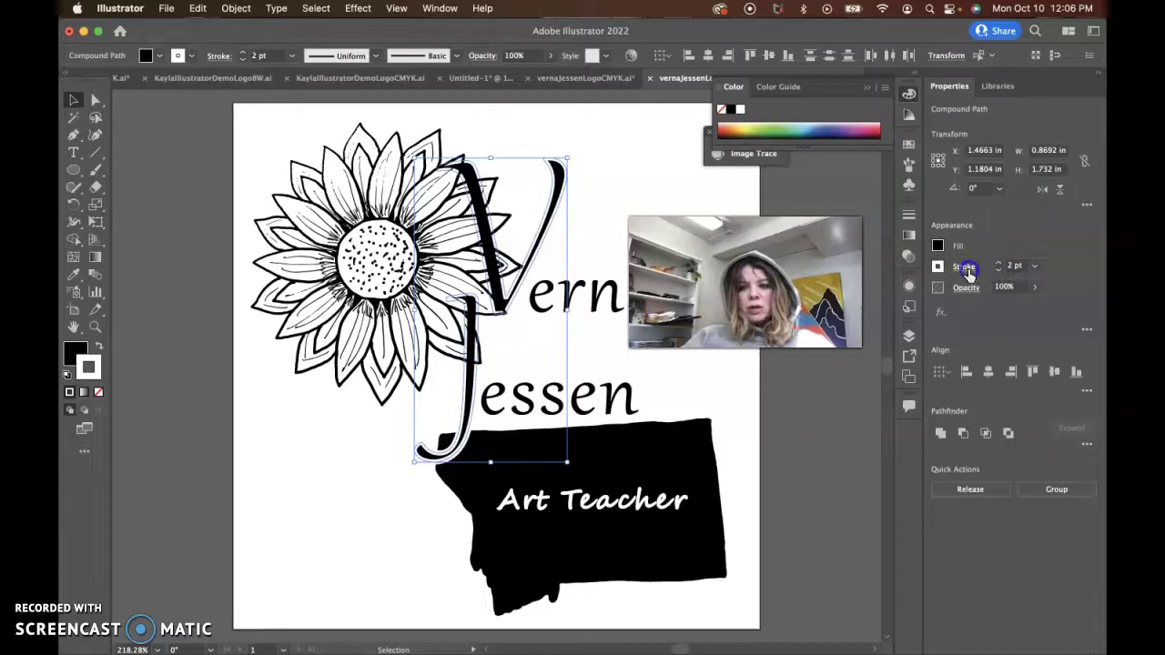
left_click(965, 268)
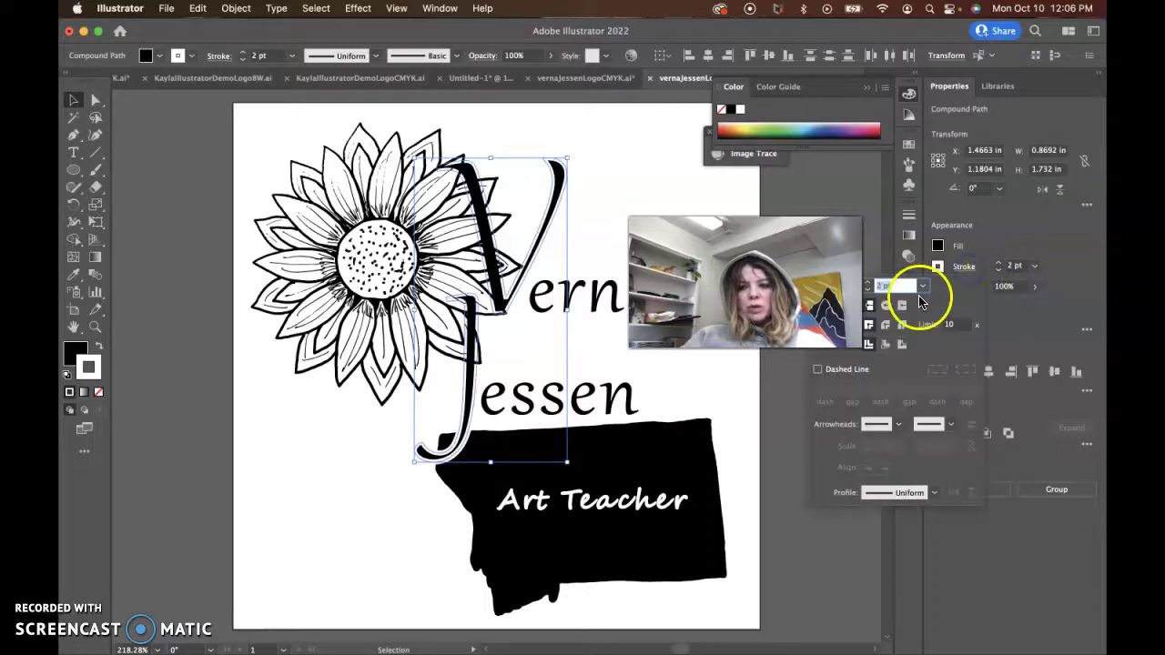
left_click(902, 346)
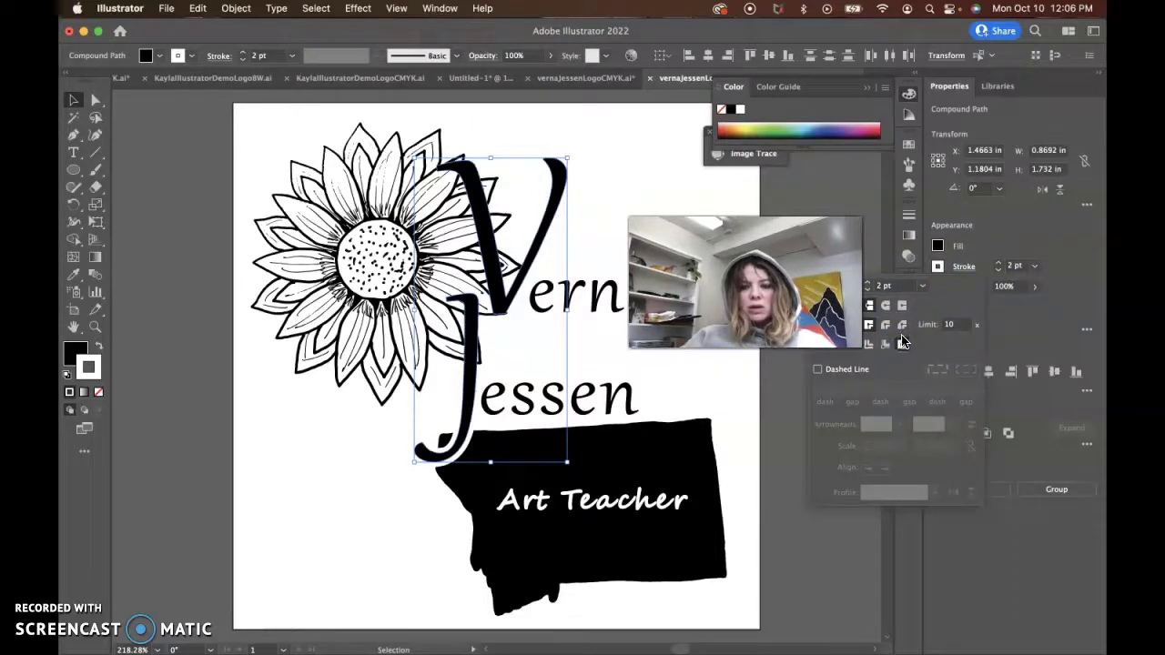
left_click(801, 434)
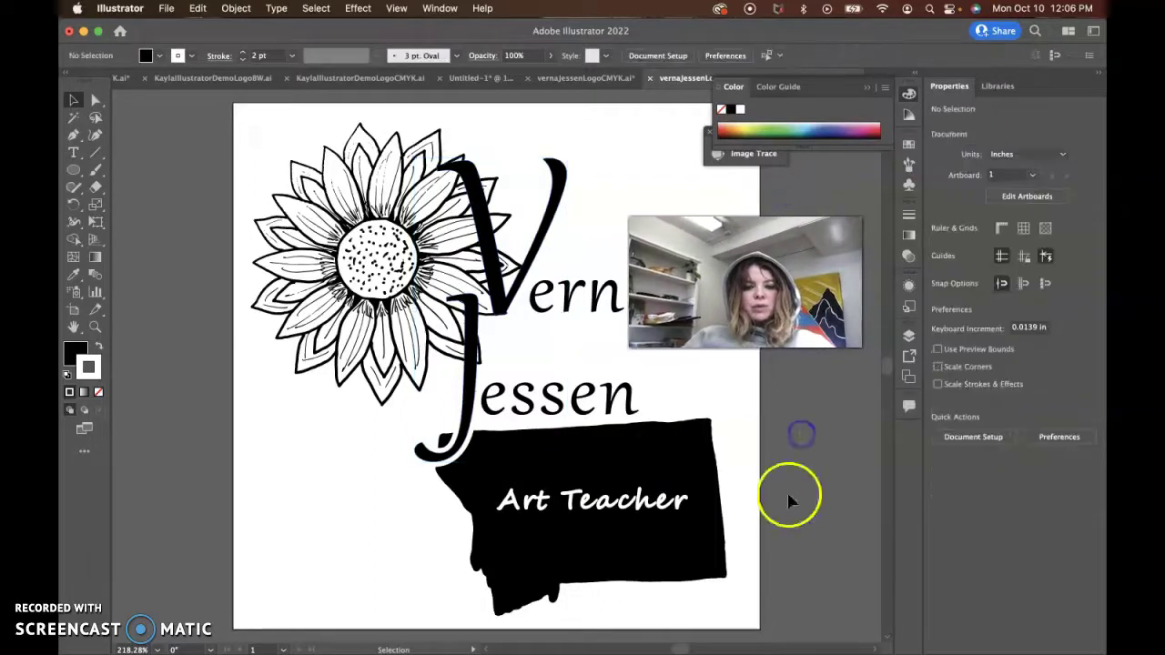
Step: Examine the Montana shape, the sunflower detail and the whole logo's legibility at sizes down to 16.67%, and return to 100%
left_click(663, 533)
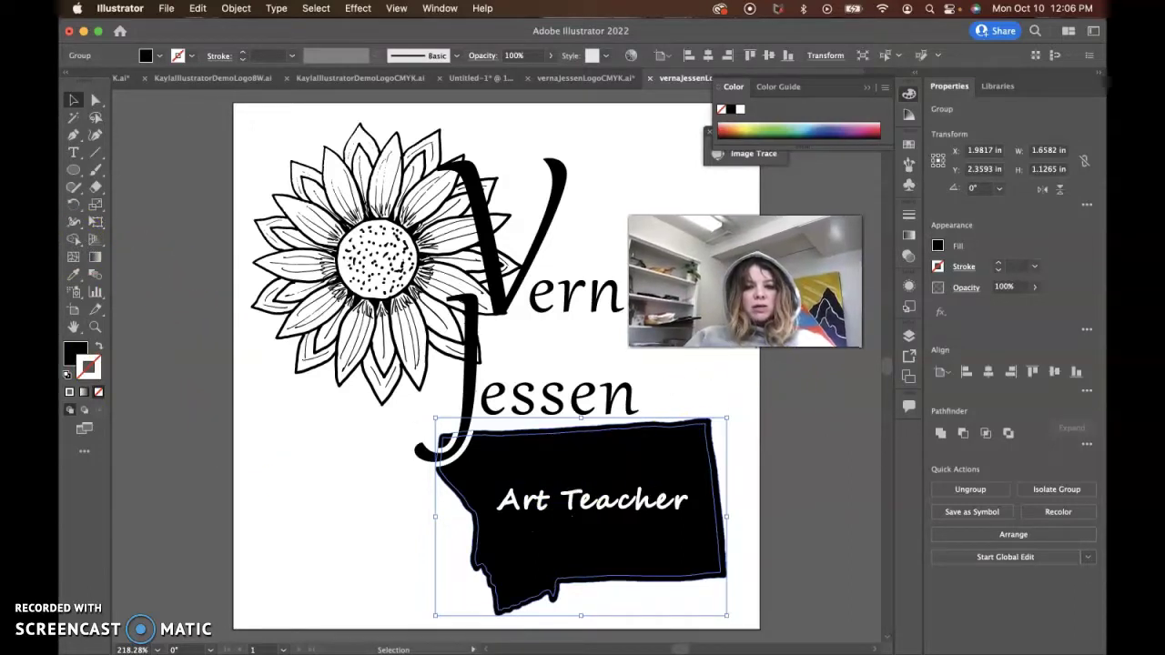
left_click(761, 458)
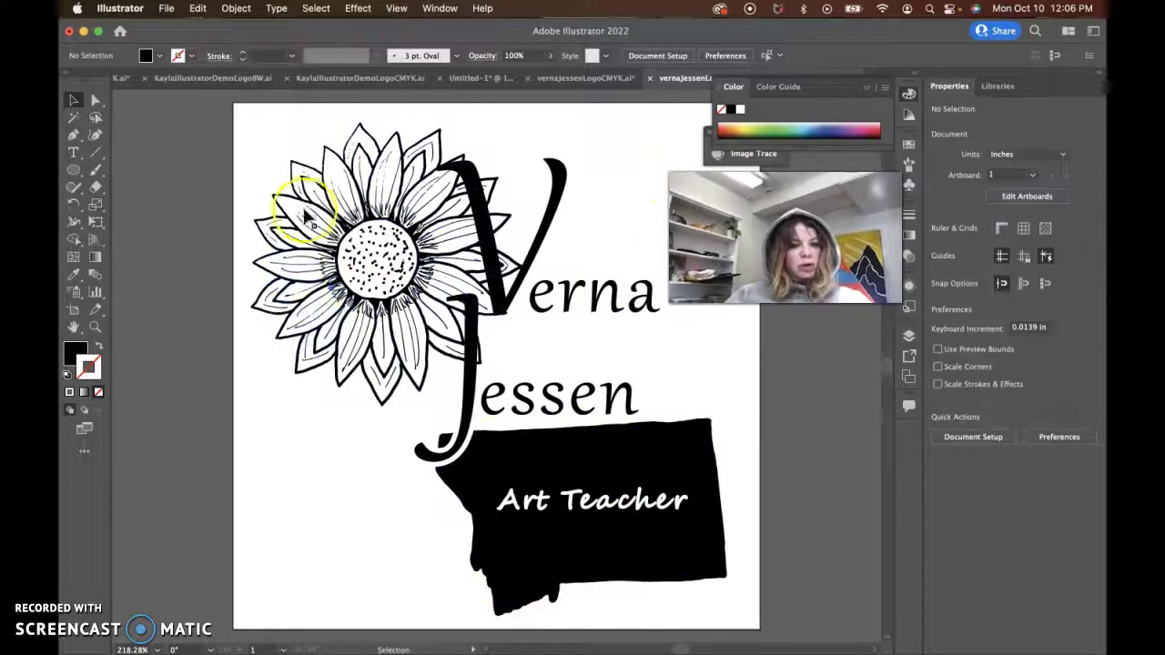
left_click(403, 262)
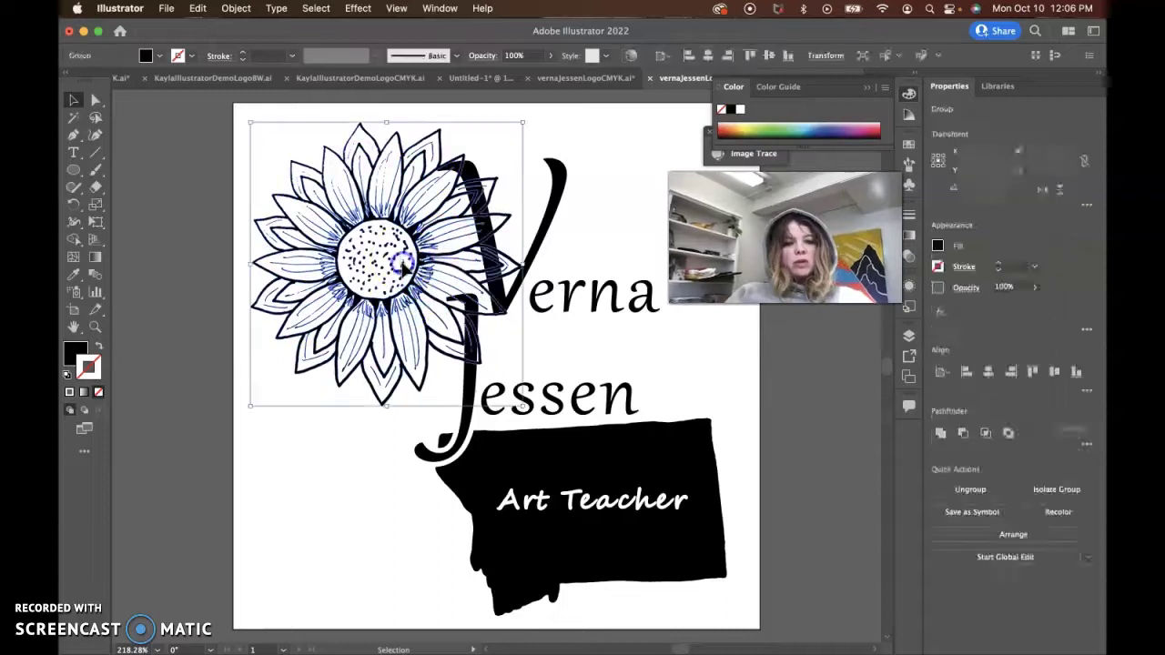
key("super+minus")
key("super+minus")
key("super+minus")
key("super+minus")
key("super+minus")
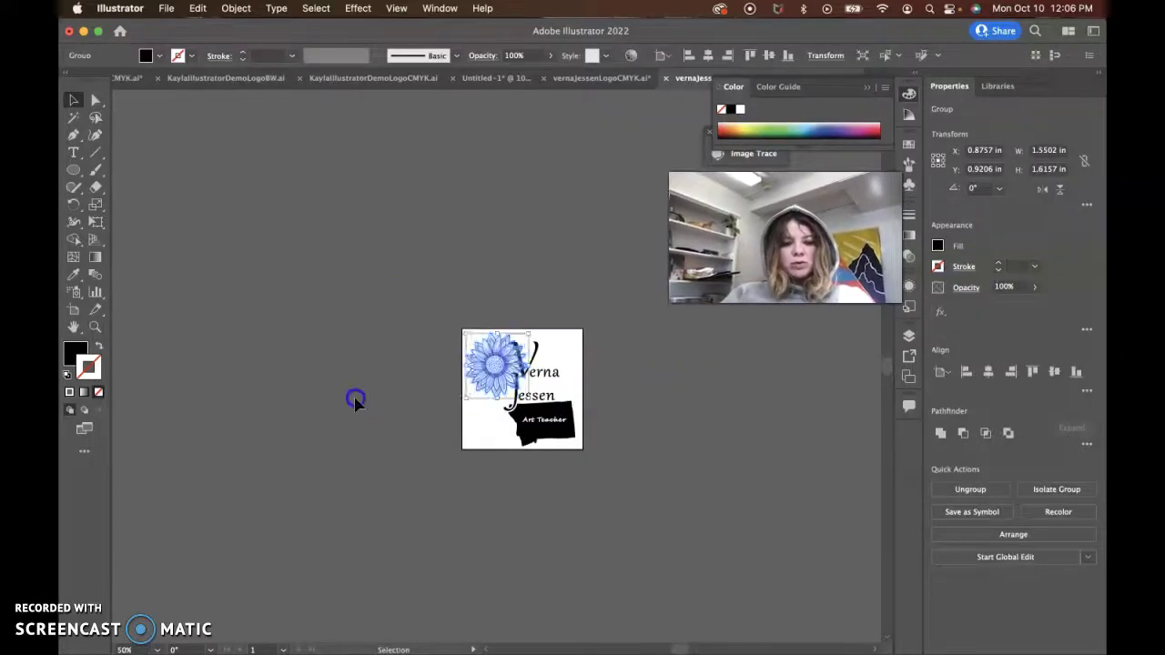
left_click(355, 402)
key("super+minus")
key("super+minus")
key("super+minus")
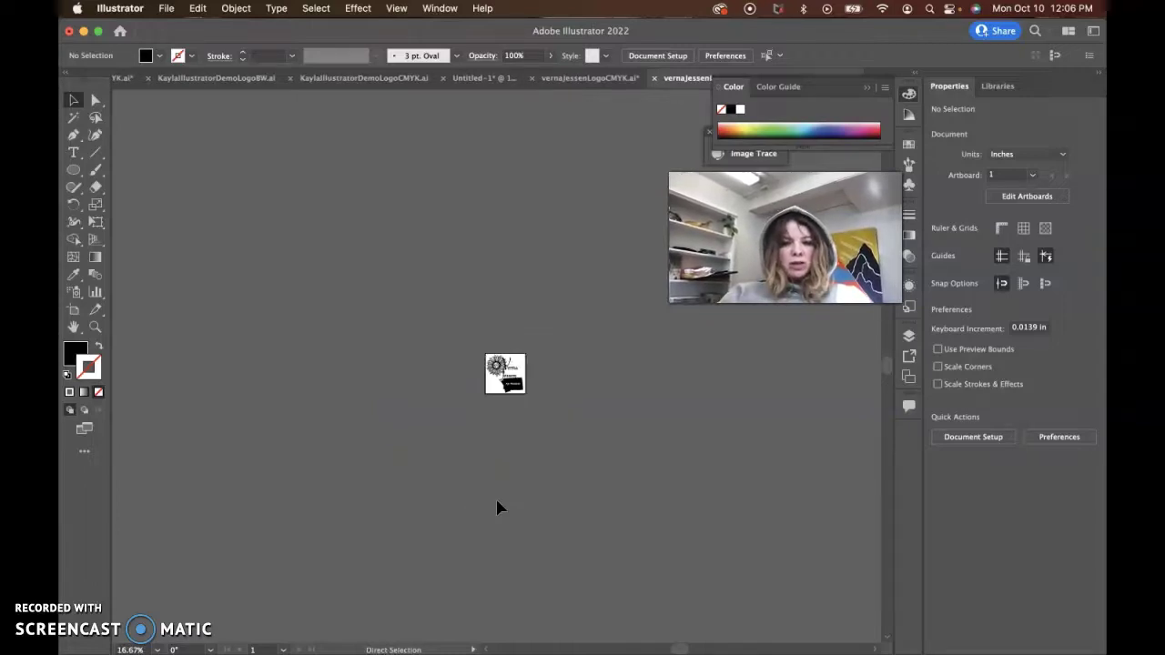
key("super+plus")
key("super+plus")
key("super+minus")
key("super+minus")
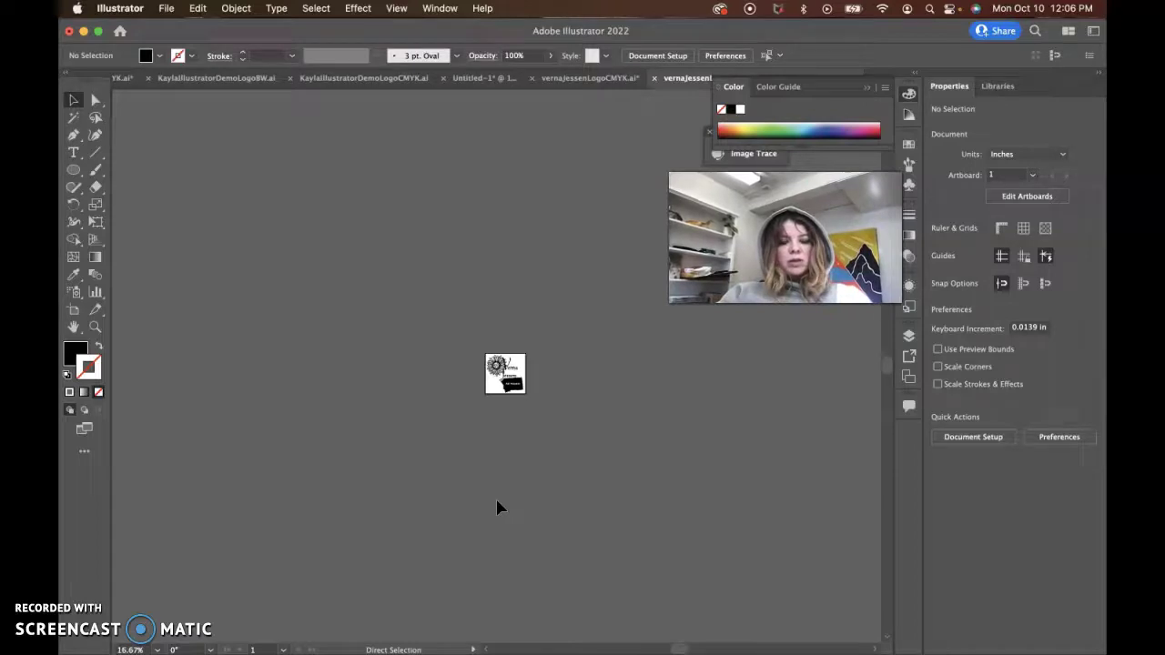
left_click_drag(494, 387, 500, 364)
left_click(534, 497)
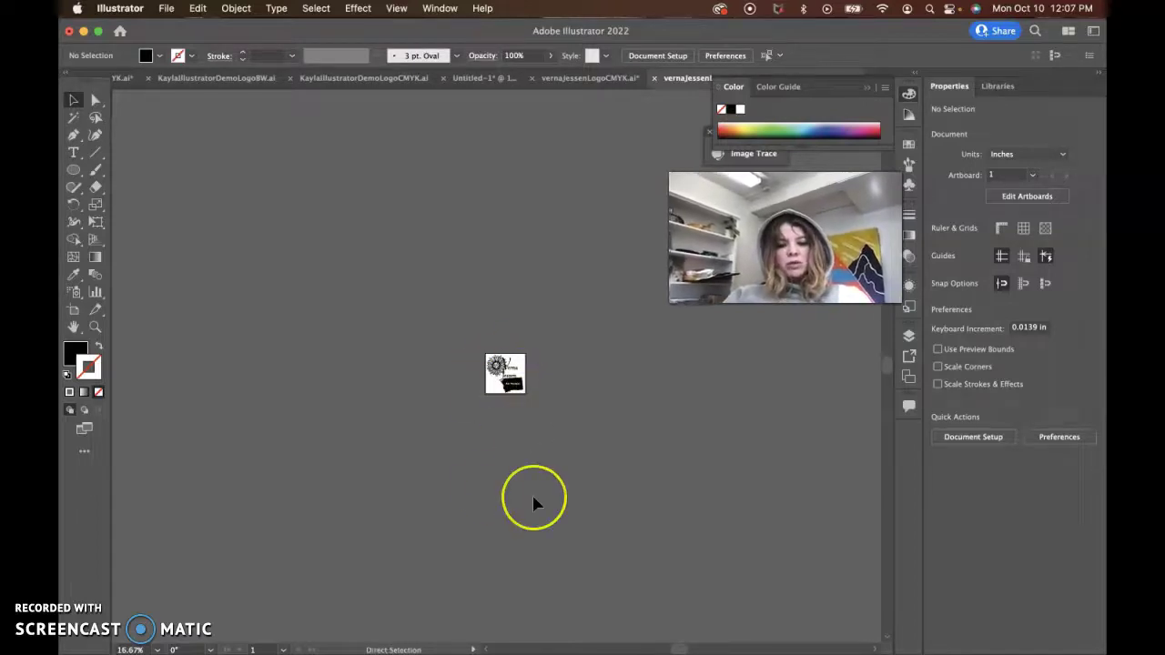
key("super+1")
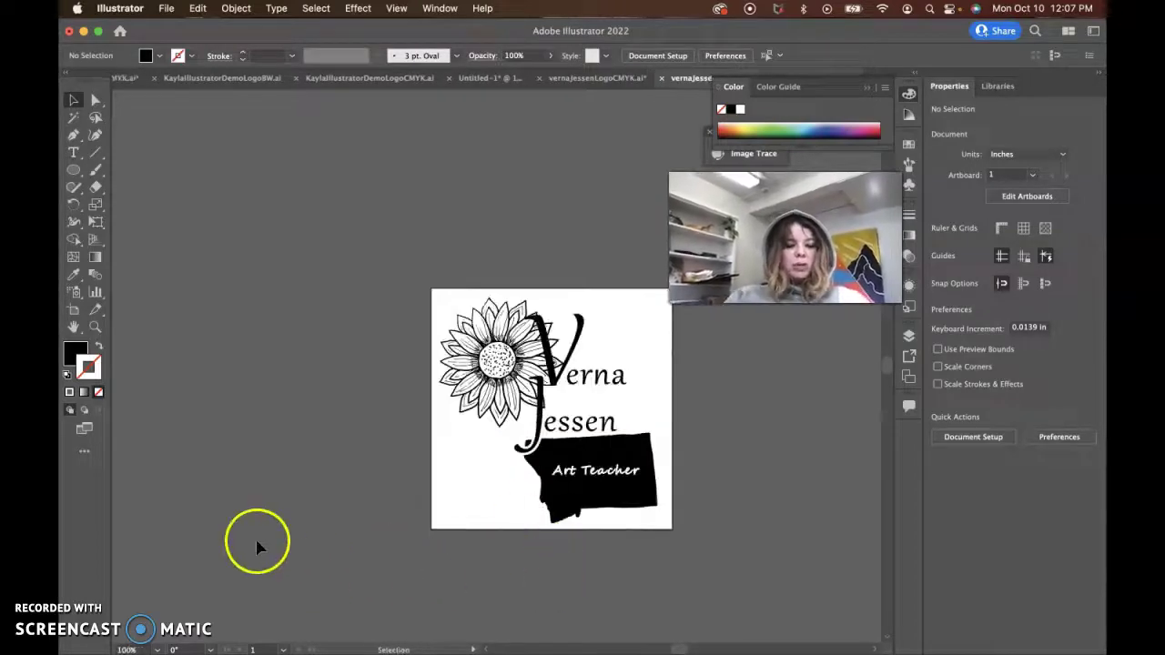